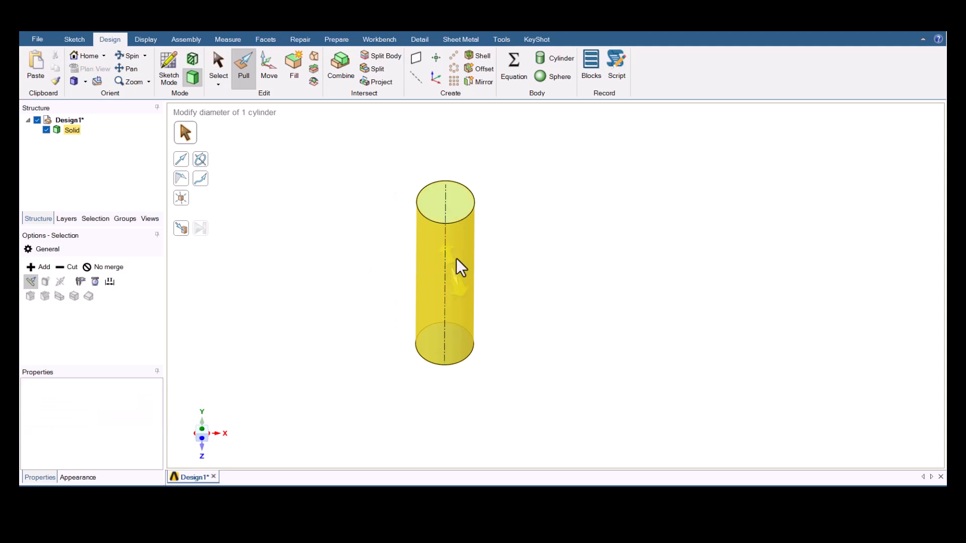
- Copy the whole cylinder body 25 mm along the Z axis using the Move tool
left_click(467, 249)
triple_click(467, 249)
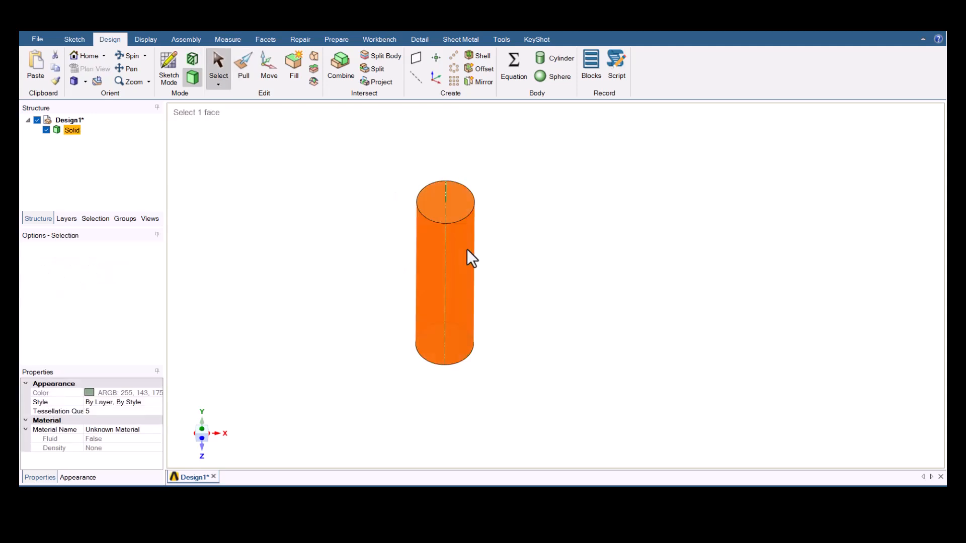
key("m")
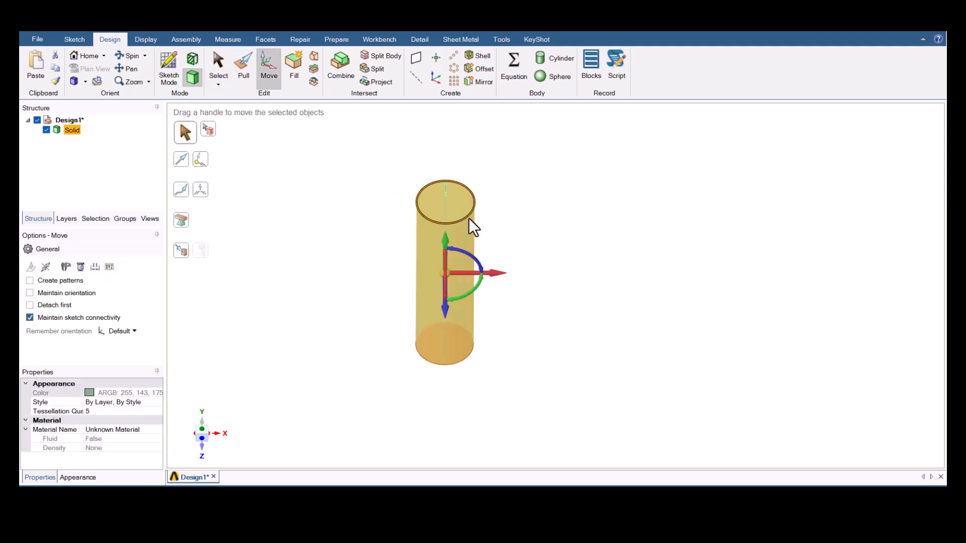
left_click(203, 426)
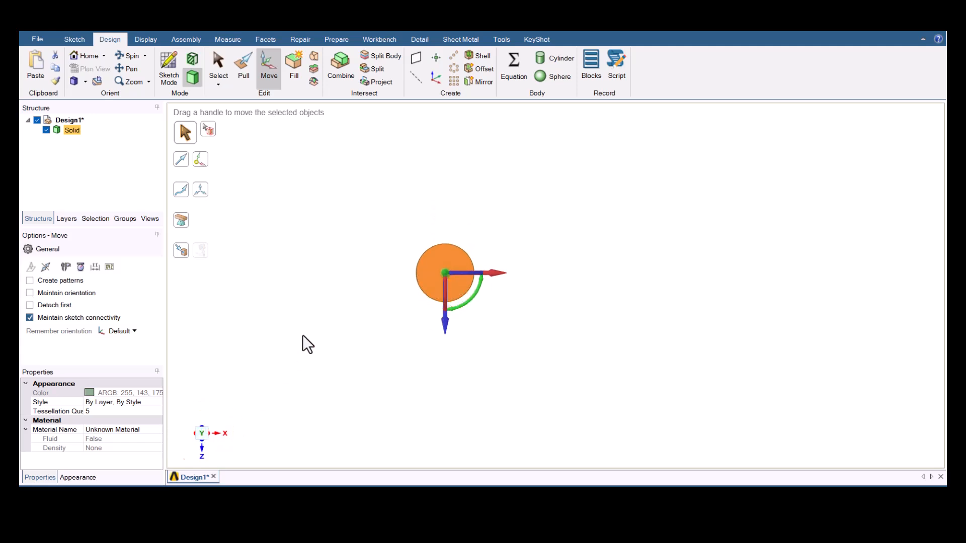
key("ctrl")
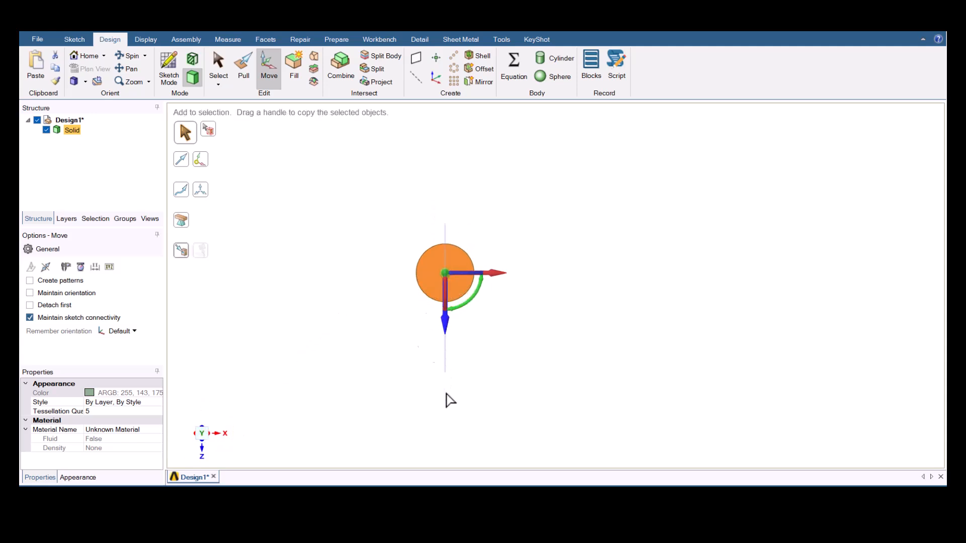
left_click_drag(445, 324, 449, 402, "ctrl")
type("25")
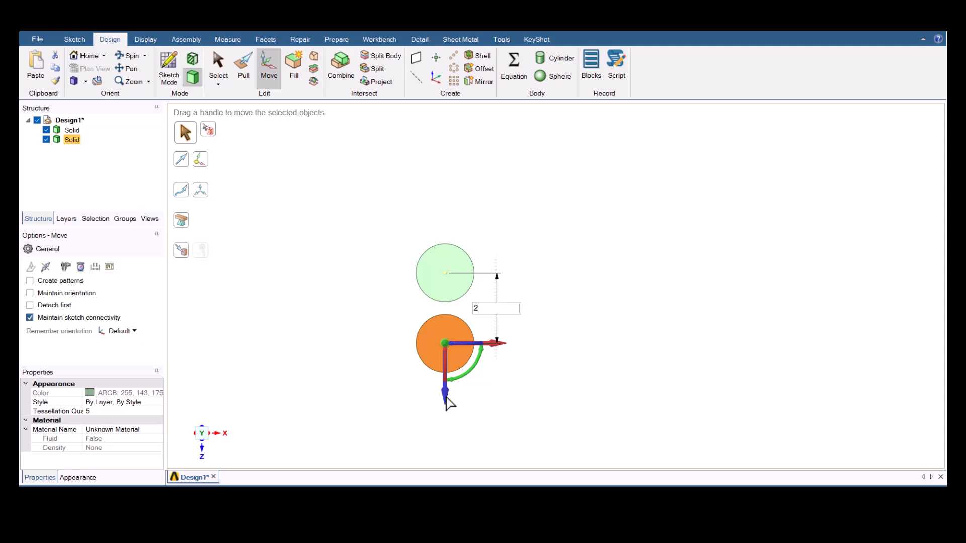
key("Return")
key("Escape")
key("Escape")
- Copy both cylinders together along Z, setting a 25 mm centre spacing between the copied pair and the original pair
scroll(439, 298, "down", 4)
middle_click_drag(447, 318, 442, 229, "ctrl")
scroll(443, 243, "up", 2)
left_click_drag(392, 141, 427, 370)
key("m")
left_click_drag(431, 317, 432, 290)
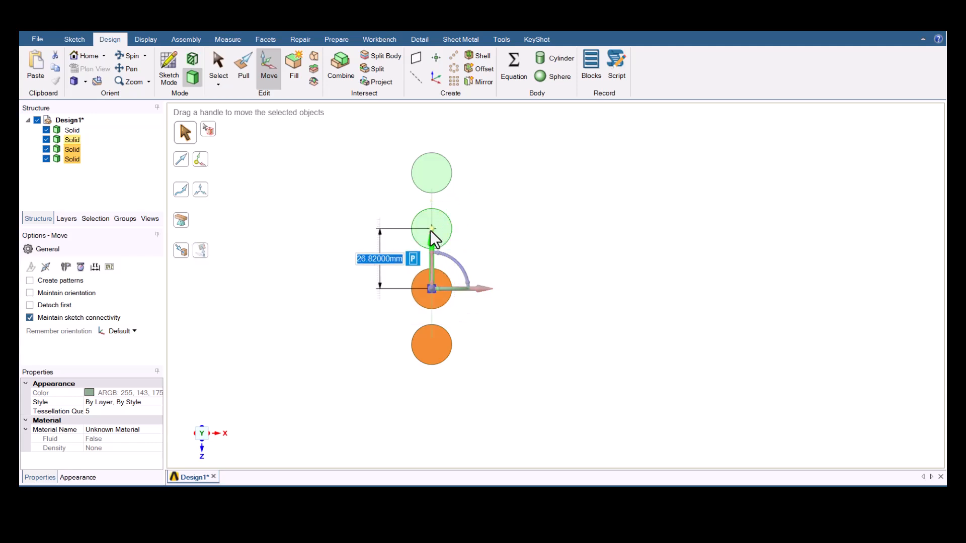
type("25")
key("Return")
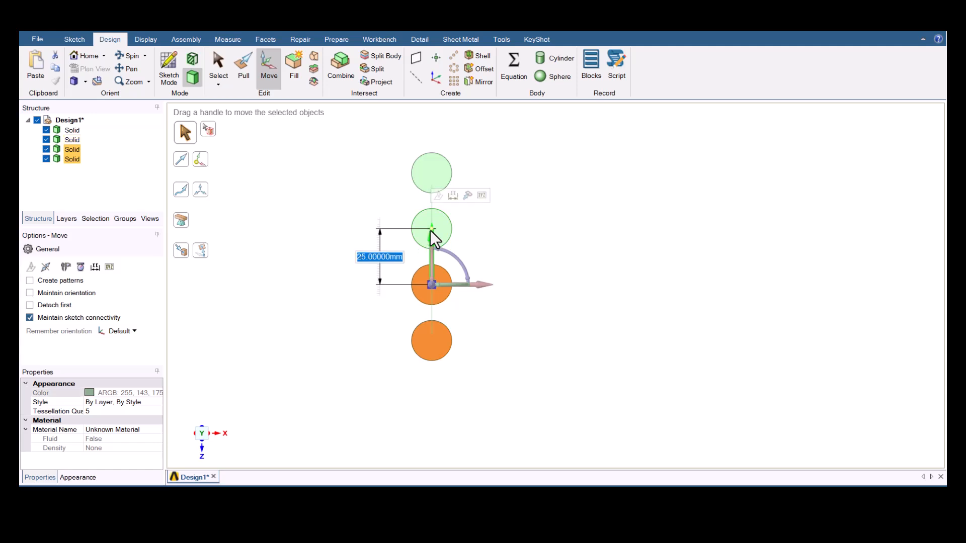
key("Escape")
- Copy the last three cylinders of the column along X, with a 25 mm centre distance from the originals
left_click_drag(401, 208, 463, 380)
key("m")
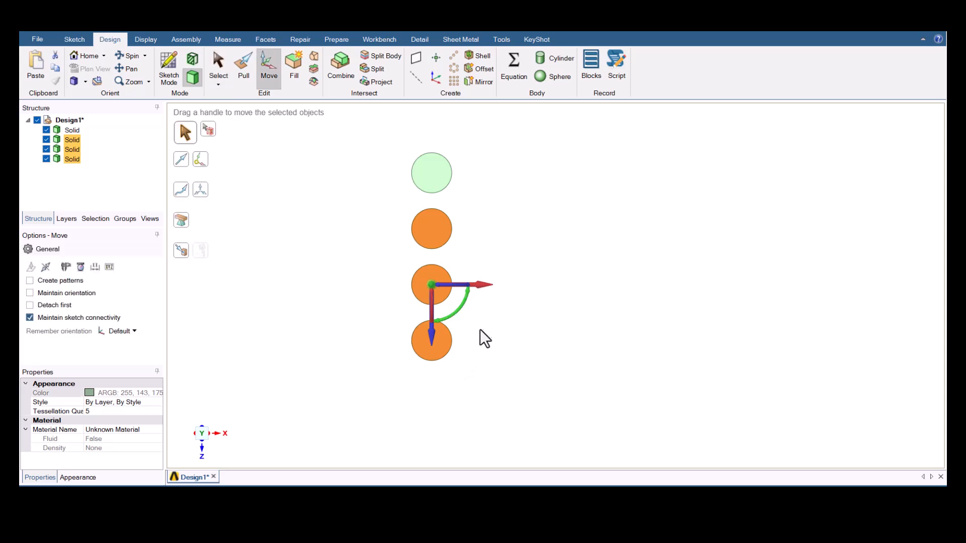
left_click_drag(480, 285, 564, 285, "ctrl")
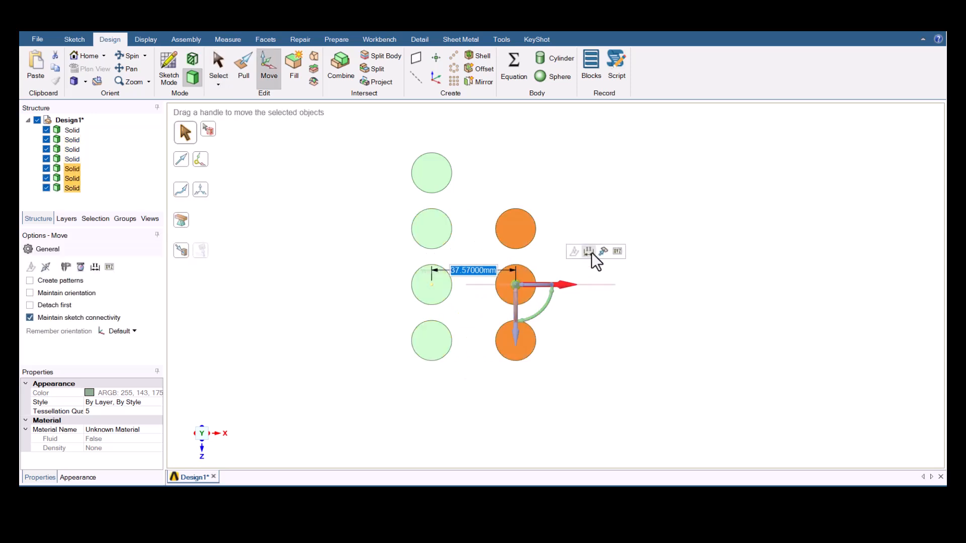
left_click(431, 285)
type("25")
key("Return")
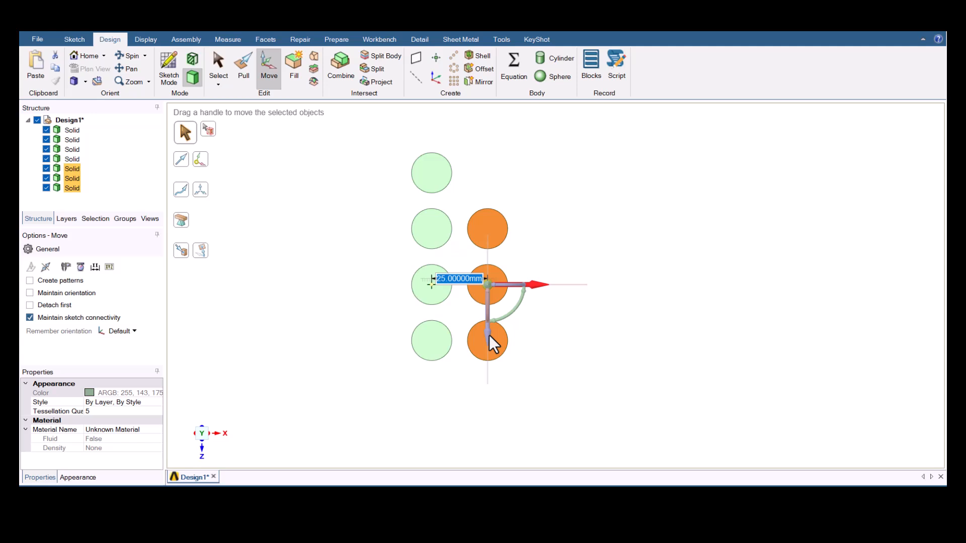
- Shift the three copied cylinders along Z so they are staggered 12.5 mm from the neighbouring column's centres
left_click_drag(487, 334, 482, 309)
left_click(485, 309)
left_click(432, 290)
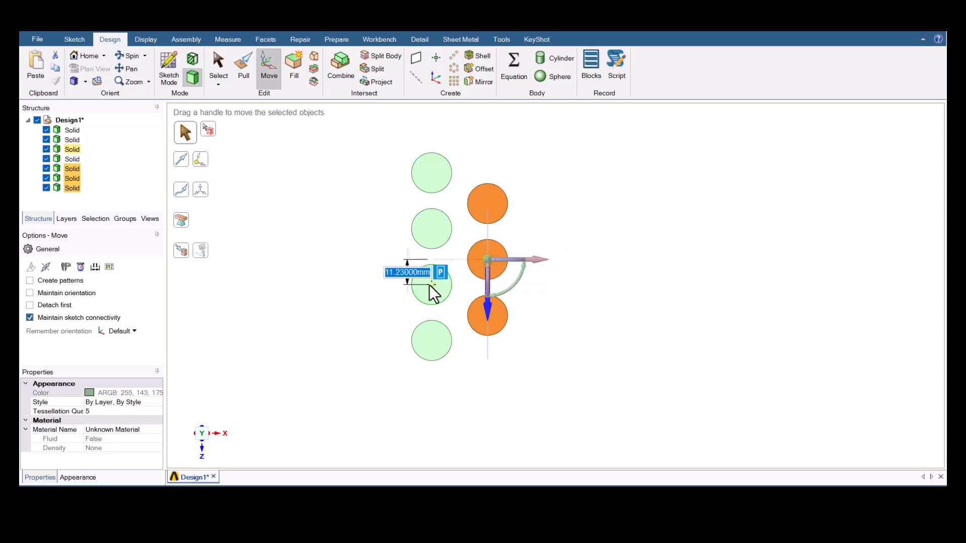
type("12.5")
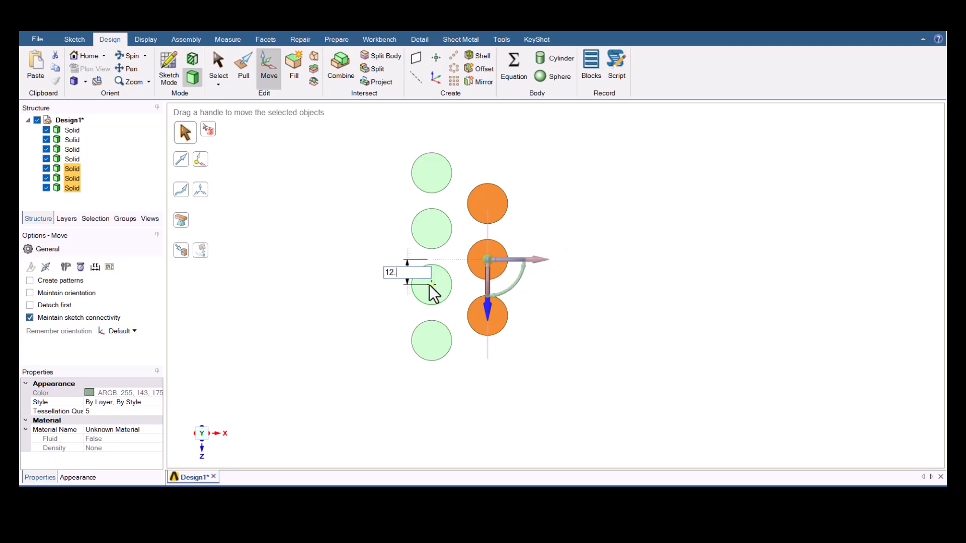
key("Return")
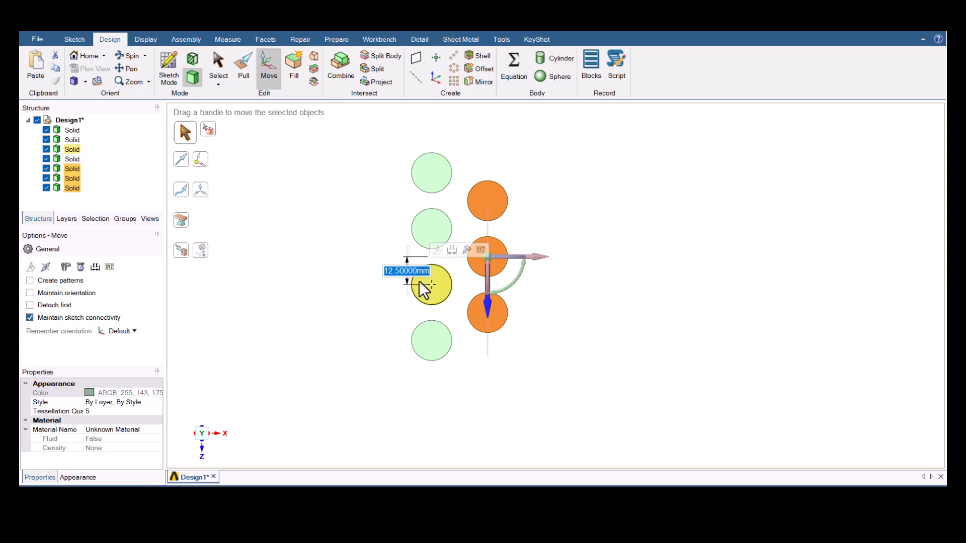
key("Escape")
key("Escape")
- Copy all seven cylinders along X, placing the copied group 25 mm from the adjacent staggered column
left_click_drag(386, 136, 520, 380)
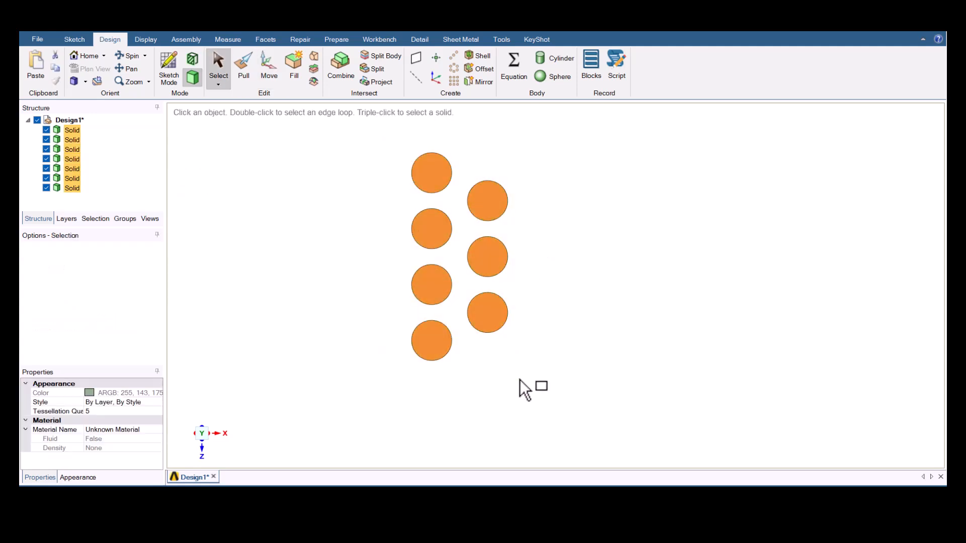
key("m")
left_click_drag(507, 257, 546, 229, "ctrl")
left_click(596, 228)
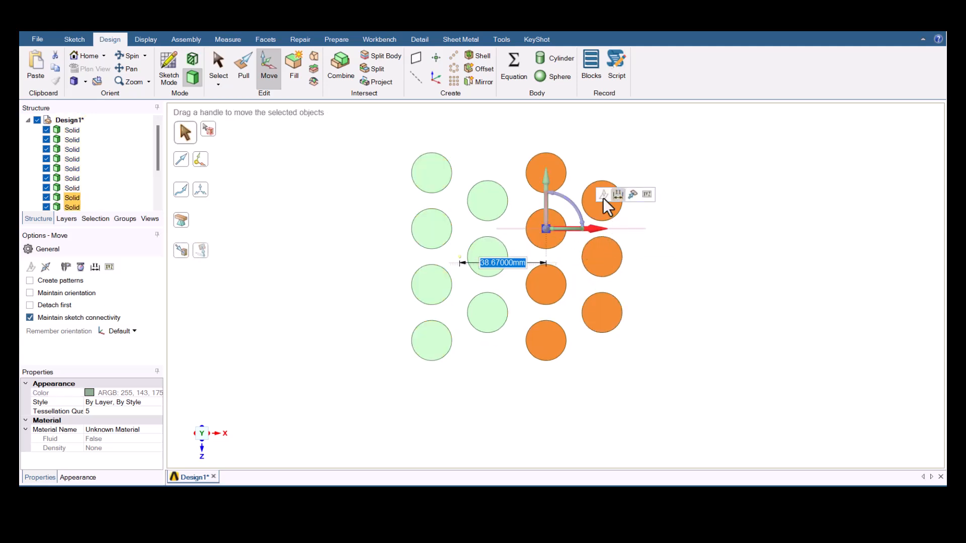
type("25")
key("Return")
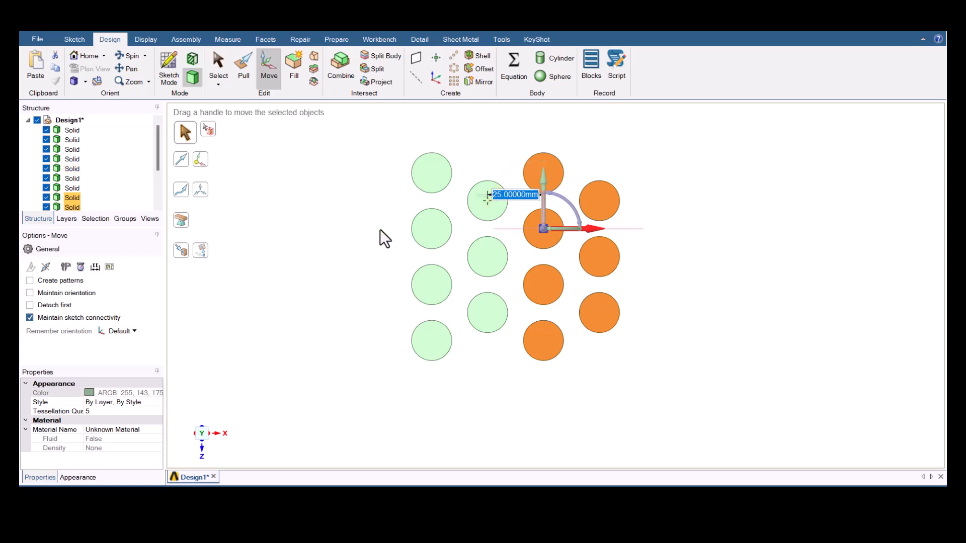
key("Escape")
- Create a datum plane on the top face of a corner cylinder
key("h")
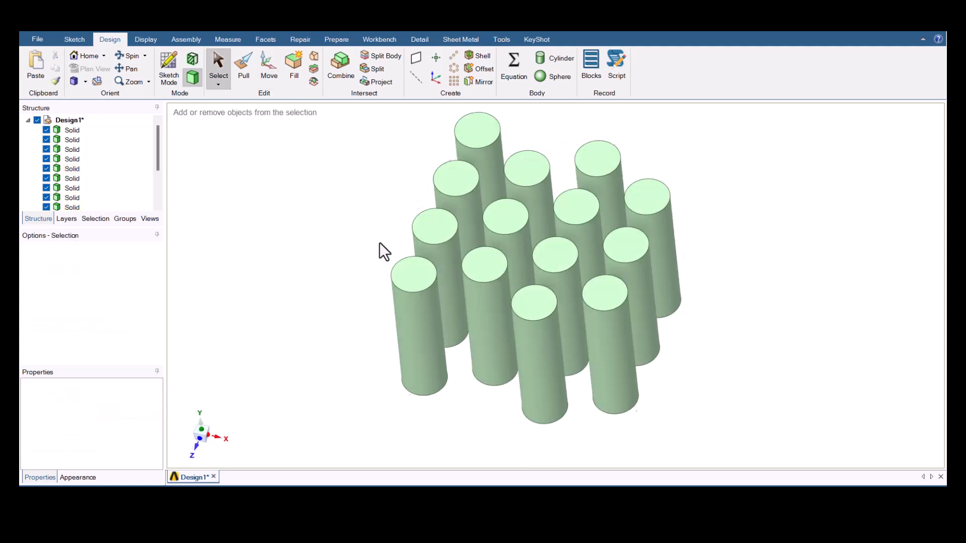
mouse_move(416, 279)
middle_mouse_down()
mouse_move(448, 308)
mouse_move(442, 362)
mouse_move(444, 319)
mouse_move(424, 317)
middle_mouse_up()
middle_click_drag(511, 321, 520, 309, "ctrl")
left_click(408, 259)
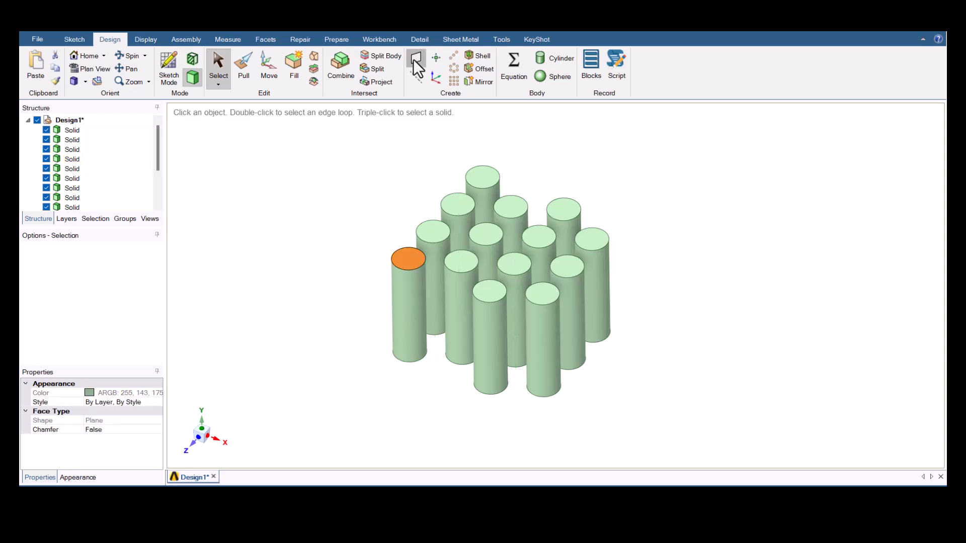
left_click(415, 58)
- Move the datum plane 10 mm upward from the cylinders' top faces along Y
left_click(200, 437)
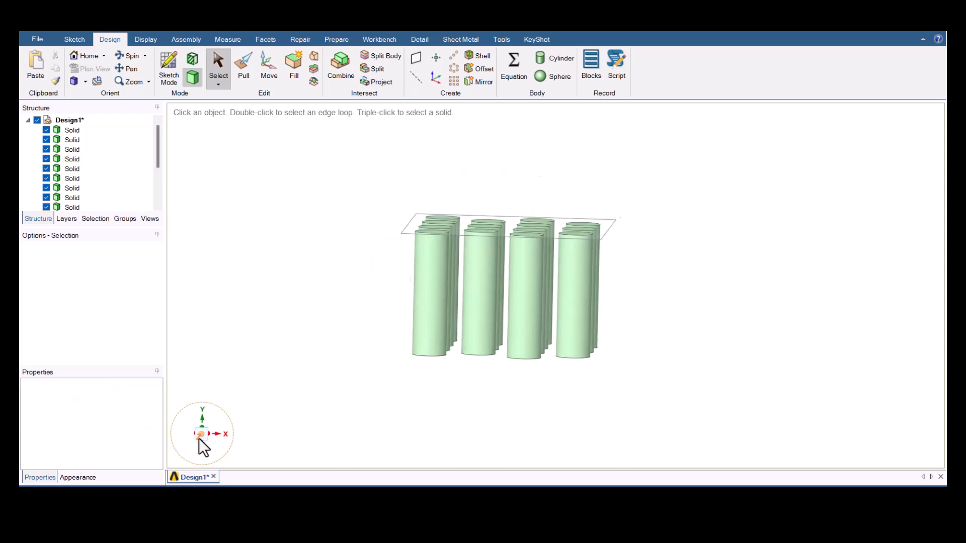
left_click(411, 228)
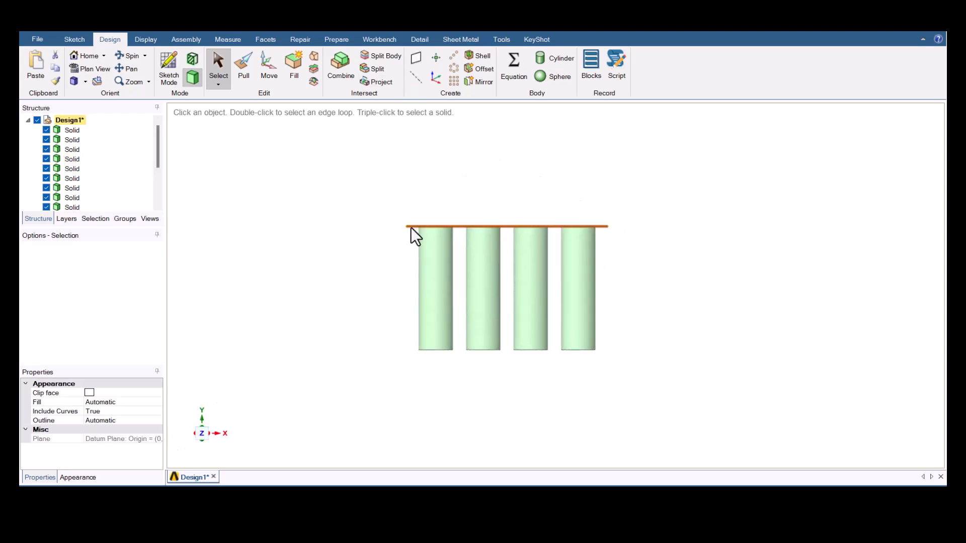
key("m")
left_click(508, 174)
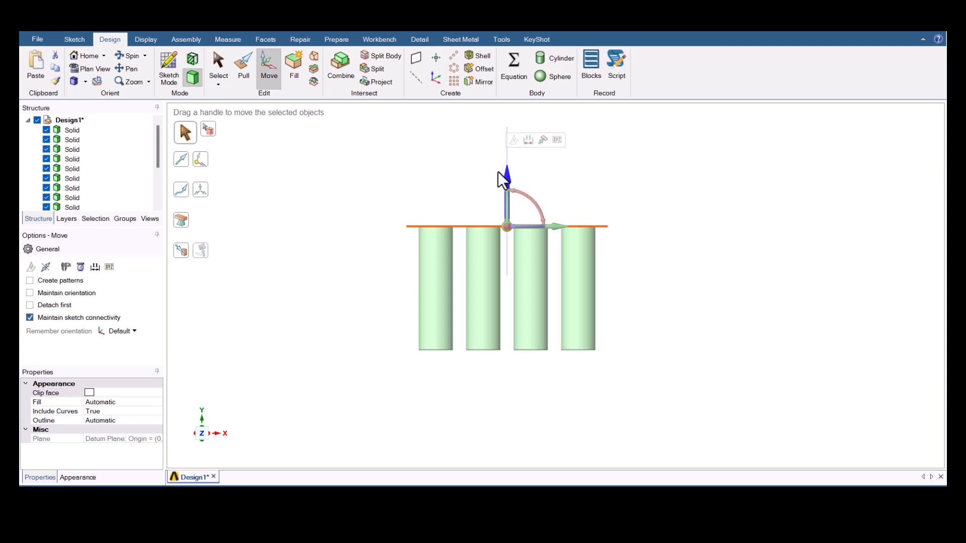
type("10")
key("Return")
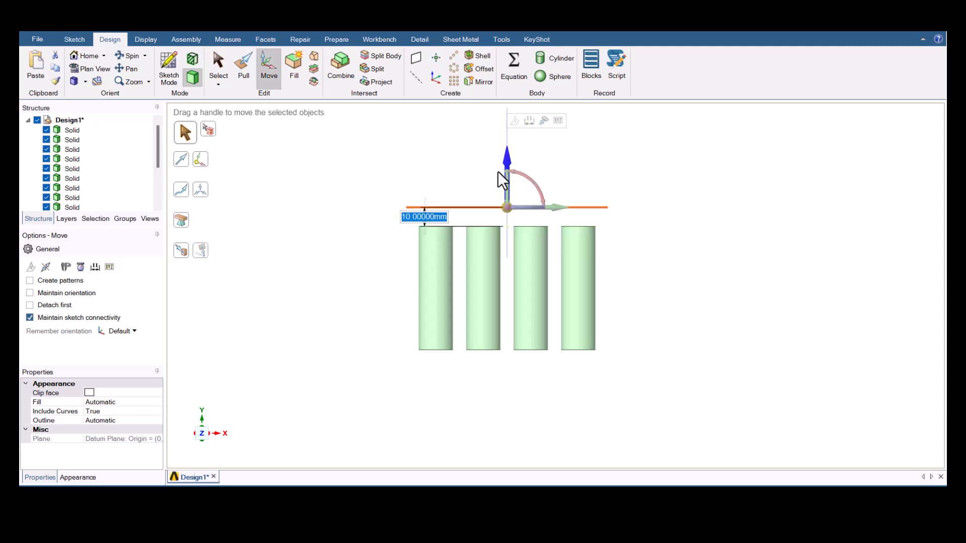
key("Escape")
- Start a sketch on the offset plane and draw a rectangle about 125 mm wide enclosing all the cylinders
left_click(458, 207)
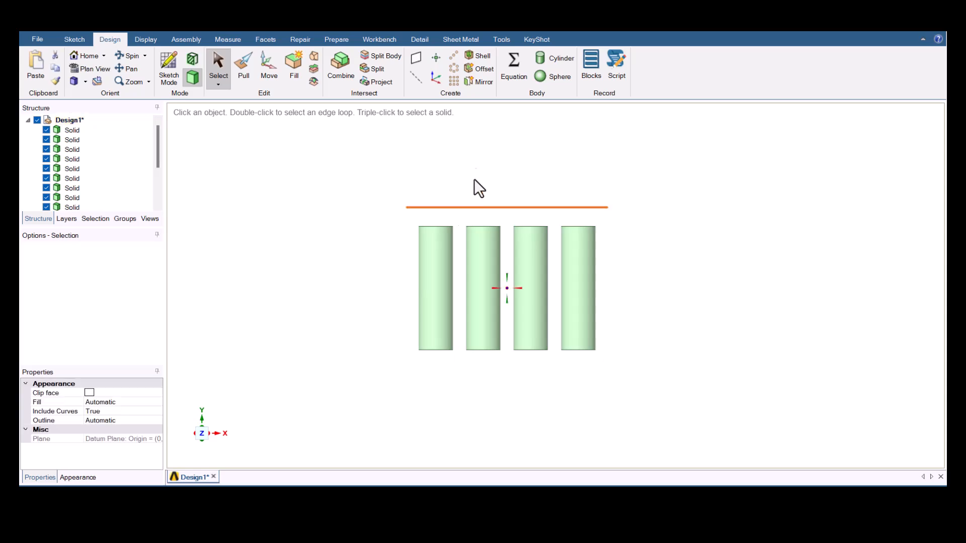
middle_click_drag(474, 179, 448, 192)
key("k")
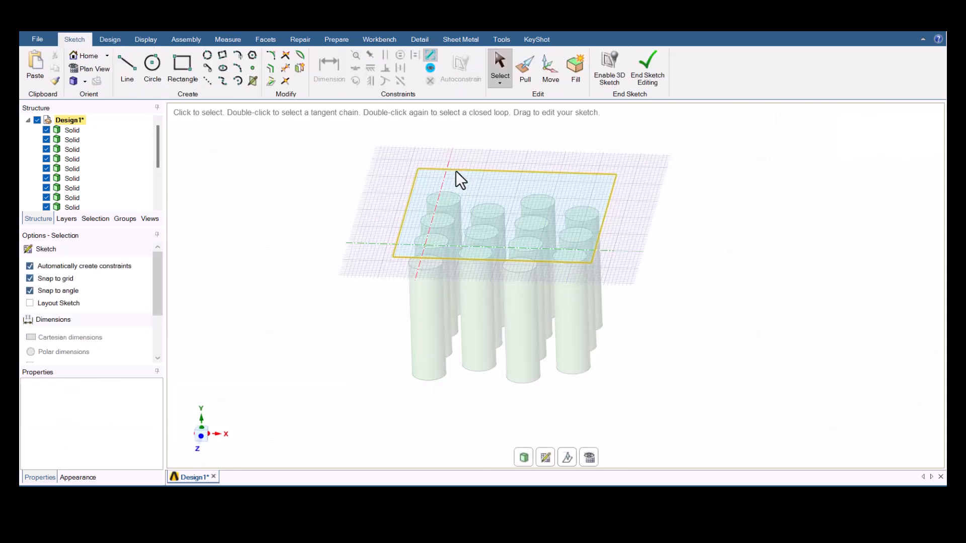
left_click(182, 65)
left_click(398, 185)
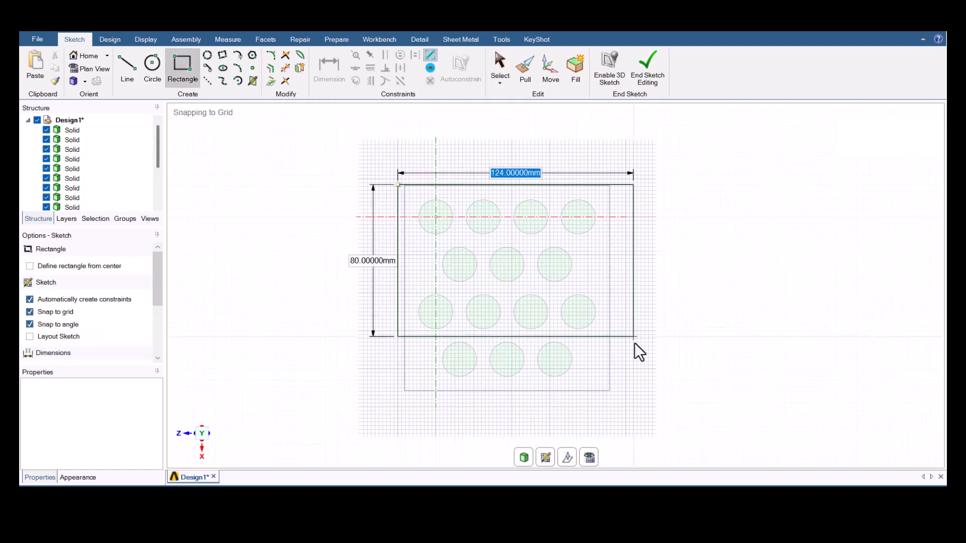
left_click(635, 398)
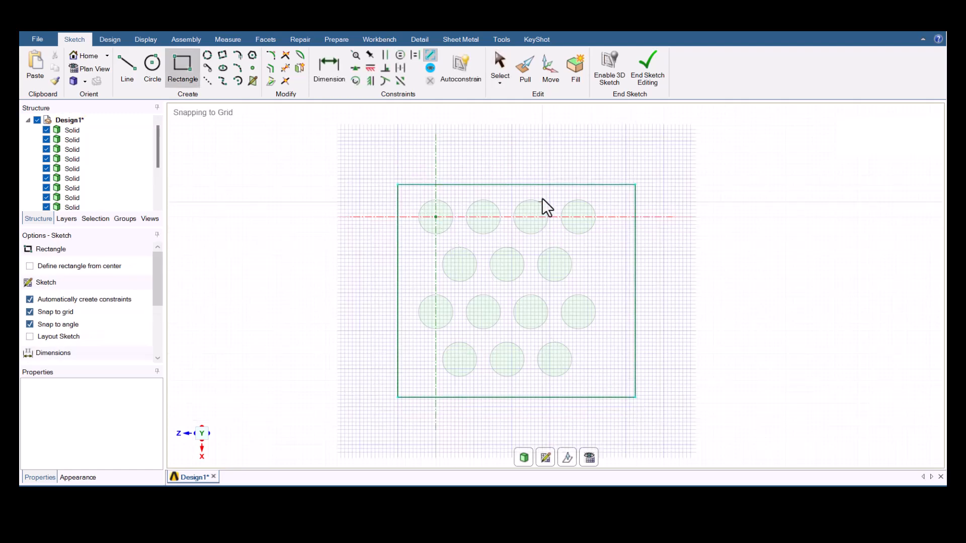
key("Escape")
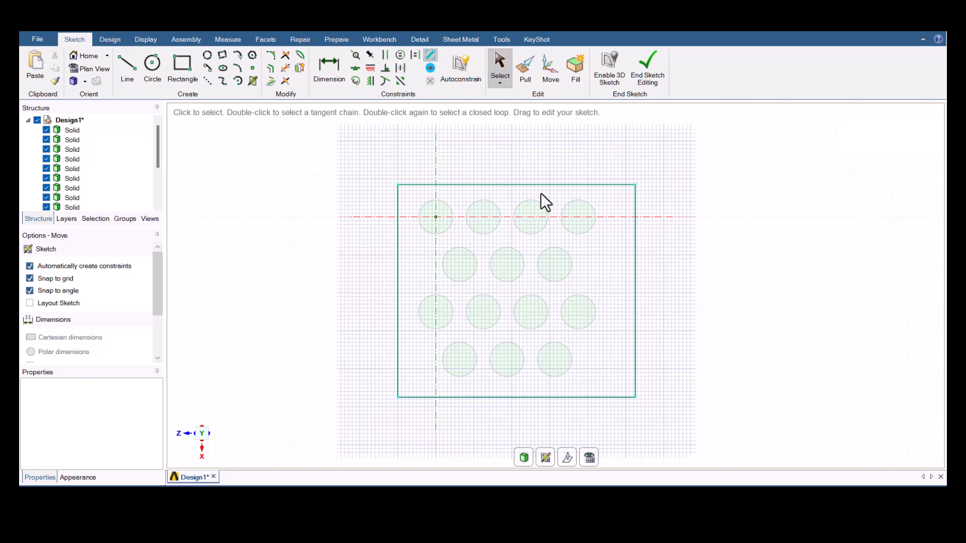
- Move the rectangle's upper edge so it lies 15 mm from the centres of the first cylinder row
key("m")
left_click(522, 187)
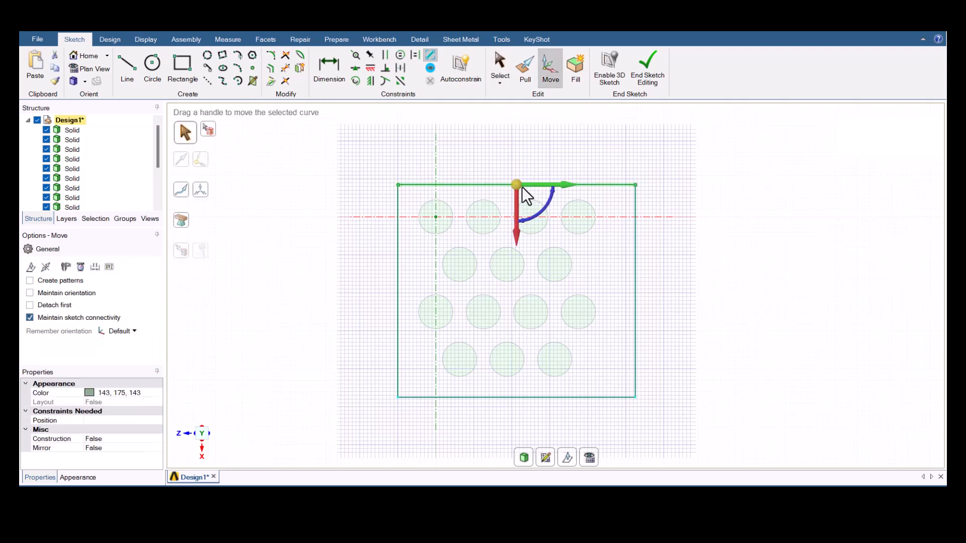
left_click(515, 234)
left_click(538, 200)
left_click(579, 217)
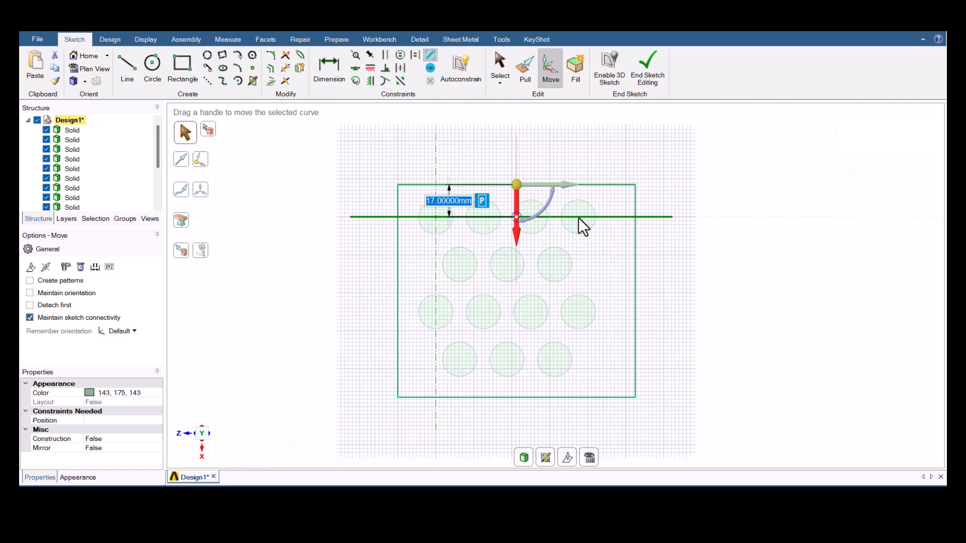
type("15")
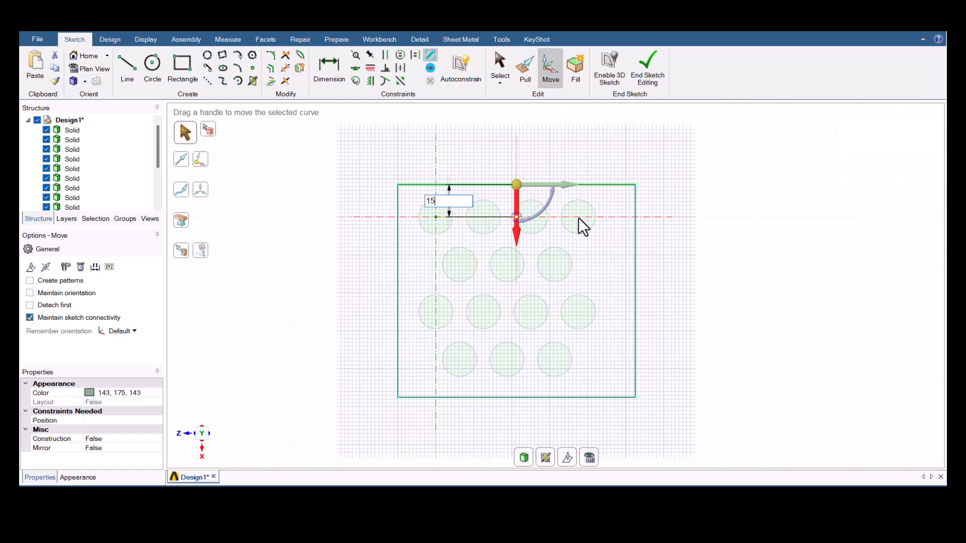
key("Return")
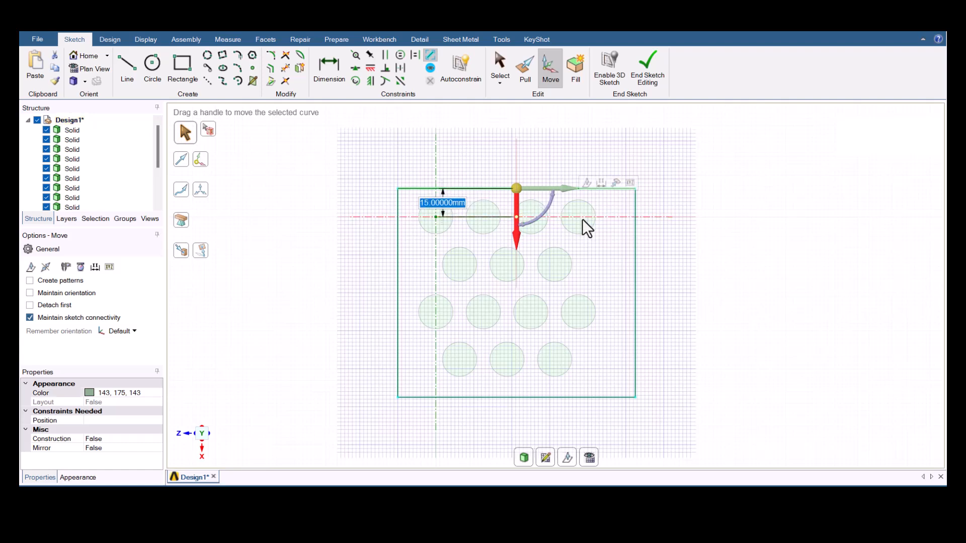
- Move the rectangle's right edge so it lies 15 mm from the centre of the nearest cylinder
left_click(635, 294)
left_click(685, 294)
left_click(711, 264)
left_click(582, 312)
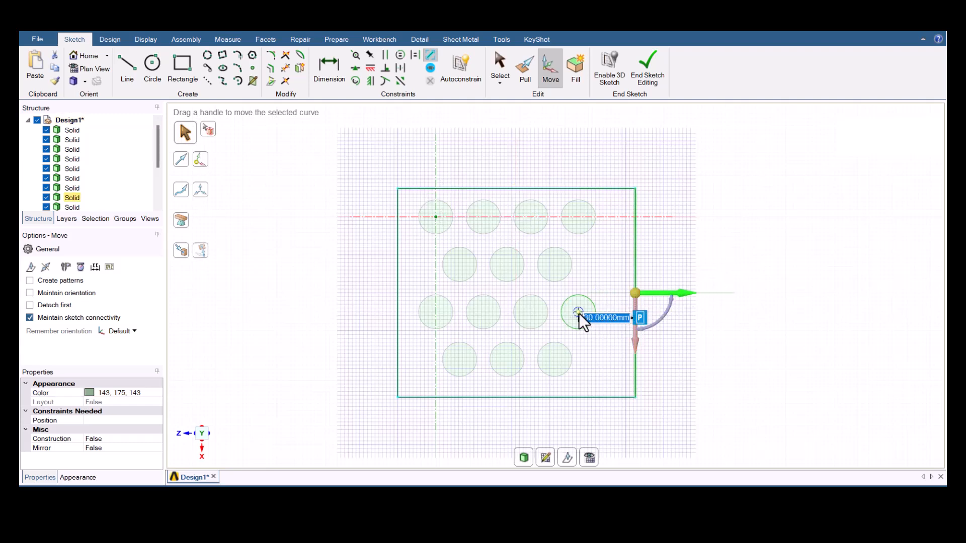
type("15")
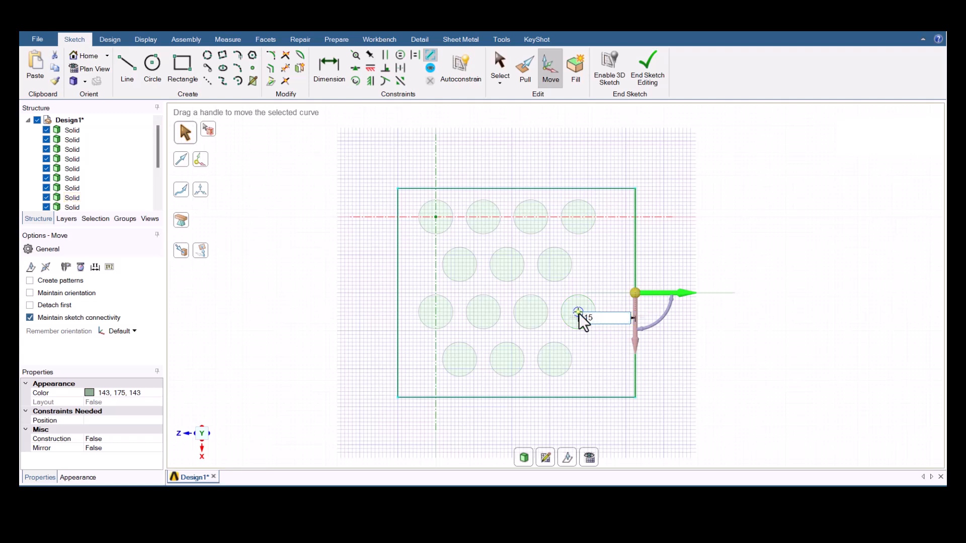
key("Return")
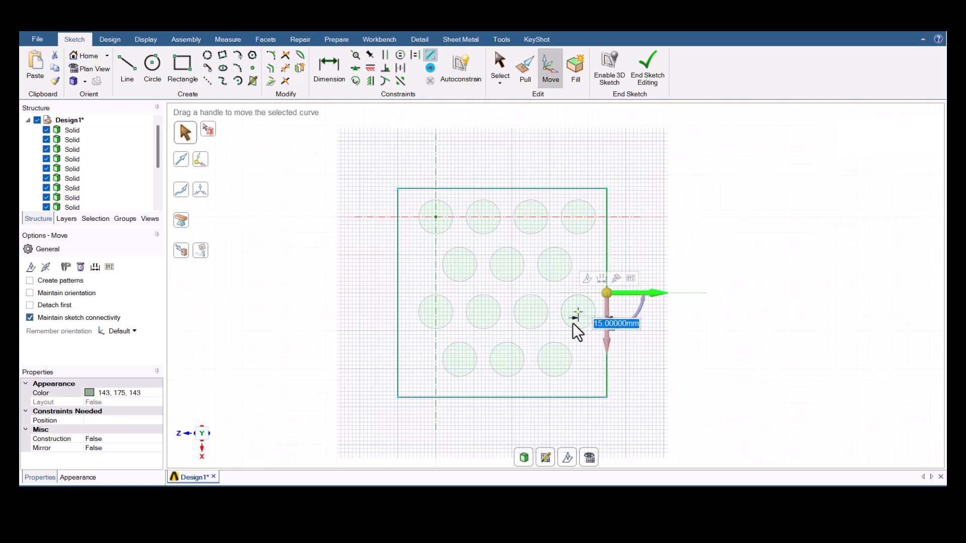
- Move the rectangle's lower edge so it lies 15 mm from the centres of the last cylinder row
left_click(537, 397)
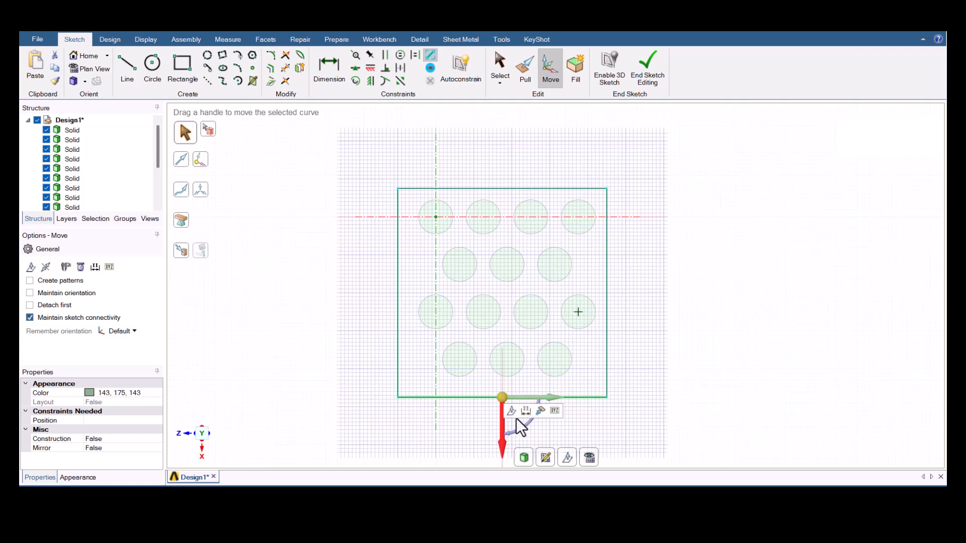
left_click(506, 360)
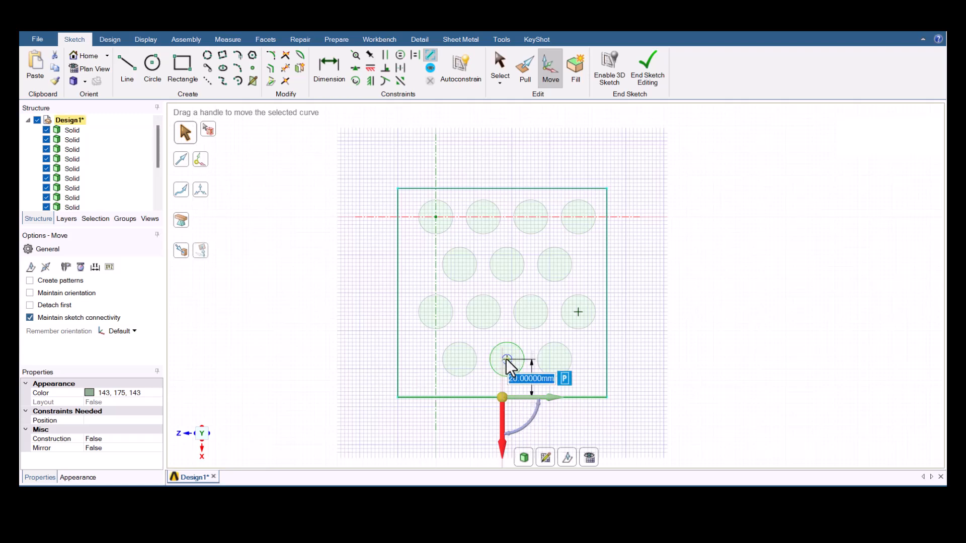
type("15")
key("Return")
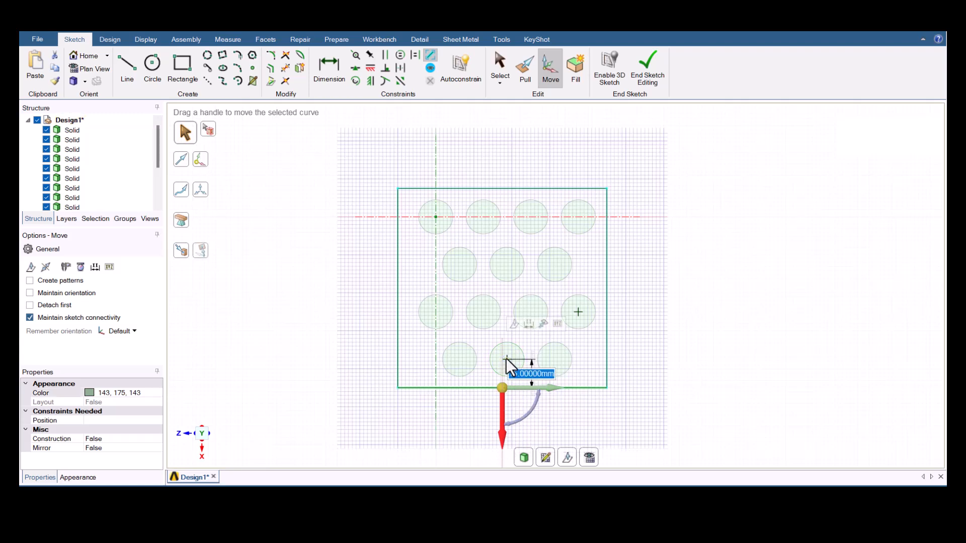
- Move the rectangle's left edge so it lies 15 mm from the centre of the nearest cylinder
left_click(398, 285)
left_click(446, 288)
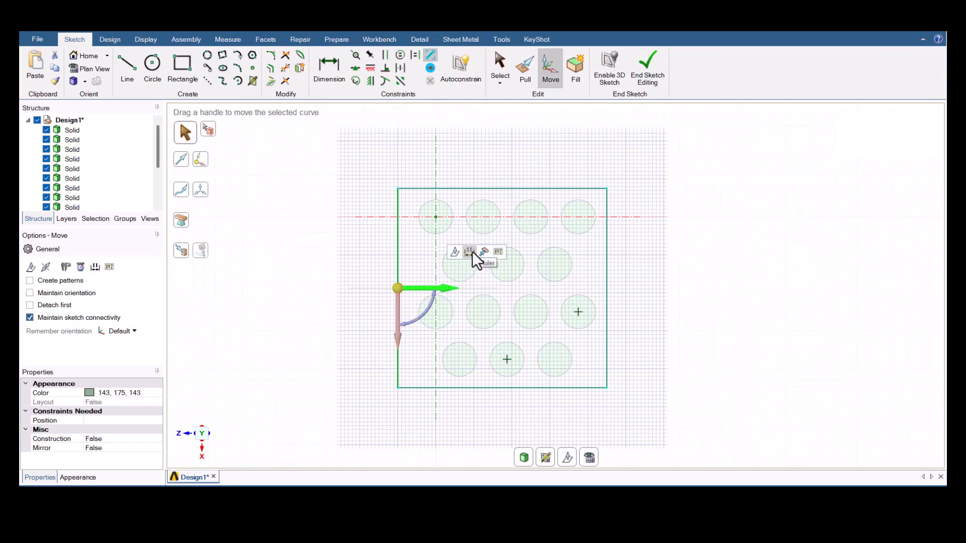
left_click(469, 252)
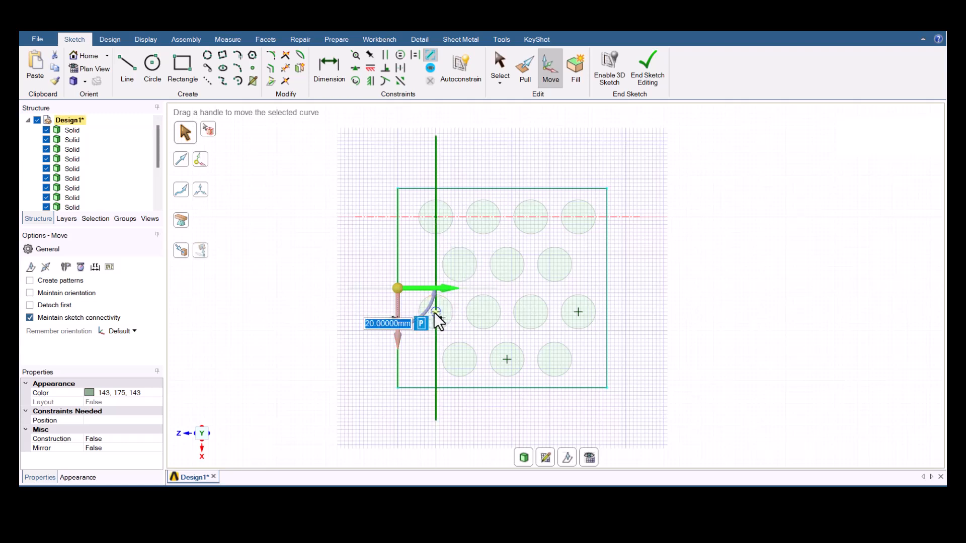
type("15")
key("Return")
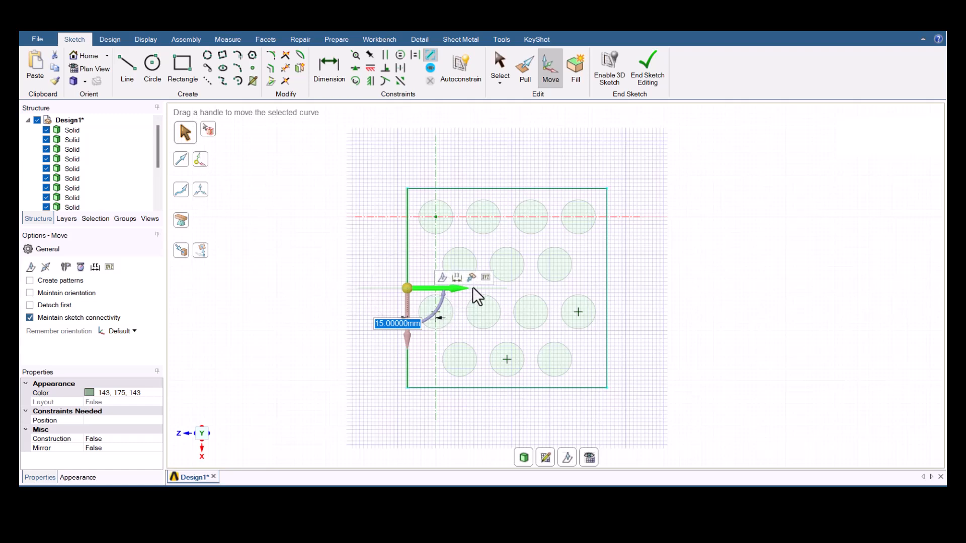
left_click(543, 288)
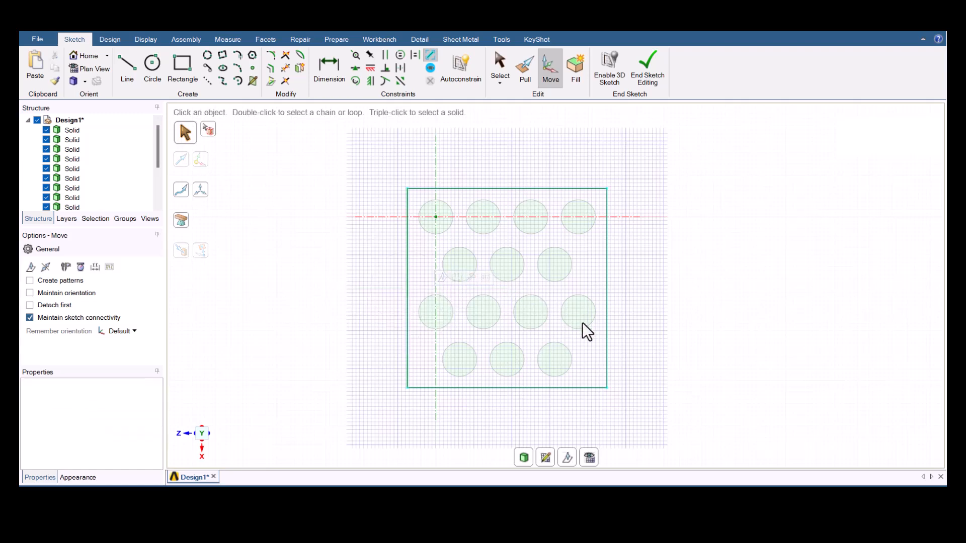
- Finish the sketch by returning to 3D mode, and remove the datum plane above the cylinders
key("d")
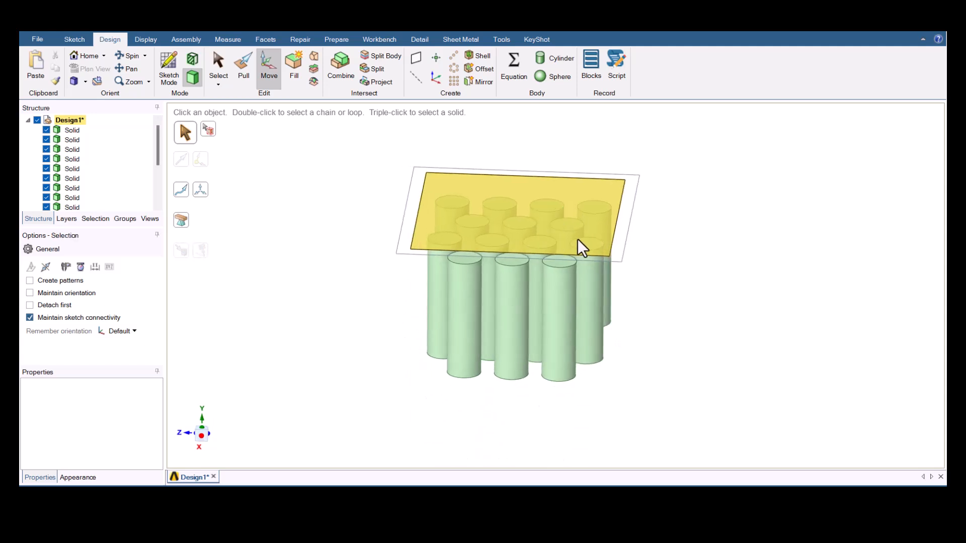
key("s")
left_click(617, 262)
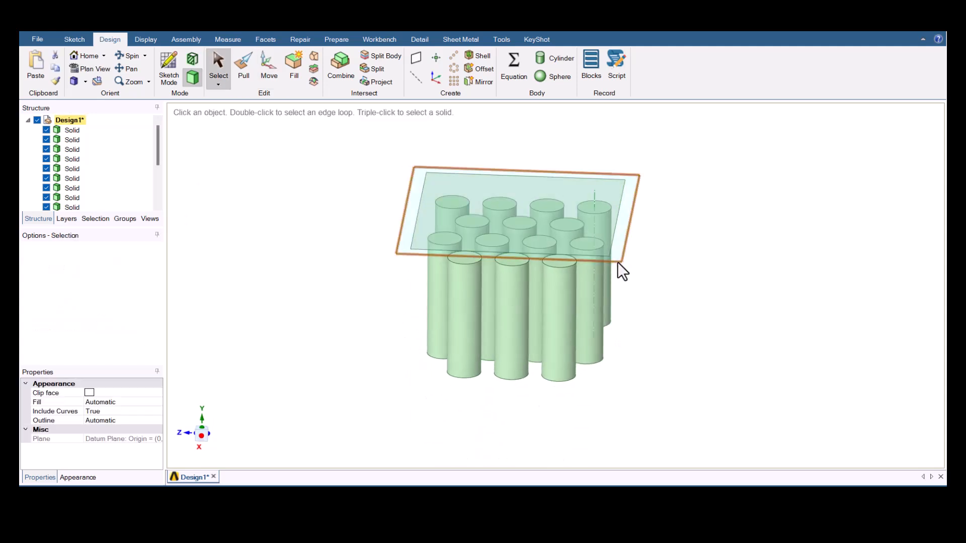
- Pull the rectangular face about 89 mm downward without merging, forming a block around all the cylinders
left_click(508, 205)
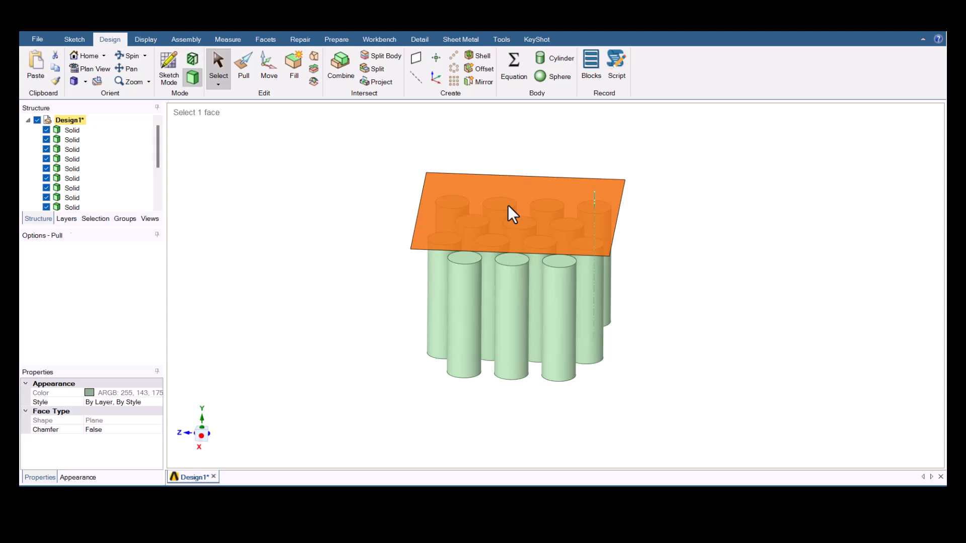
key("p")
middle_click_drag(509, 335, 503, 290)
left_click_drag(523, 233, 524, 402)
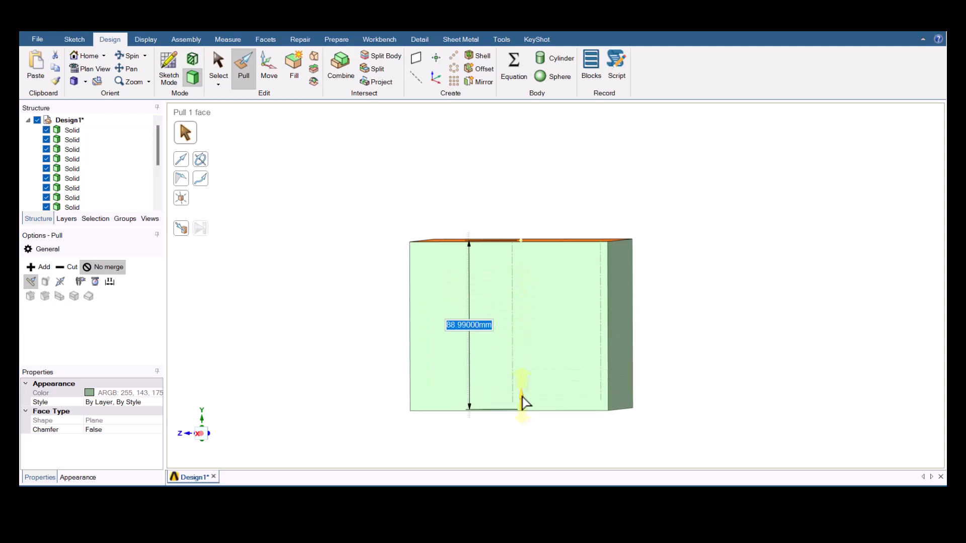
- Make the enclosing block transparent
key("s")
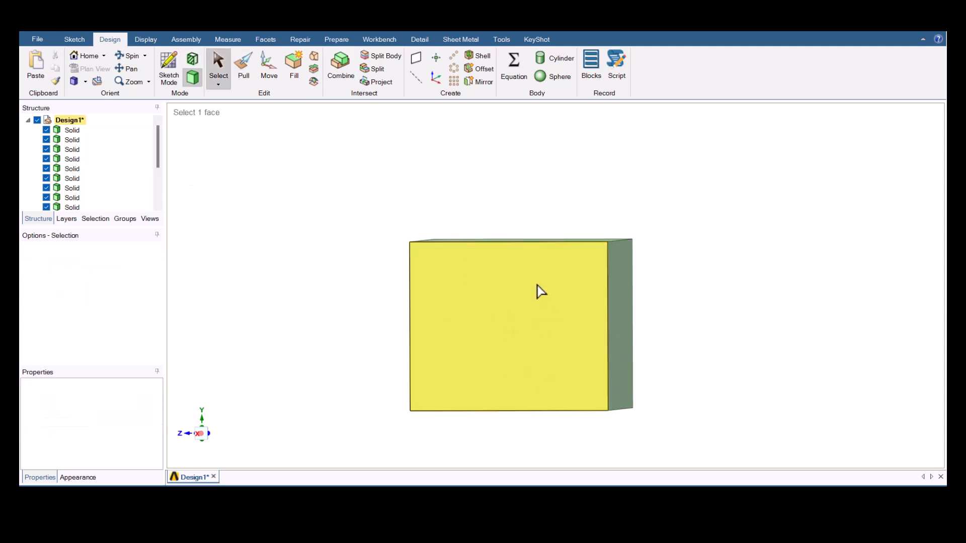
left_click(536, 285)
right_click(536, 285)
left_click(564, 308)
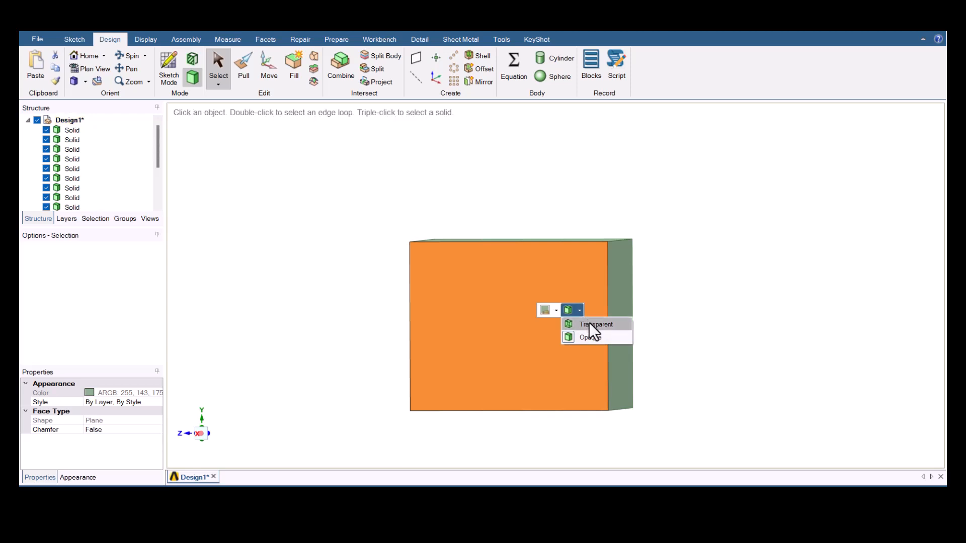
left_click(589, 323)
middle_click_drag(530, 360, 498, 388)
left_click(533, 345)
key("m")
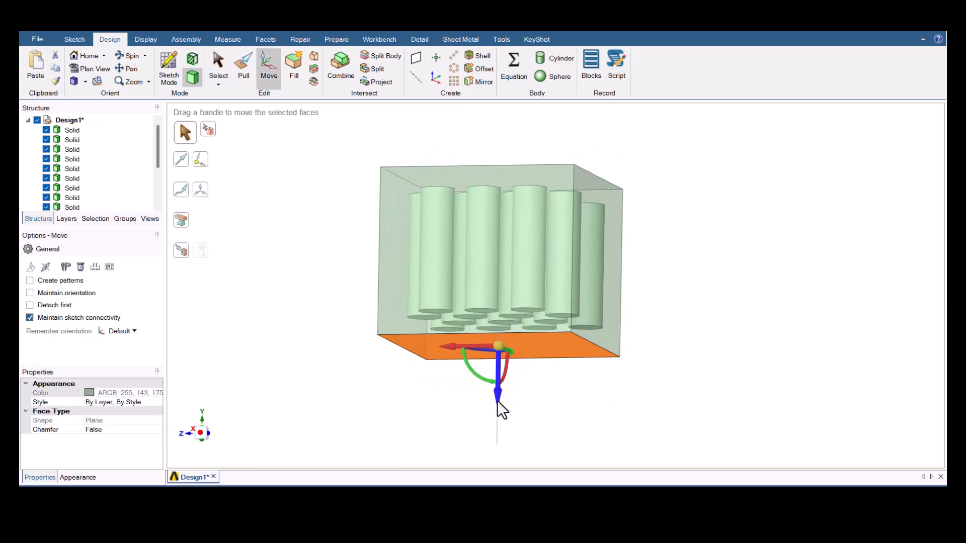
left_click(497, 400)
key("ctrl")
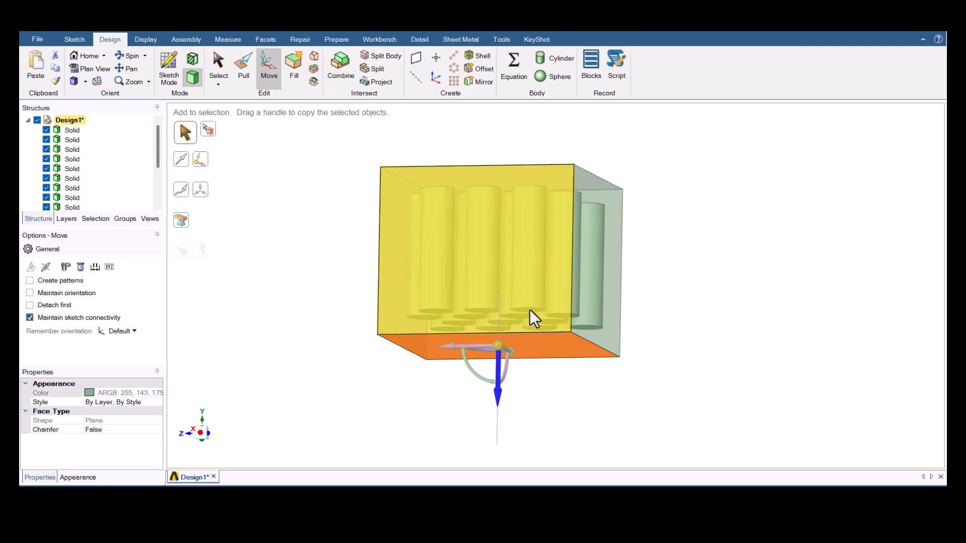
left_click(530, 312, "ctrl")
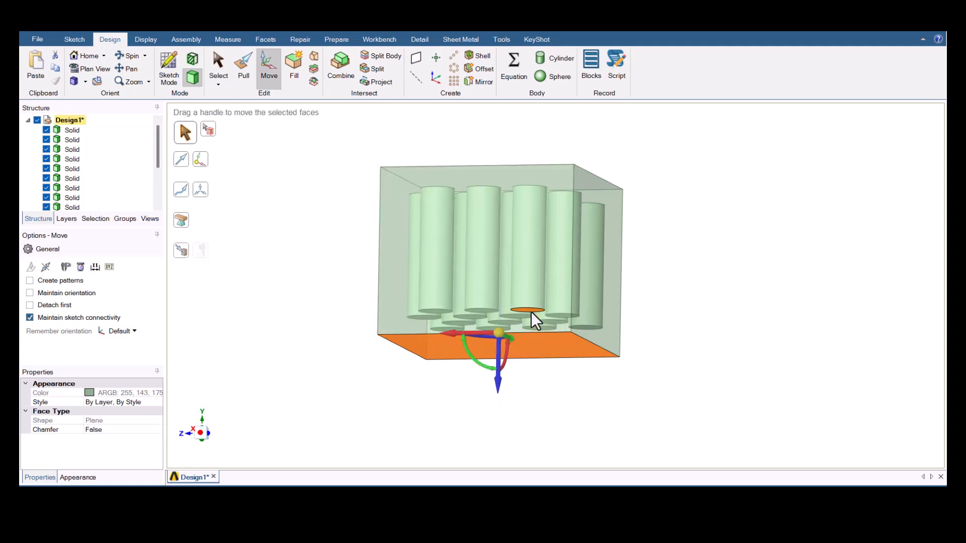
middle_click_drag(558, 318, 548, 334)
left_click(556, 347)
- Move the block's bottom face vertically so it lies 10 mm below the cylinders' bottom faces
left_click(533, 331)
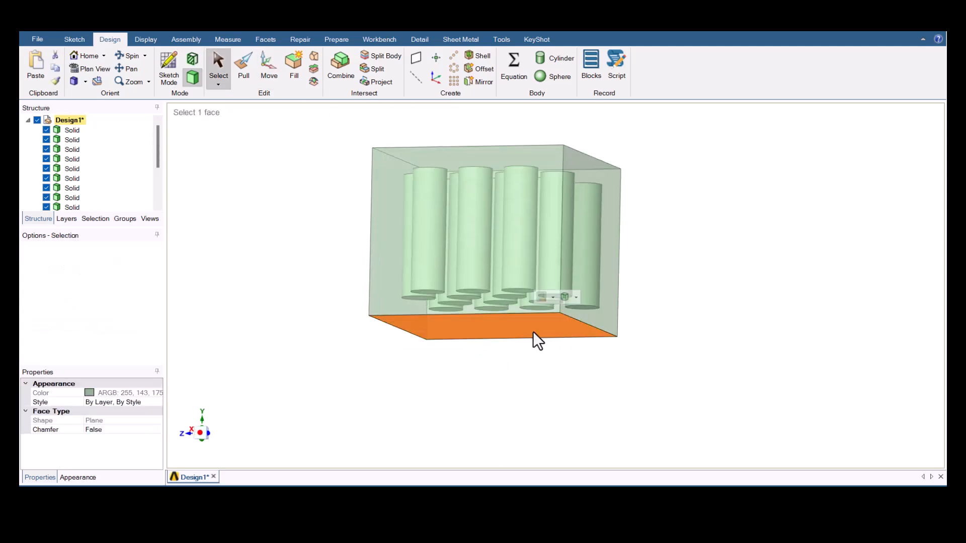
key("m")
left_click(496, 378)
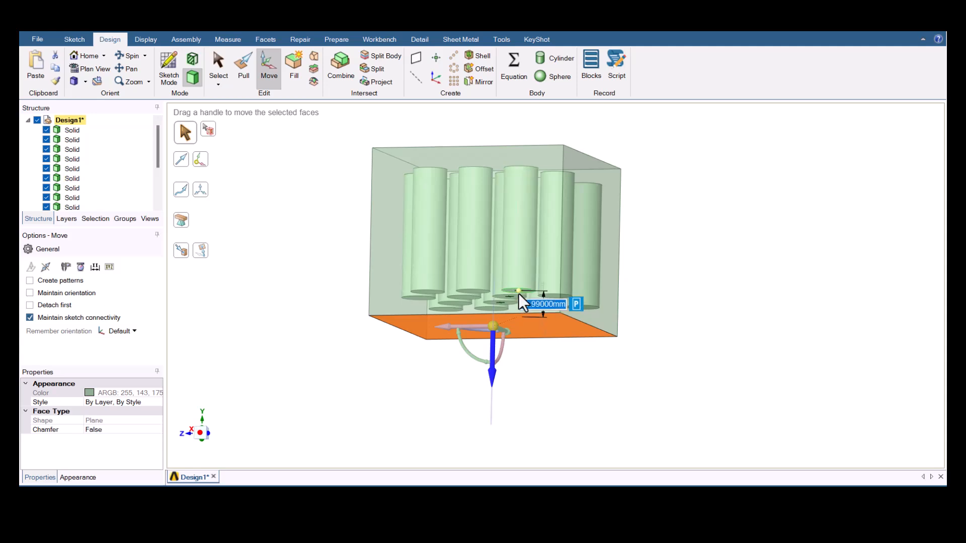
left_click(519, 294)
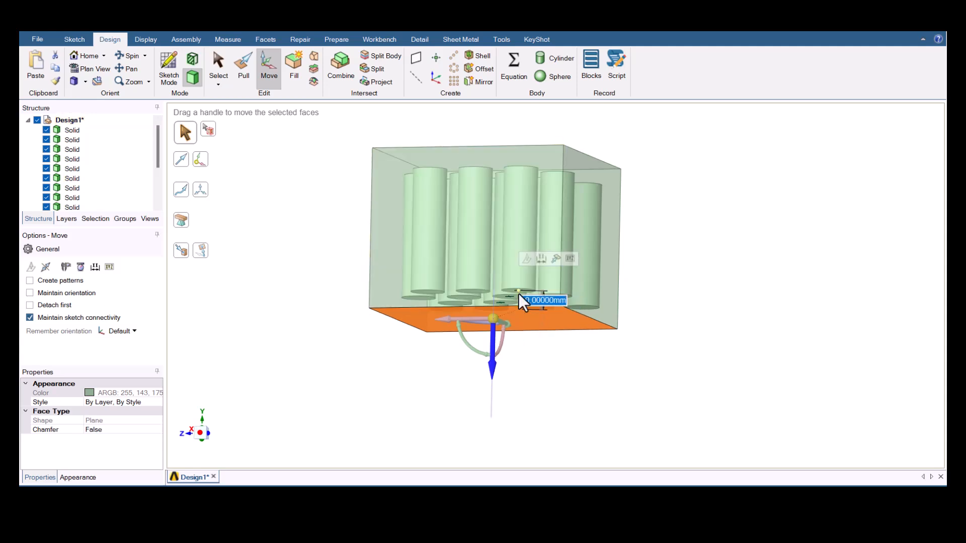
key("Escape")
key("Escape")
- Sketch a 105 by 30 mm rectangle on the block's side face, starting from its lower corner and spanning the full width
mouse_move(418, 293)
middle_mouse_down()
mouse_move(434, 319)
mouse_move(513, 293)
mouse_move(470, 350)
mouse_move(506, 344)
mouse_move(486, 320)
mouse_move(450, 312)
mouse_move(455, 244)
mouse_move(416, 287)
mouse_move(421, 191)
mouse_move(481, 295)
mouse_move(424, 276)
mouse_move(425, 288)
mouse_move(455, 306)
mouse_move(426, 292)
mouse_move(408, 301)
middle_mouse_up()
left_click(406, 302)
key("k")
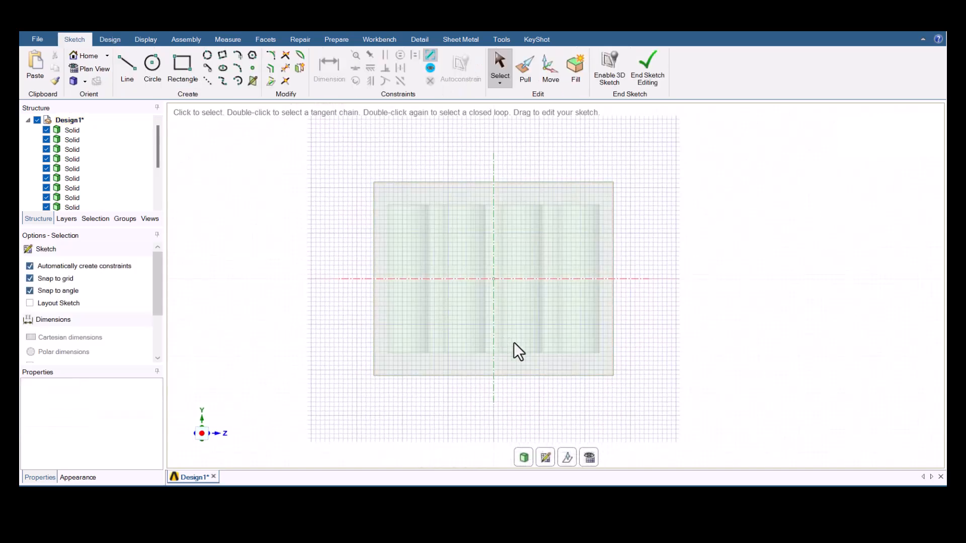
left_click(182, 66)
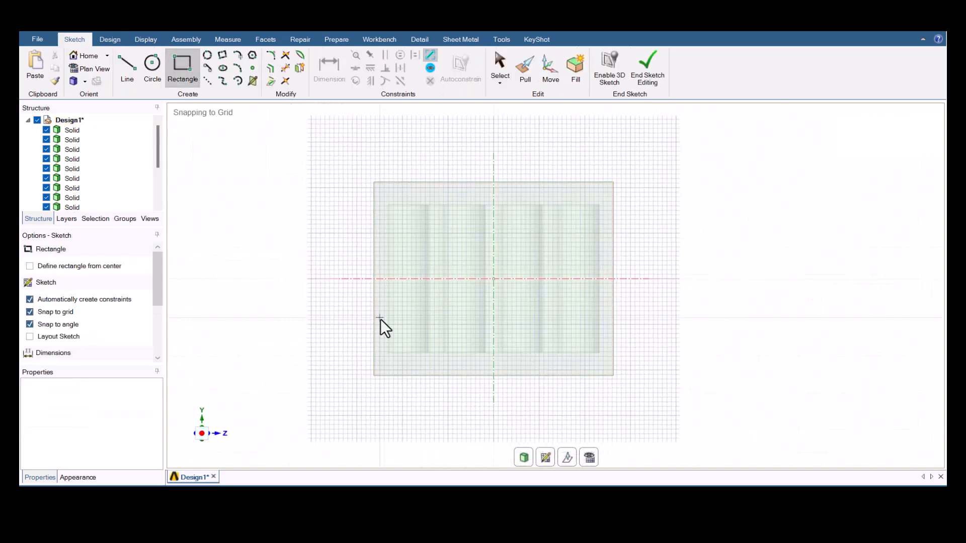
left_click(375, 376)
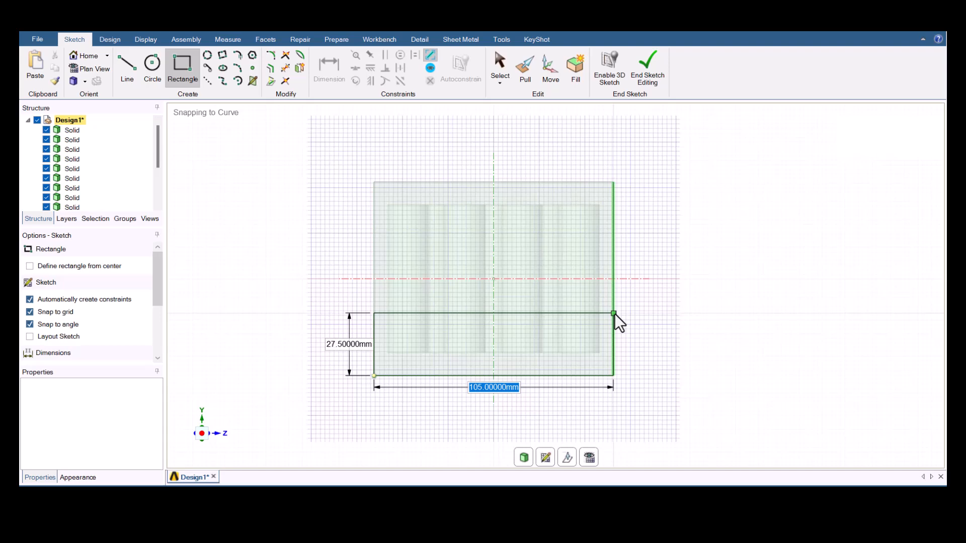
type("105")
key("Tab")
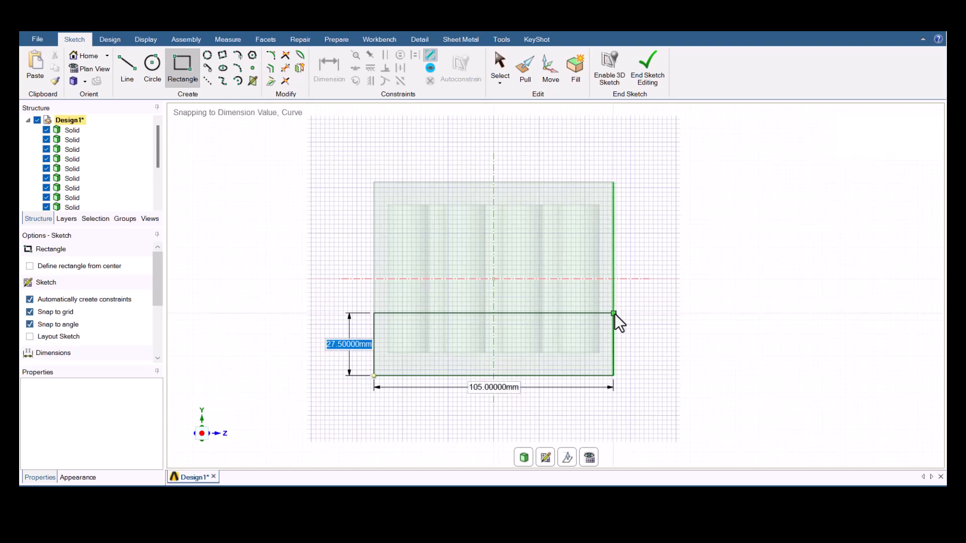
type("30")
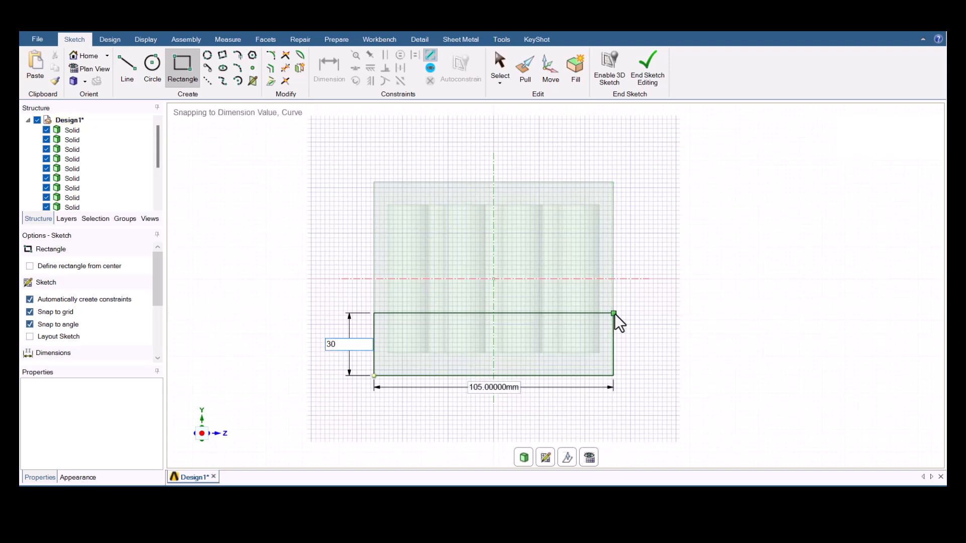
key("Return")
key("Return")
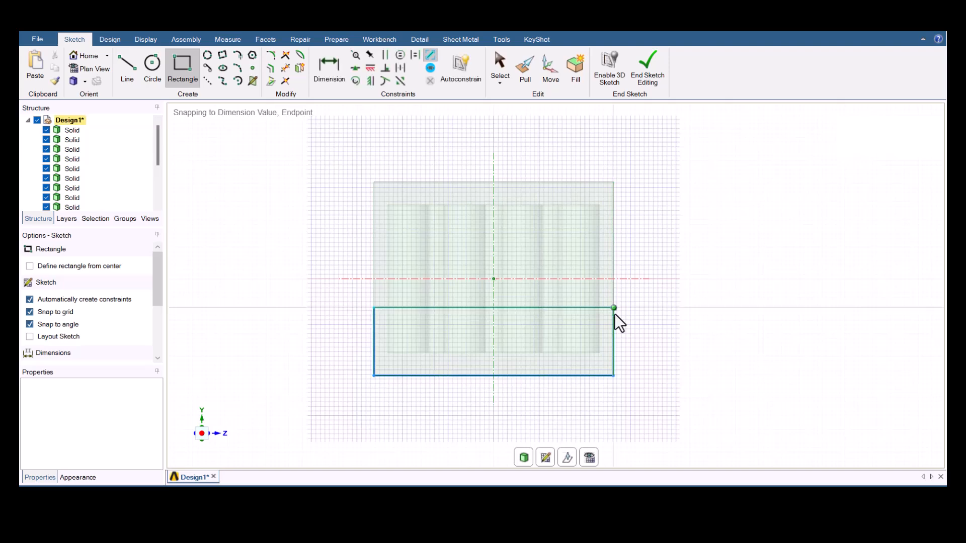
- Pull the lower 30 mm strip of the side face 30 mm outward from the block
key("p")
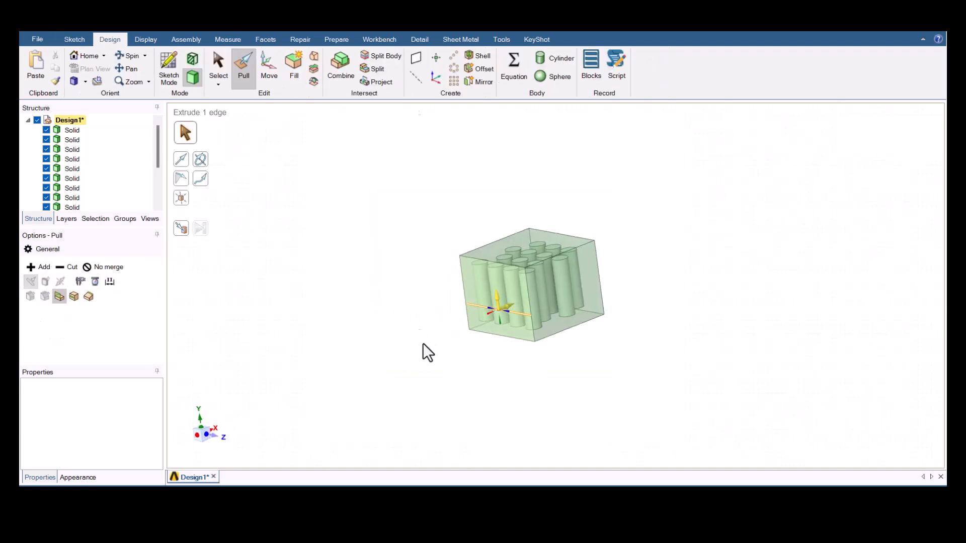
left_click(503, 329)
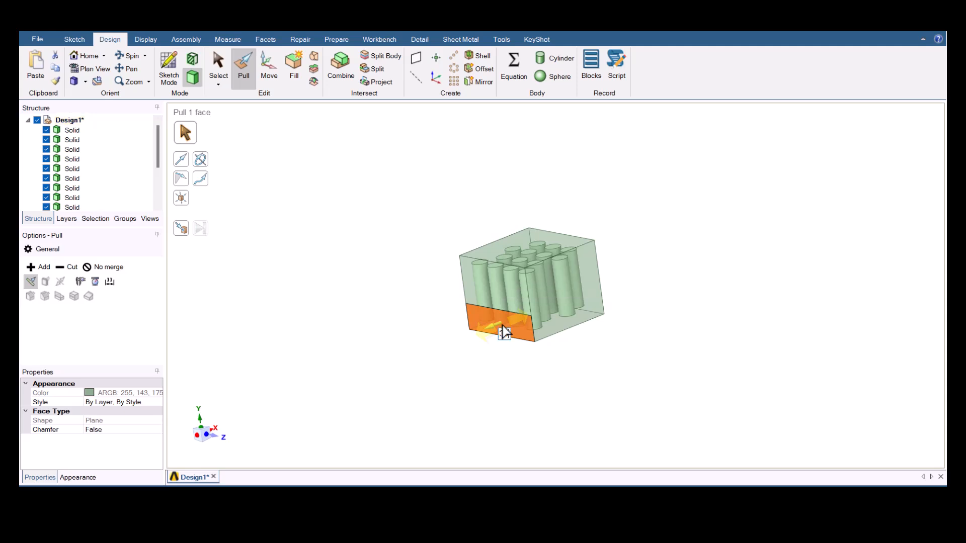
left_click_drag(492, 325, 481, 337)
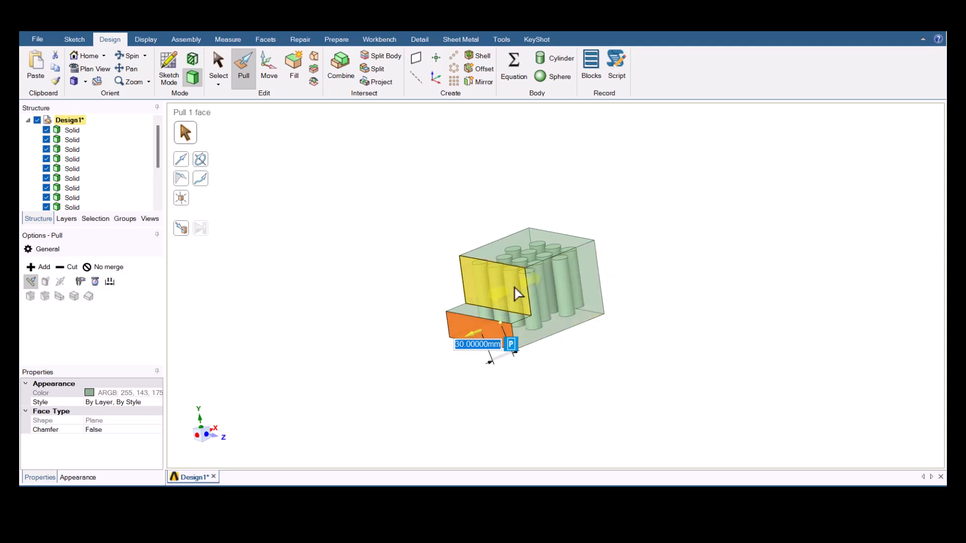
key("Escape")
key("Escape")
- Sketch a 105 by 30 mm rectangle on the opposite side face, starting from its upper corner and spanning the full width
scroll(533, 335, "down", 3)
middle_click_drag(533, 335, 406, 390)
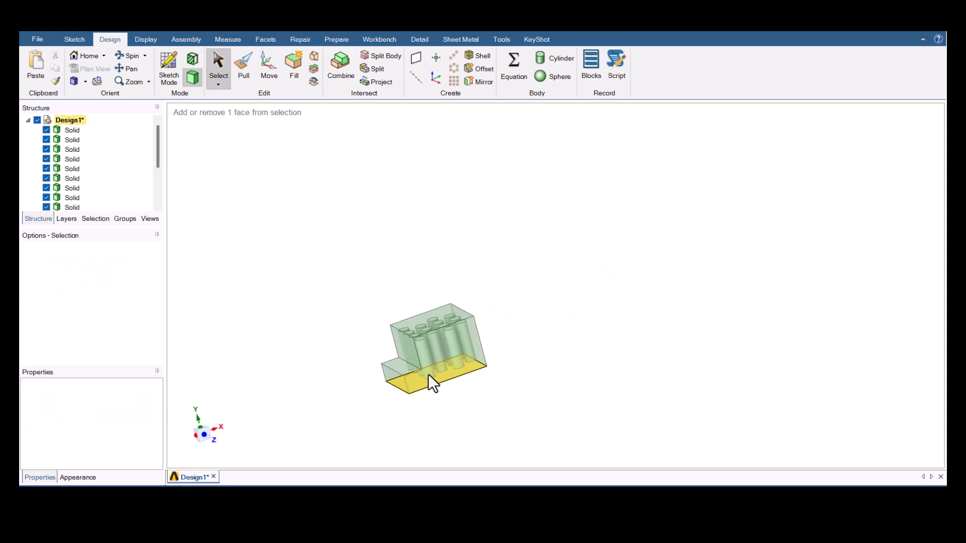
middle_click_drag(448, 348, 453, 328)
left_click(494, 321)
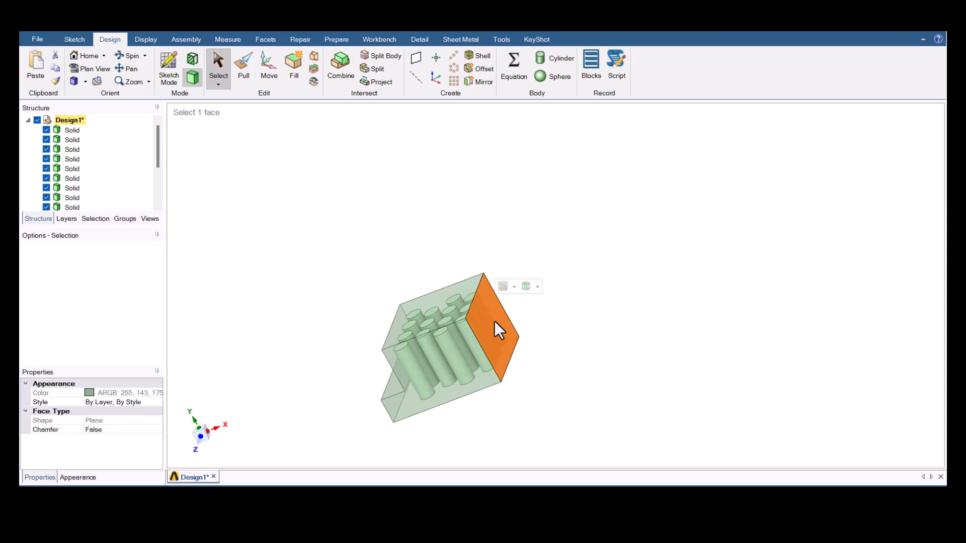
key("k")
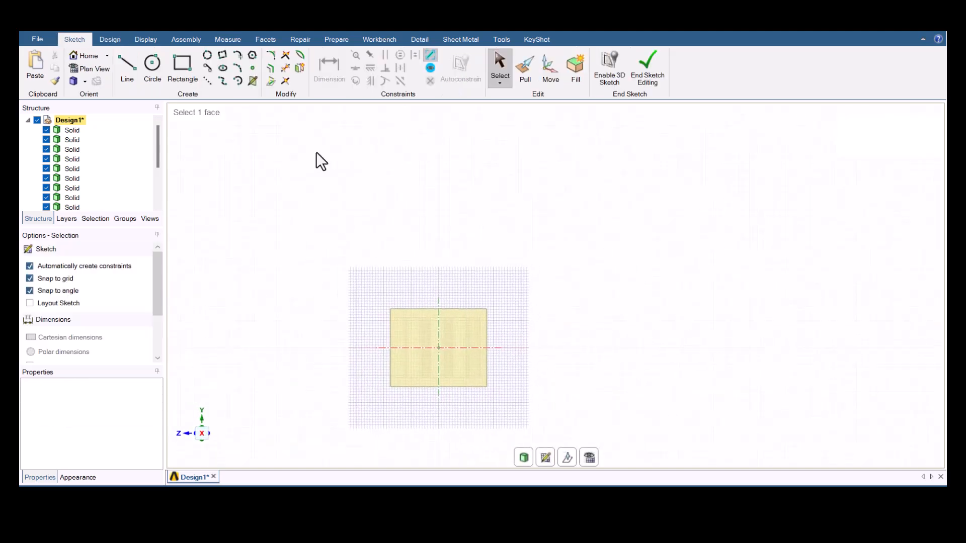
left_click(184, 63)
scroll(430, 383, "up", 5)
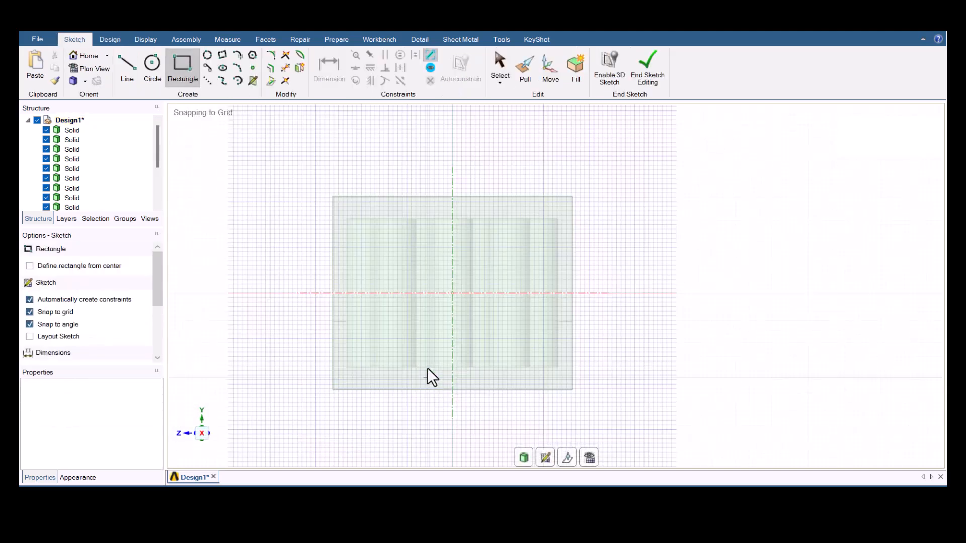
left_click(333, 196)
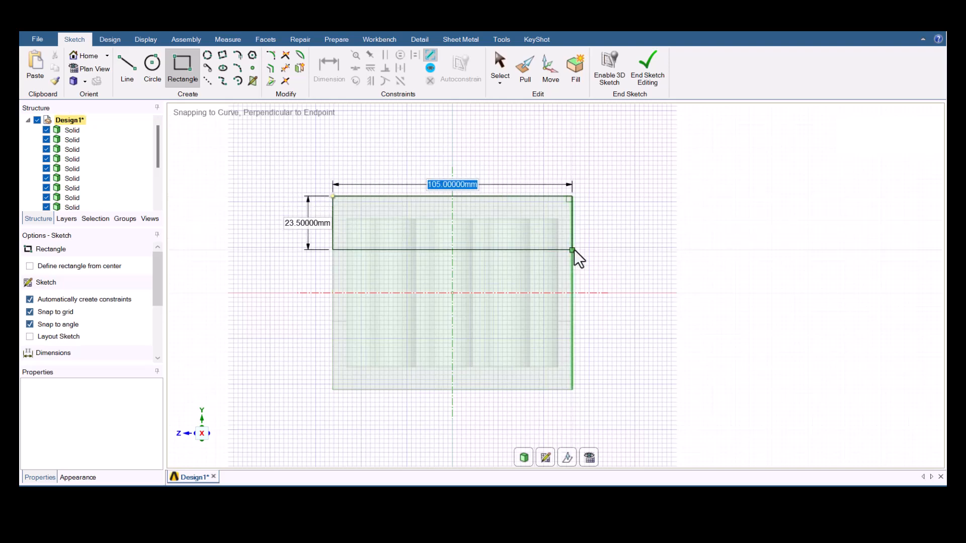
type("105")
key("Tab")
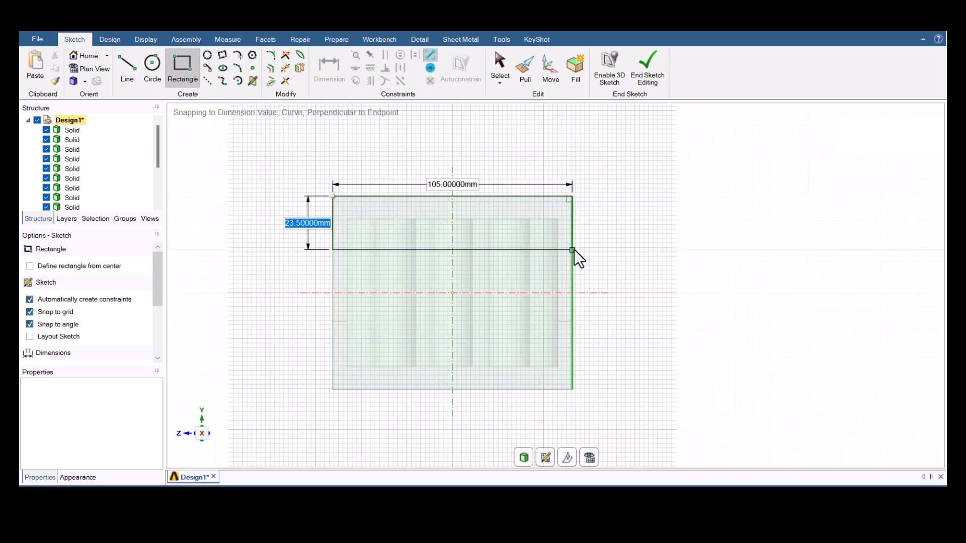
type("30")
key("Tab")
key("Return")
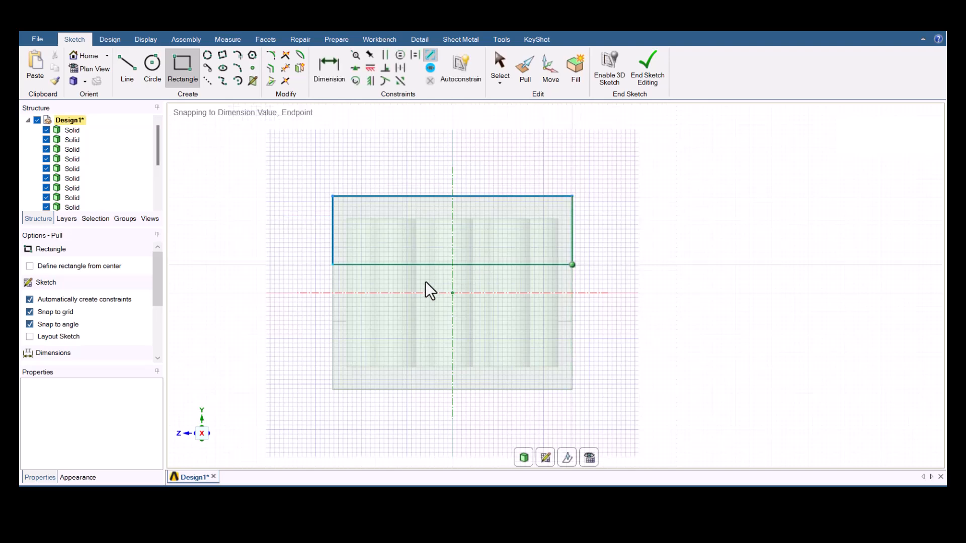
- Pull the upper strip of the side face 60 mm outward from the block with the No merge option
key("p")
left_click(446, 269)
left_click(105, 268)
left_click_drag(437, 365, 484, 352)
middle_click_drag(485, 353, 565, 361)
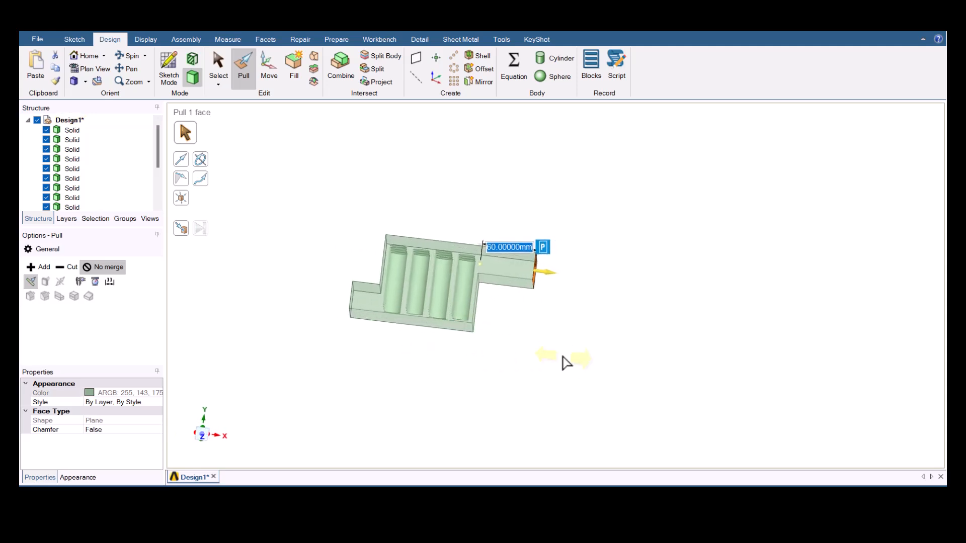
key("Escape")
key("Escape")
middle_click_drag(505, 336, 472, 341)
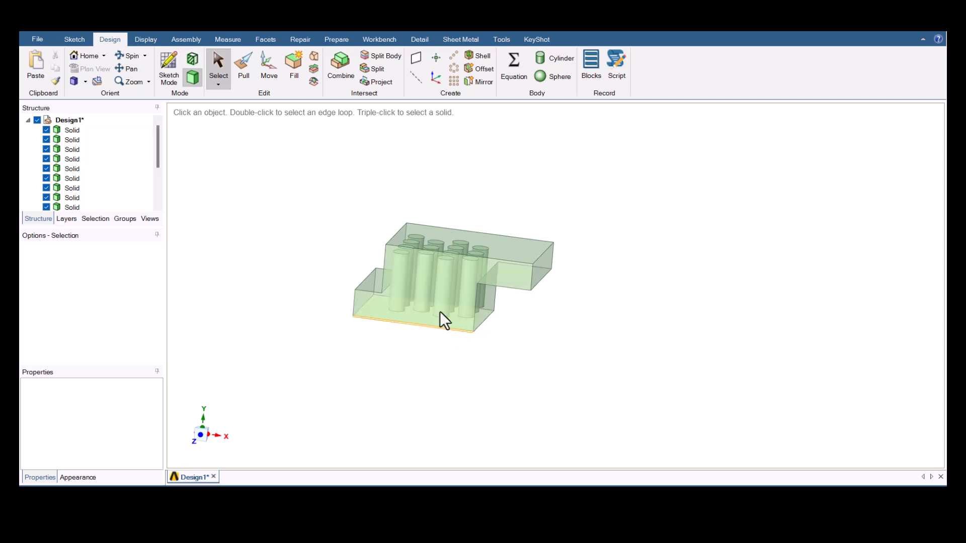
- Detect the interference between the cylinders and the block and subtract all interfering regions from the larger body
left_click(387, 40)
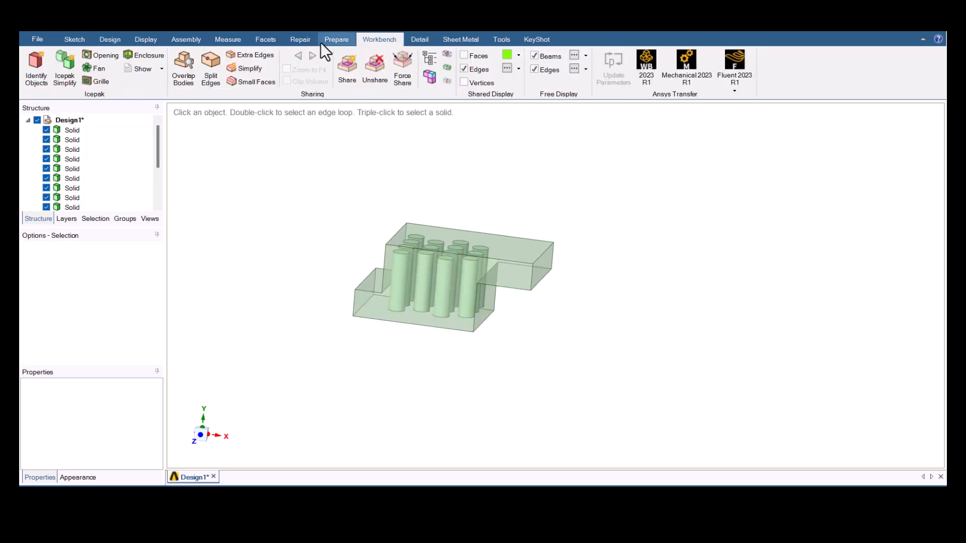
left_click(333, 40)
left_click(301, 70)
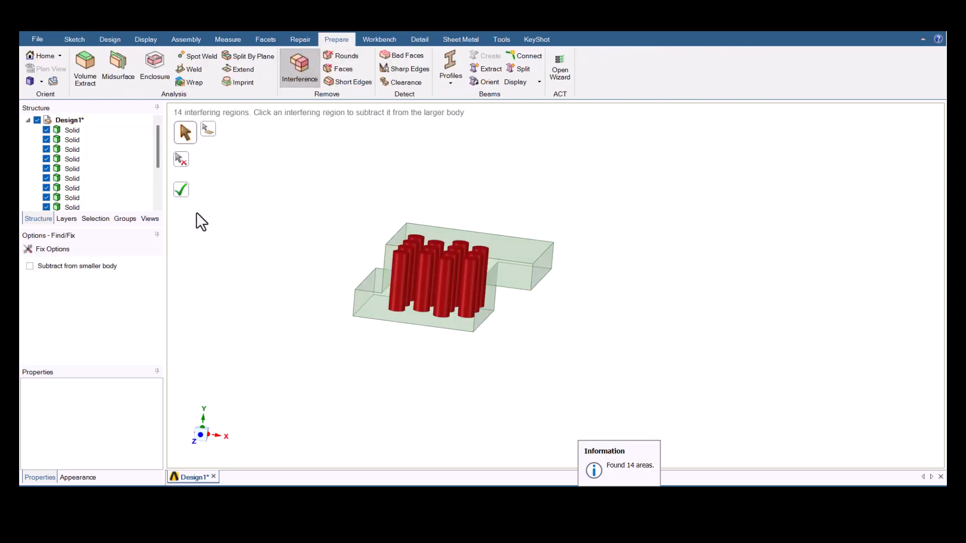
left_click(182, 193)
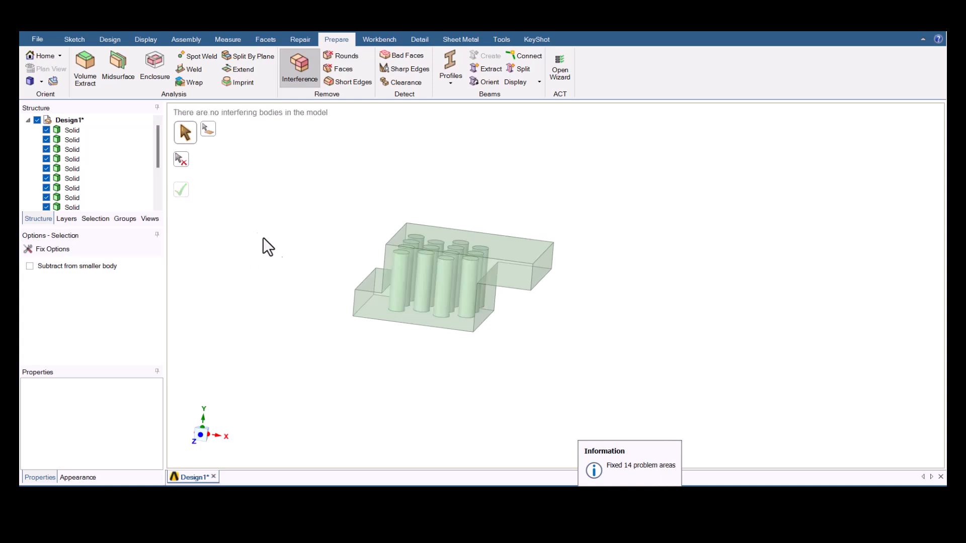
- Create a named selection "inlet" from the end face of the lower extension
middle_click_drag(313, 308, 345, 292)
left_click(345, 292)
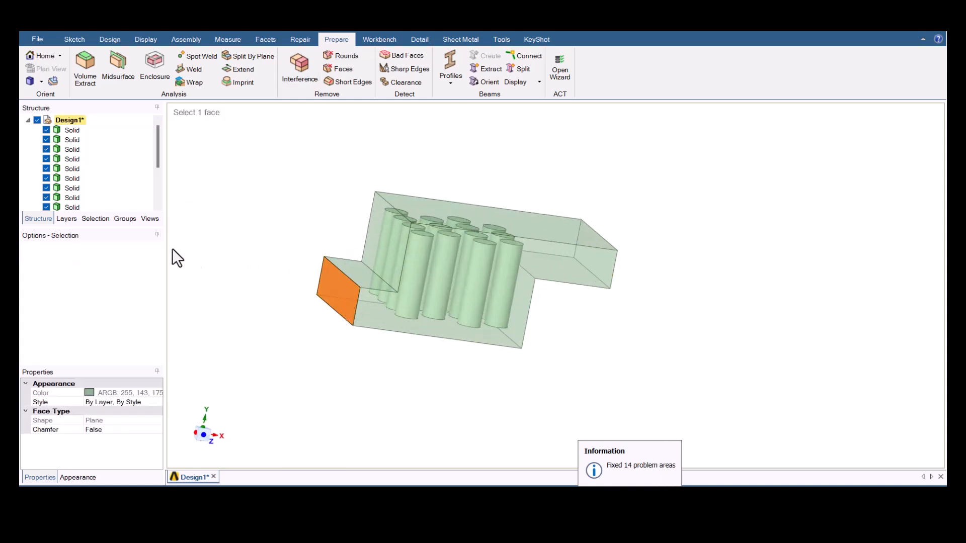
left_click(101, 219)
left_click(118, 219)
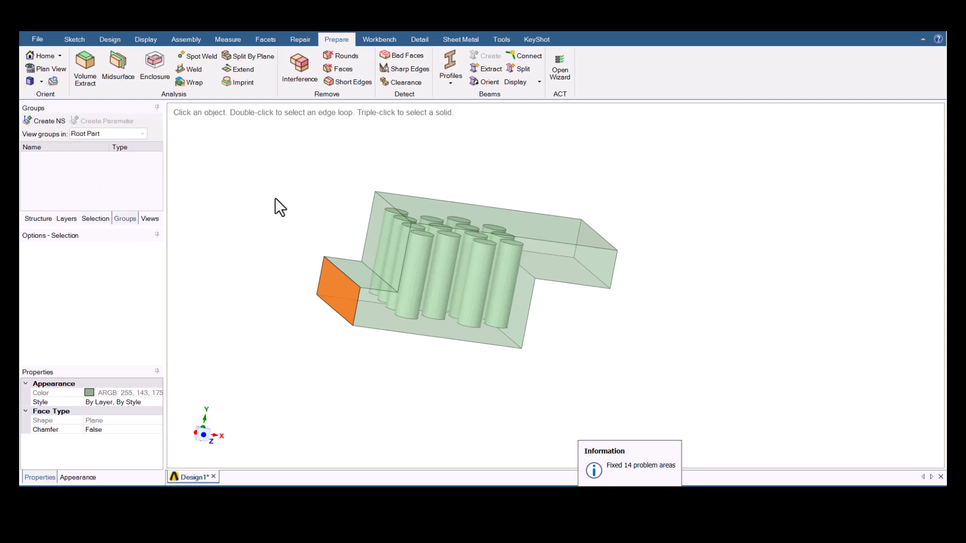
key("ctrl+g")
type("inlet")
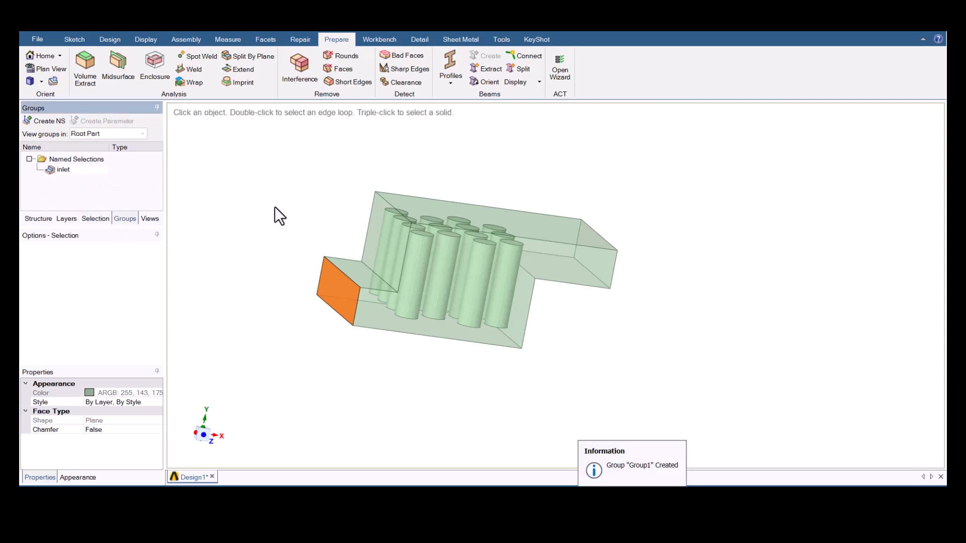
key("Return")
- Create a named selection "outlet" from the end face of the upper extension
middle_click_drag(319, 244, 256, 246)
left_click(523, 270)
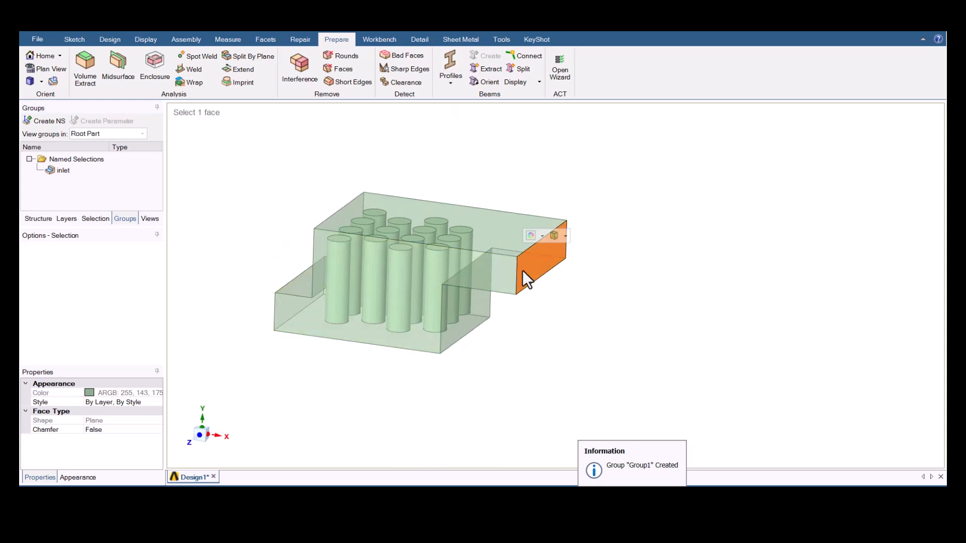
key("ctrl+g")
type("outlet")
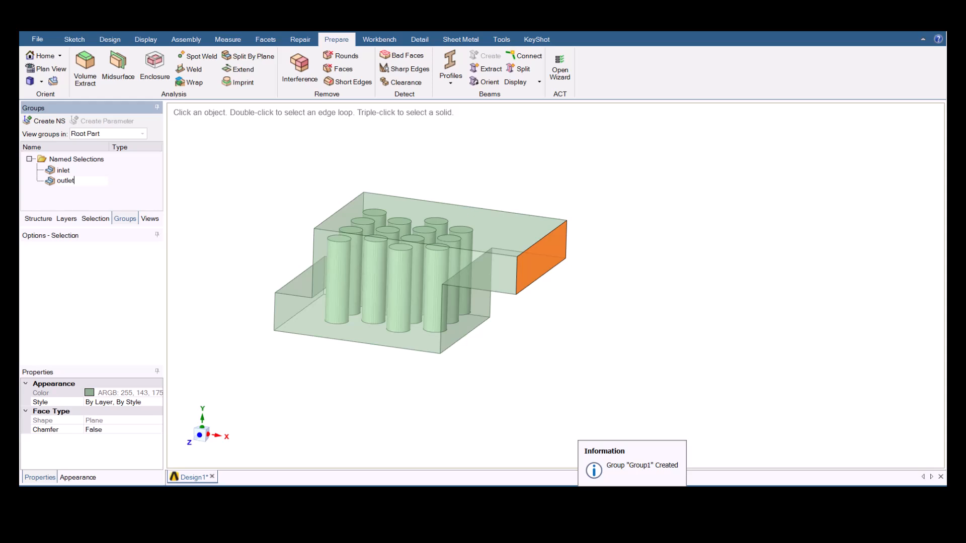
key("Return")
left_click(491, 361)
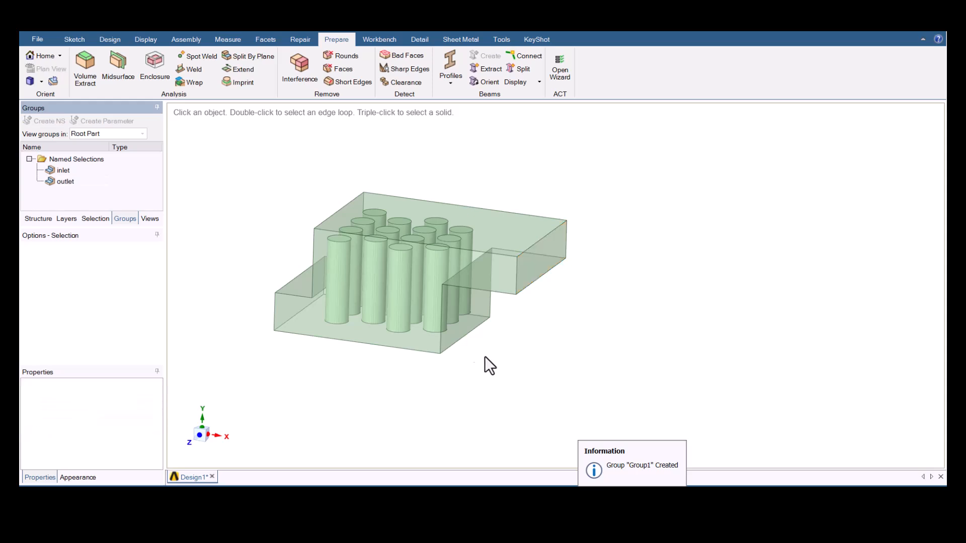
- Create a named selection "fluid" from the entire enclosing block body
triple_click(383, 280)
key("ctrl+g")
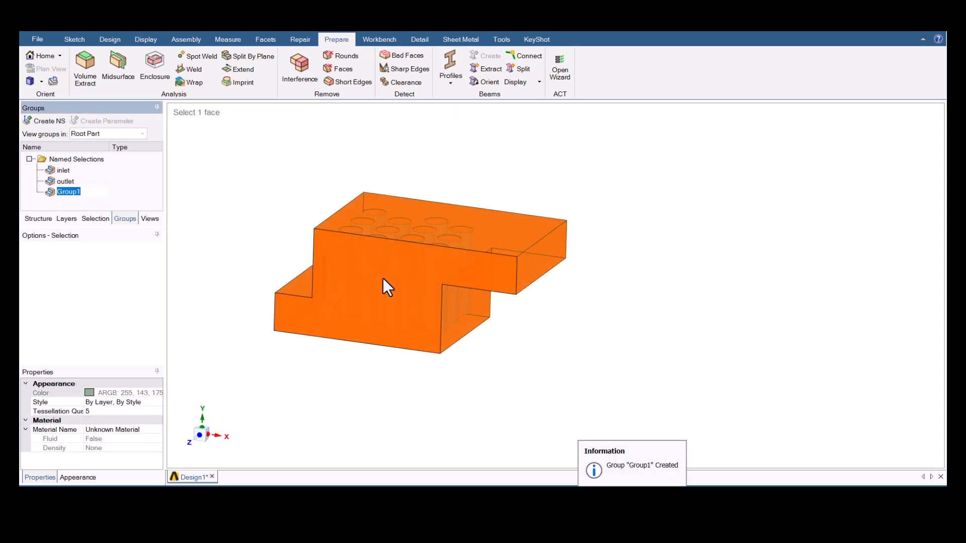
type("fluid")
key("Return")
key("Escape")
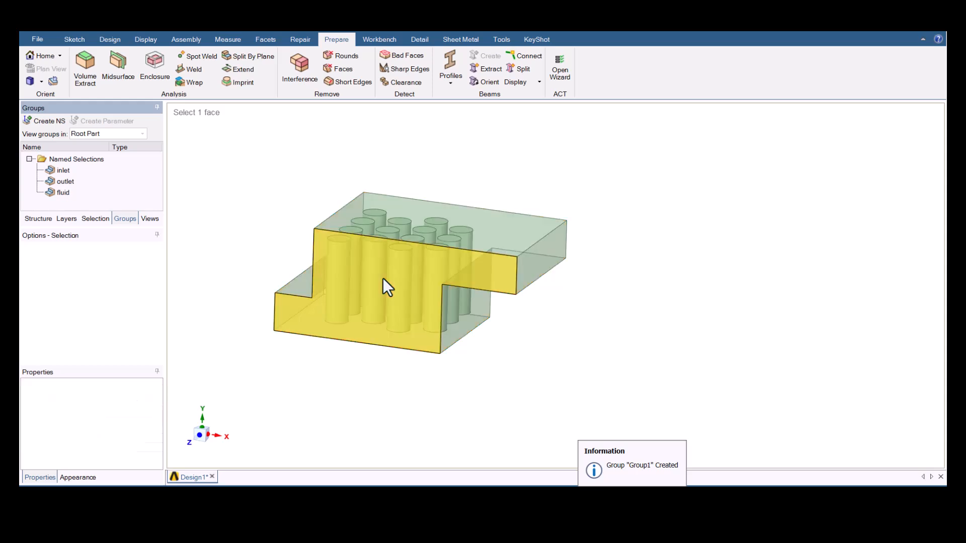
- Hide the enclosing block and create a named selection "cell" from all the cylinders
left_click(383, 279)
key("Delete")
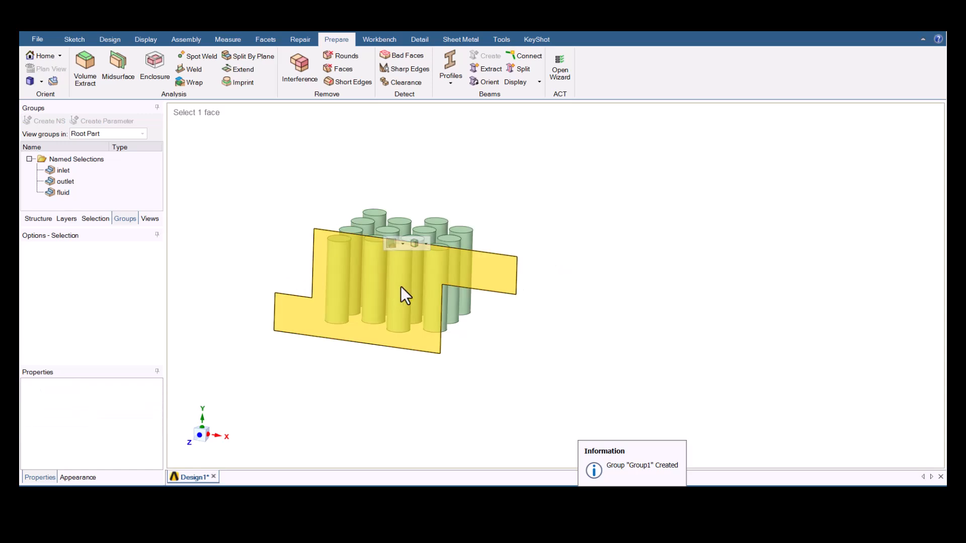
left_click_drag(261, 149, 547, 367)
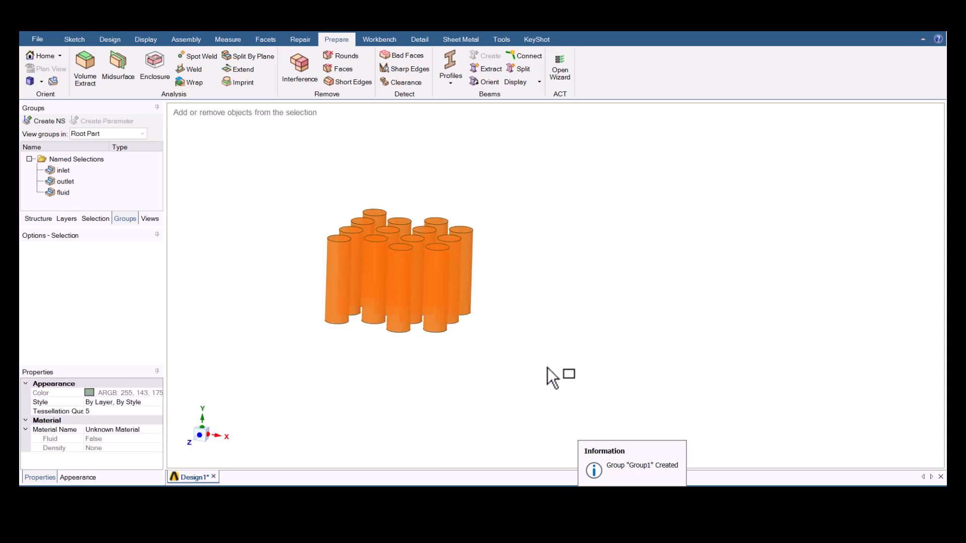
key("ctrl+g")
type("cell")
key("Return")
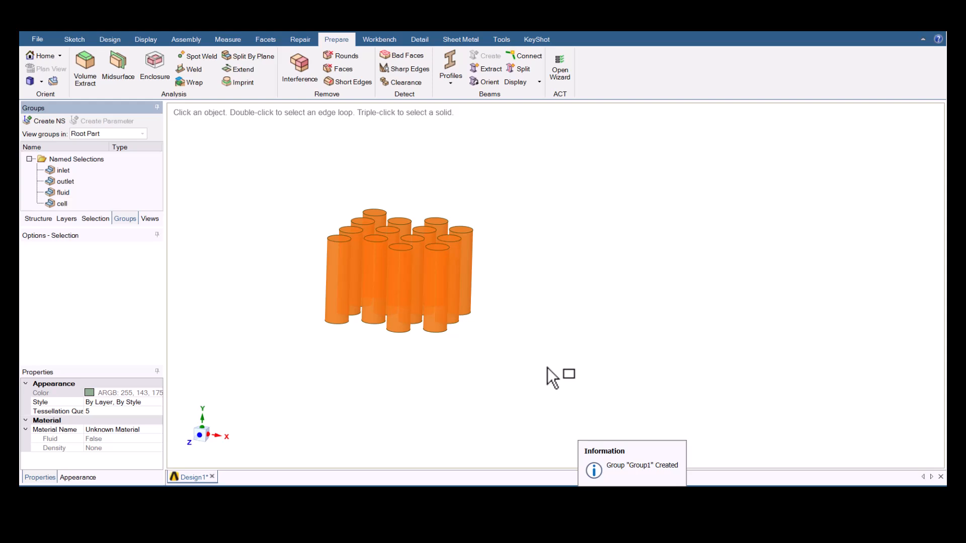
left_click(717, 484)
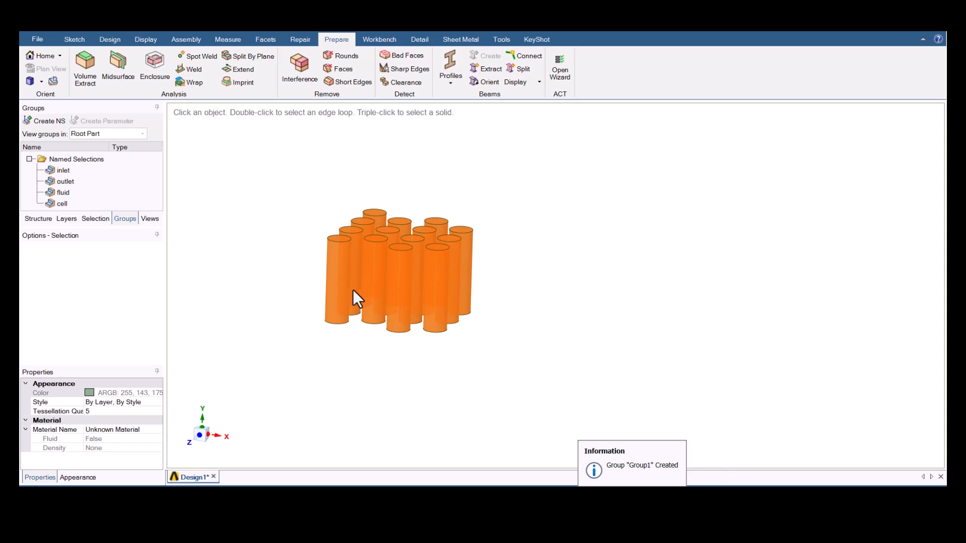
- Explode the "cell" named selection into a separate named selection for each cylinder
left_click(70, 203)
right_click(70, 203)
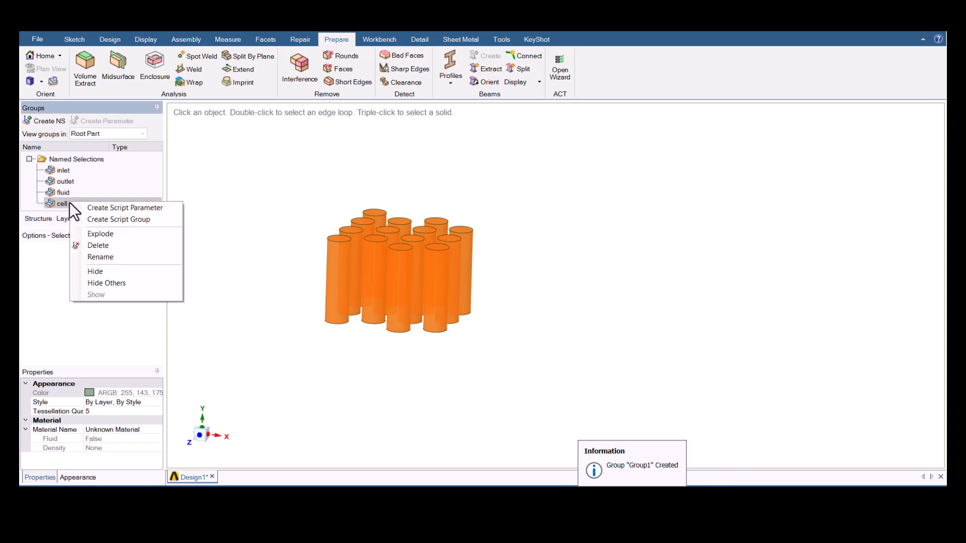
left_click(98, 231)
scroll(83, 193, "down", 5)
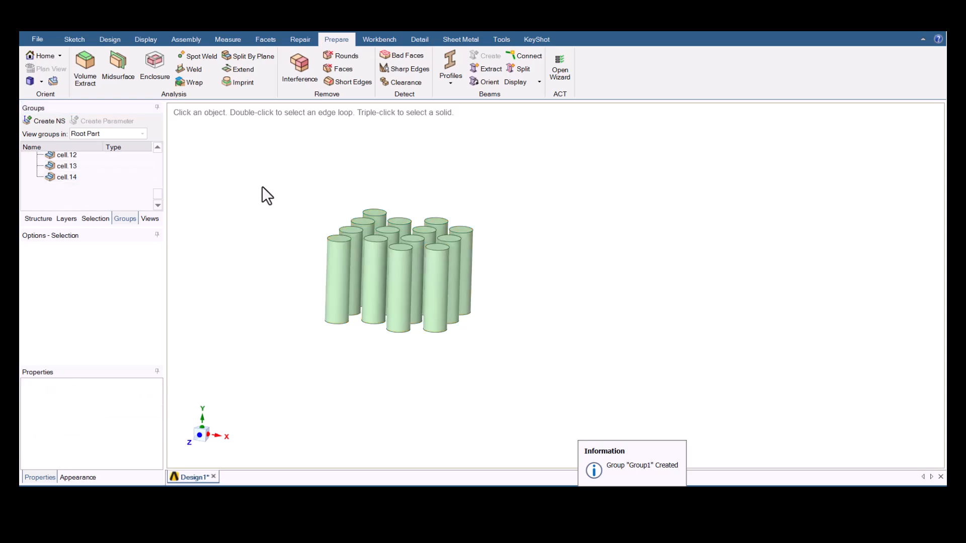
- Check which cylinder each of several individual cell named selections refers to
left_click(75, 166)
scroll(81, 172, "up", 2)
left_click(81, 173)
scroll(81, 173, "up", 1)
left_click(81, 173)
scroll(81, 173, "up", 1)
left_click(81, 173)
scroll(81, 173, "up", 1)
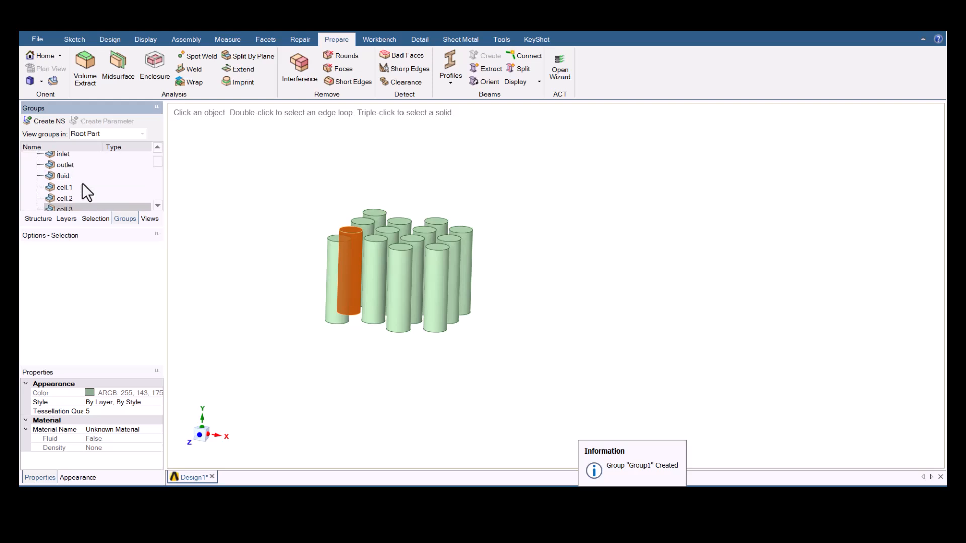
- Show all hidden bodies so the enclosing block is displayed around the cylinders
right_click(312, 196)
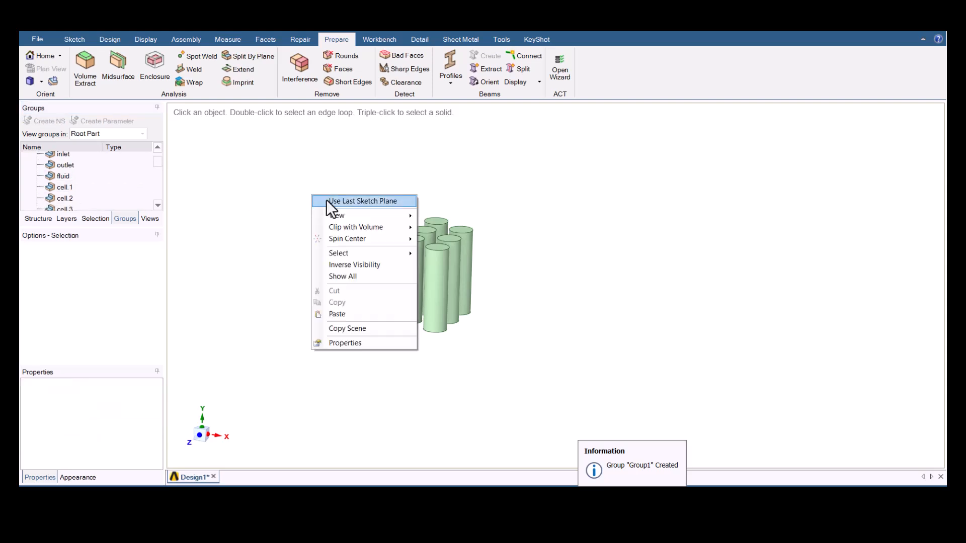
left_click(347, 276)
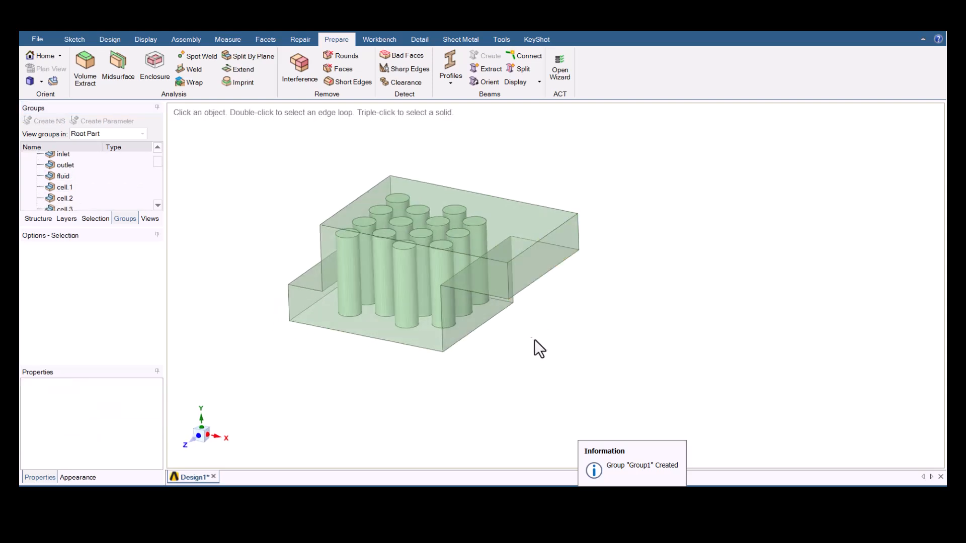
scroll(461, 219, "up", 3)
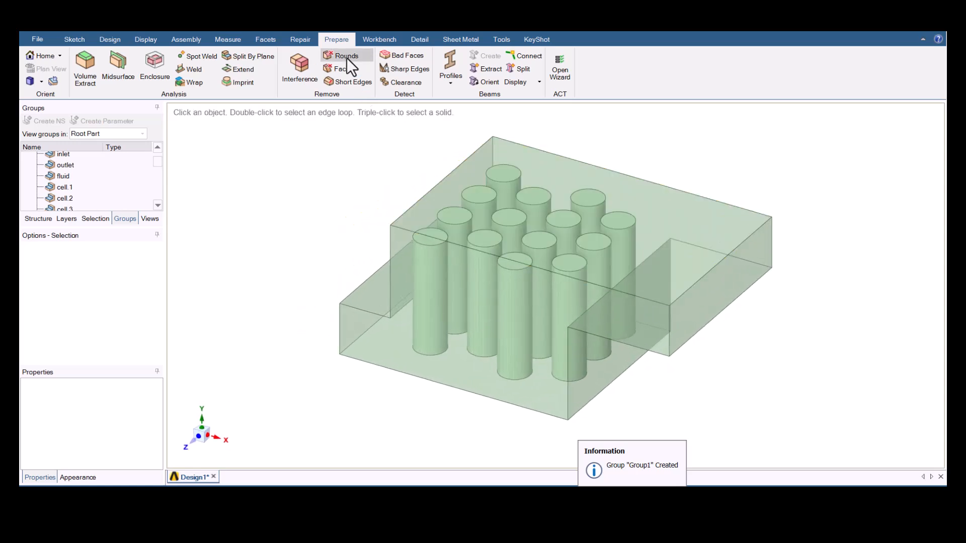
- Share the topology between the block and the cylinders
left_click(377, 40)
left_click(346, 66)
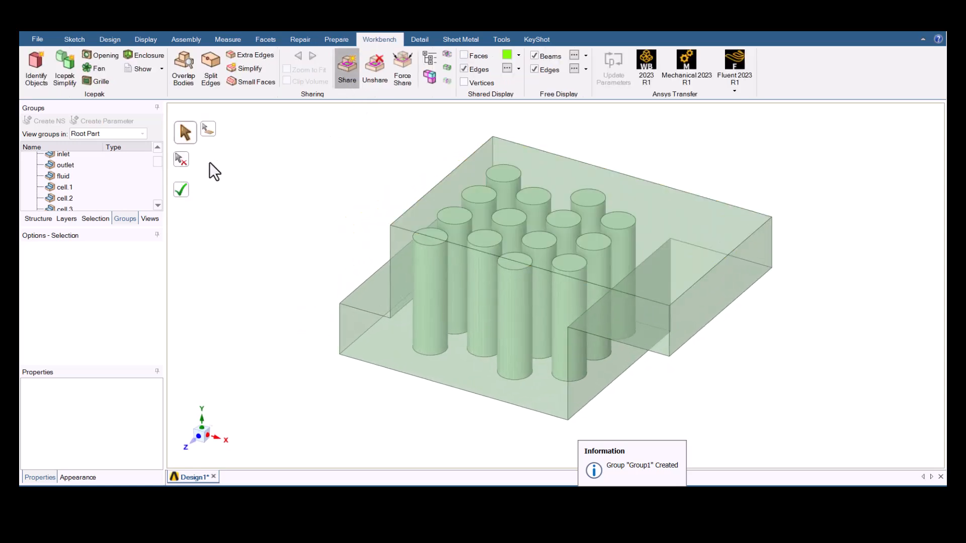
left_click(184, 194)
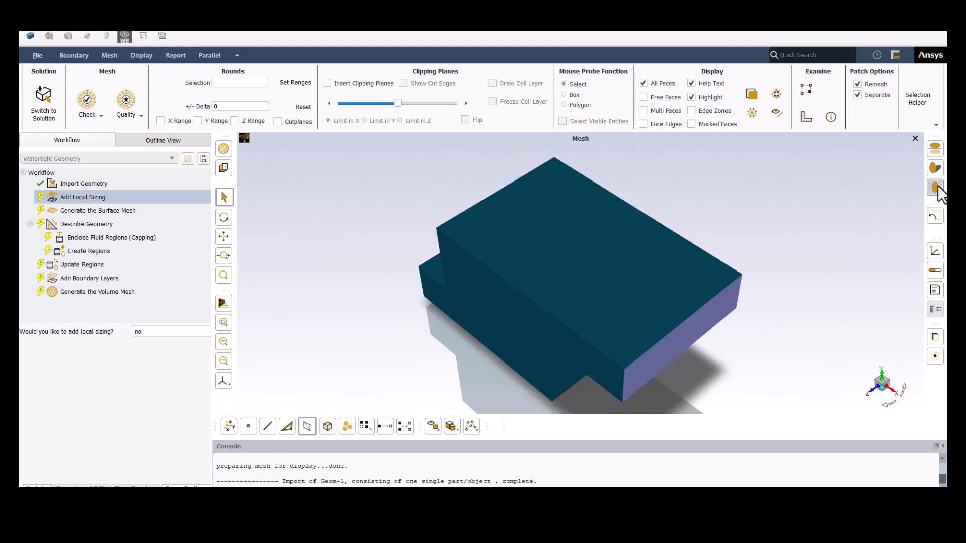
- In Fluent Meshing, turn off the reflections and shadows in the model display
left_click(935, 149)
left_click(936, 169)
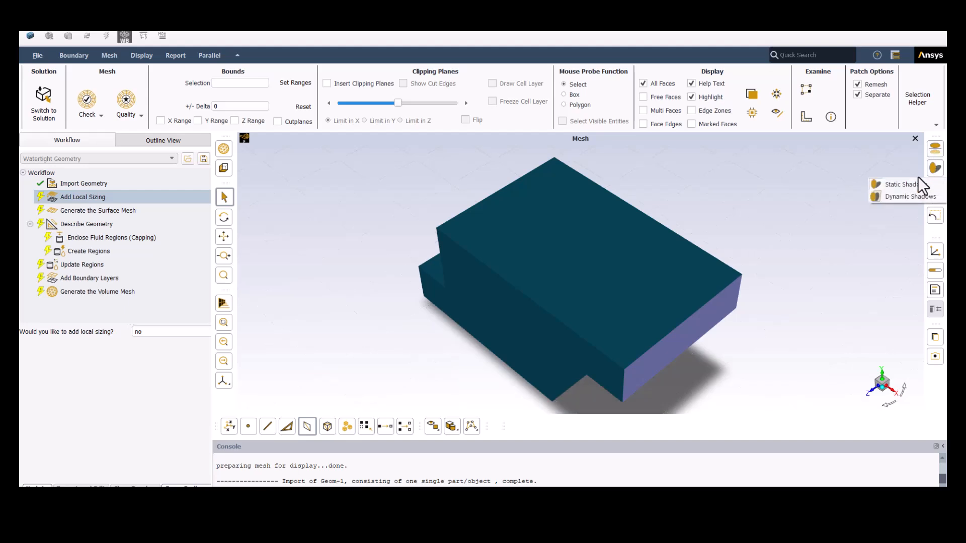
left_click(906, 201)
left_click(931, 172)
left_click(899, 185)
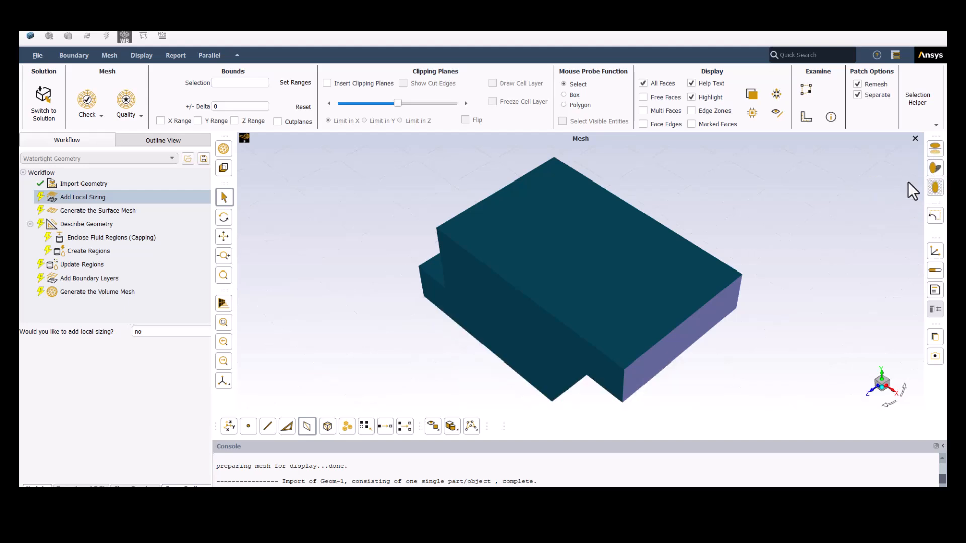
left_click_drag(627, 280, 642, 244)
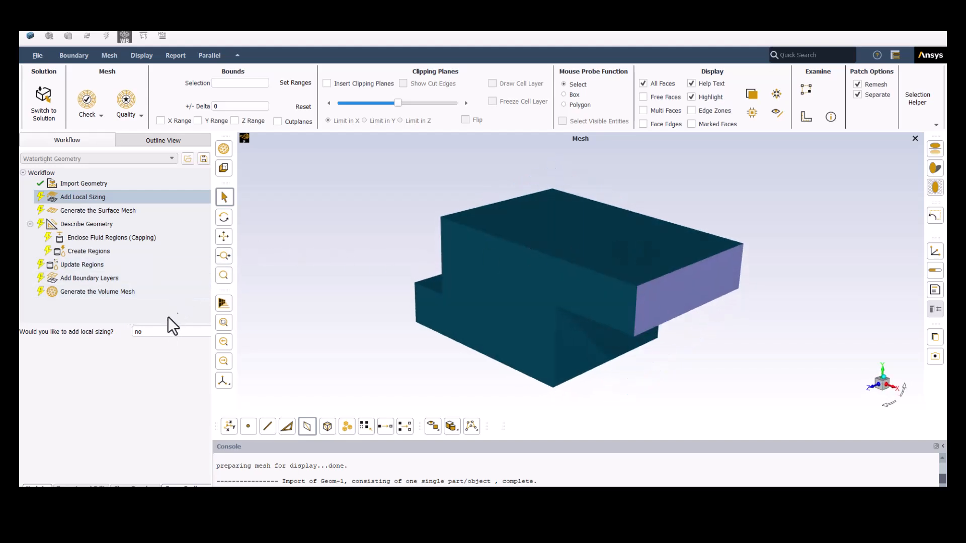
- Complete the local sizing task with "no" and set the surface mesh's minimum size to 0.15 mm and maximum size to 4 mm
left_click(37, 485)
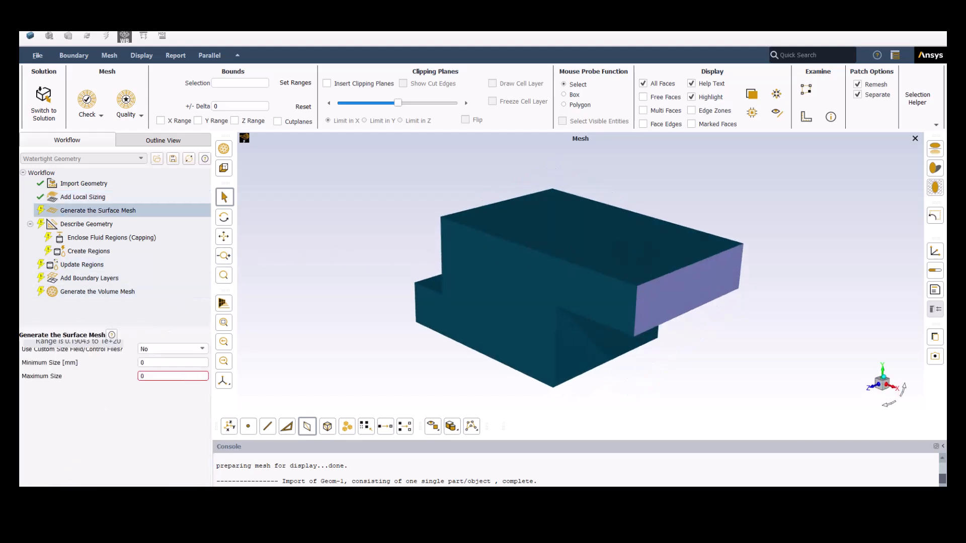
double_click(185, 345)
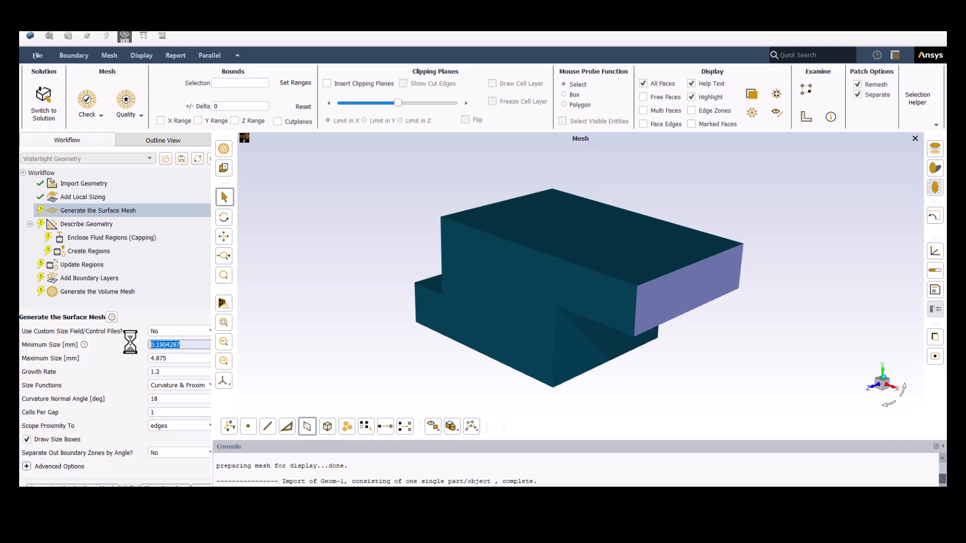
type("0.")
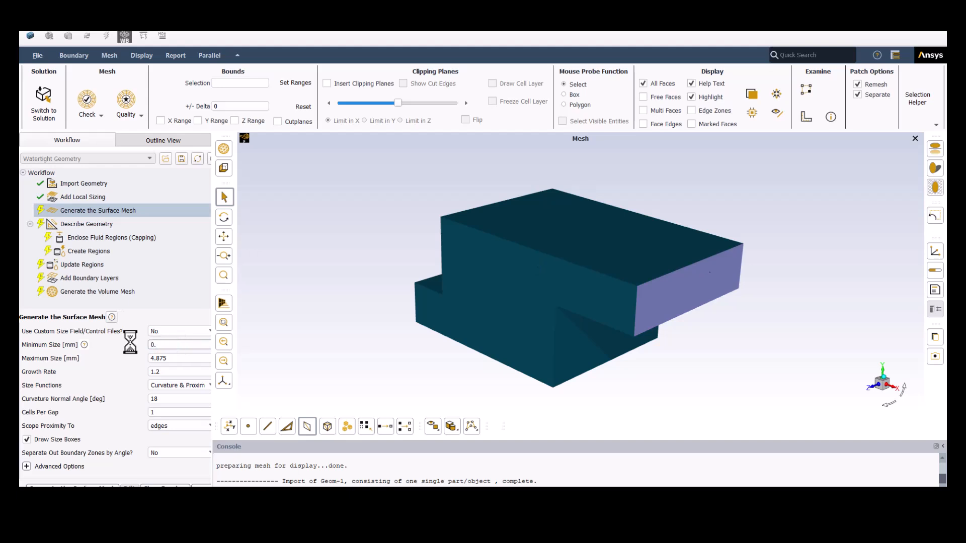
type("15")
double_click(166, 358)
type("4")
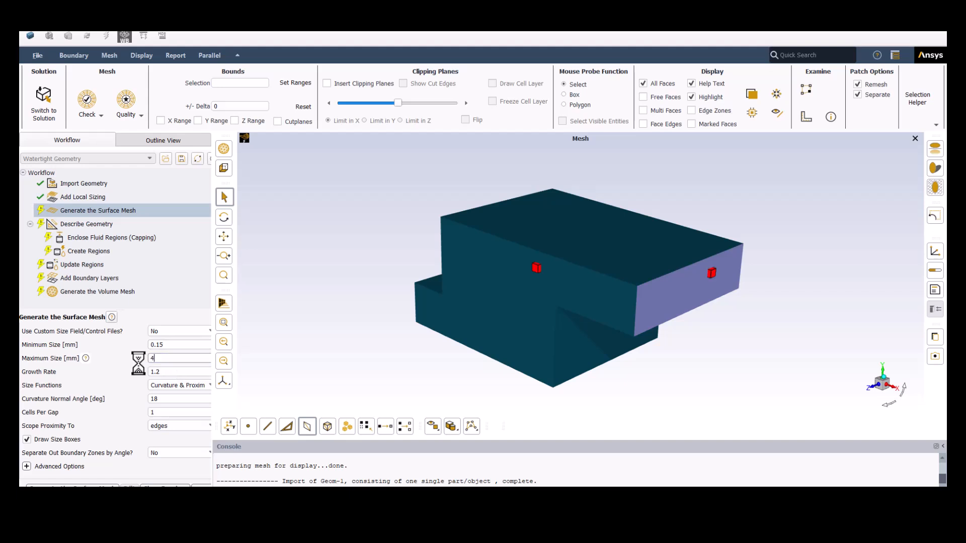
- Set the curvature normal angle to 15 degrees and generate the surface mesh
double_click(147, 399)
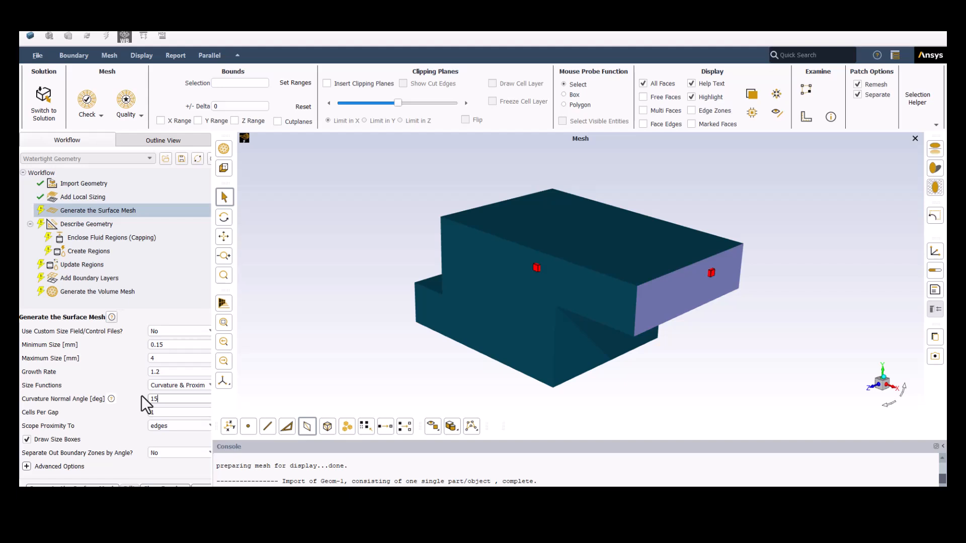
type("15")
double_click(150, 413)
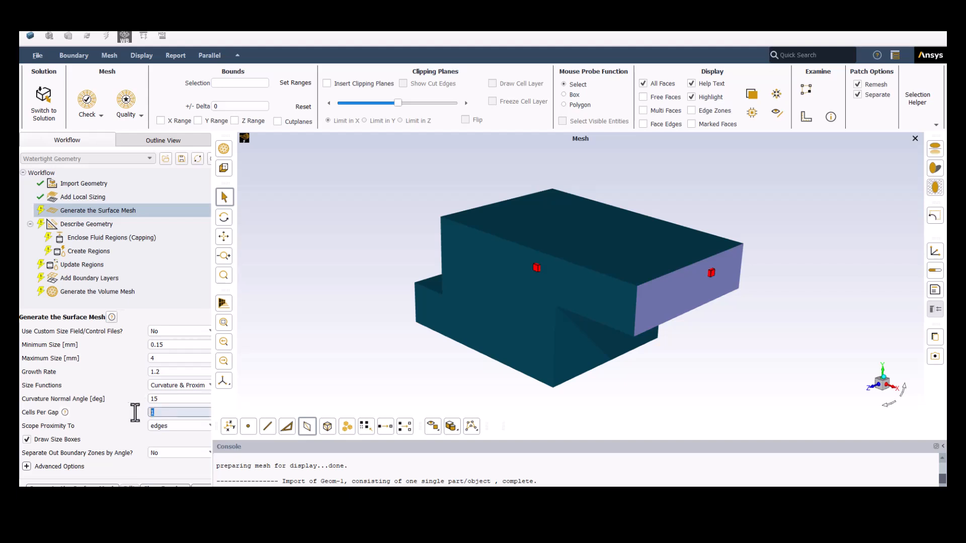
left_click(70, 487)
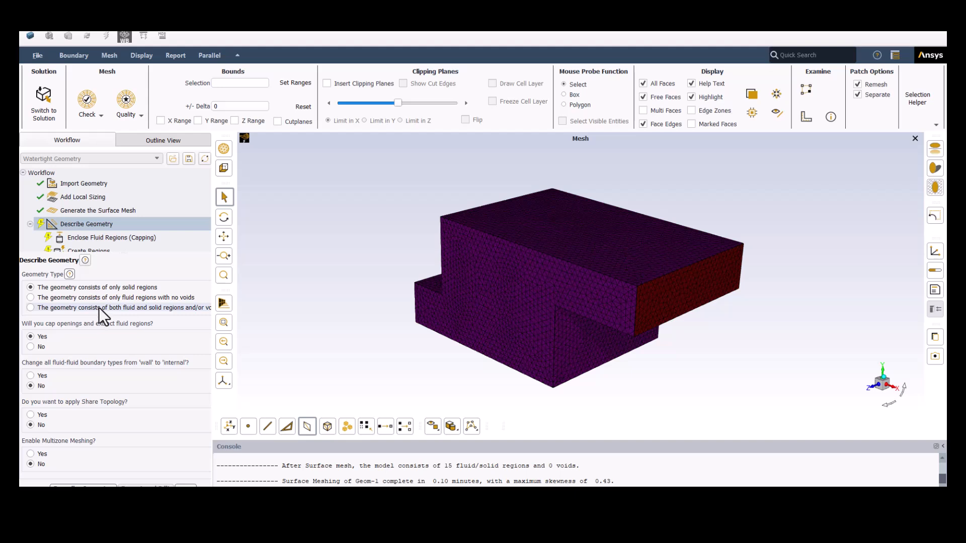
- Describe the geometry as consisting of both fluid and solid regions and/or voids, then update boundaries with inlet as velocity-inlet and outlet as pressure-outlet
left_click(153, 307)
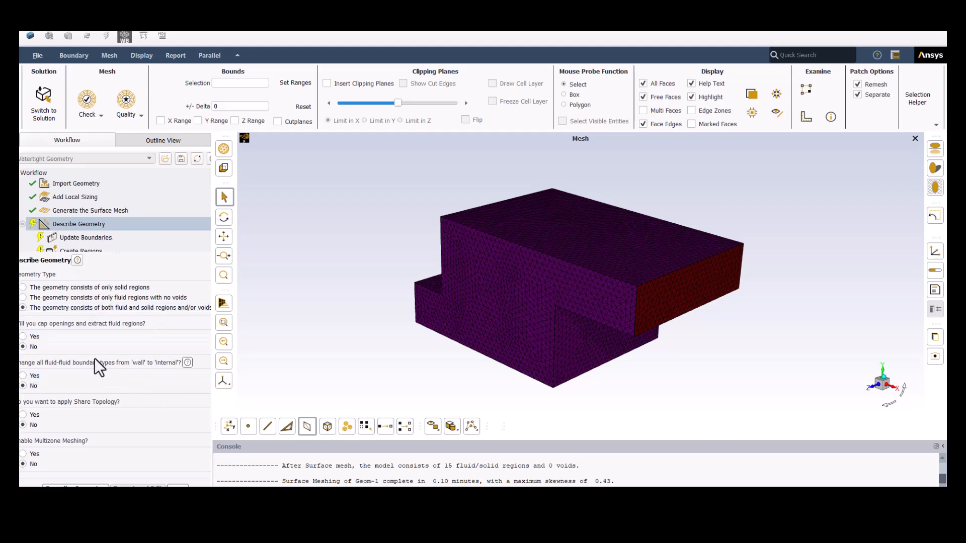
left_click(80, 487)
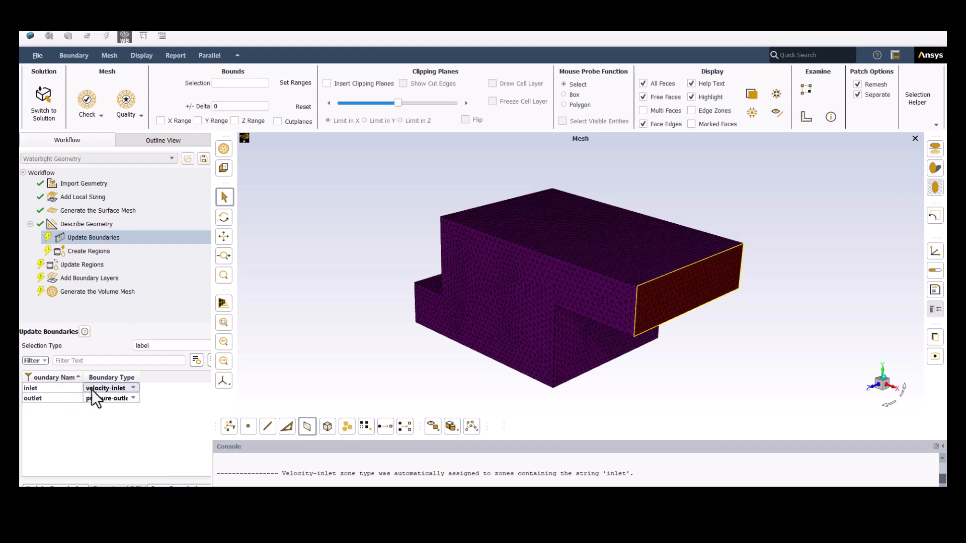
left_click(74, 391)
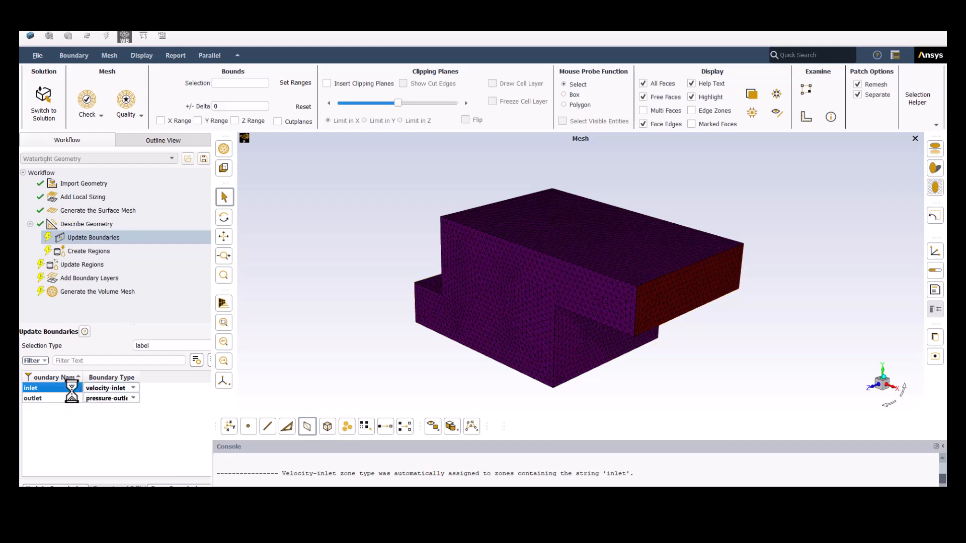
left_click(63, 486)
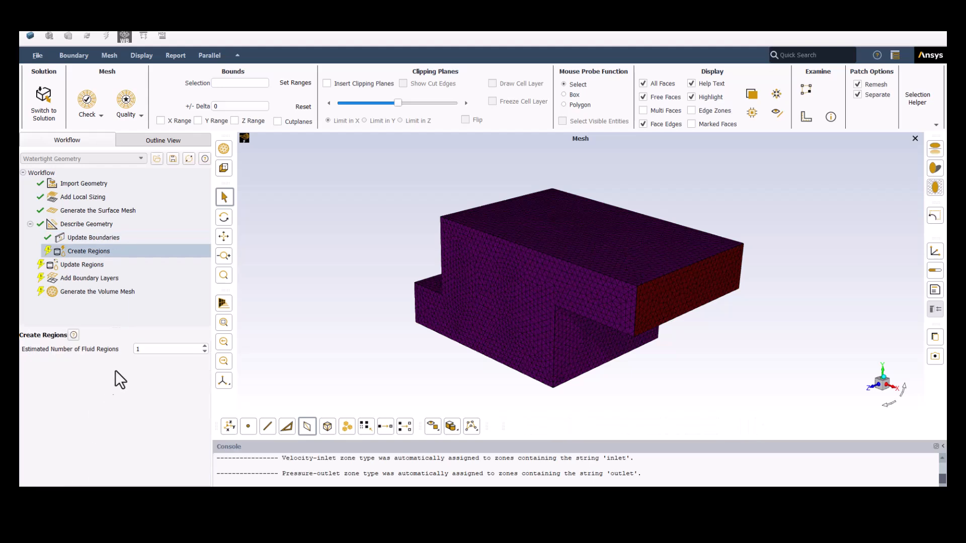
- Create the regions with 1 estimated fluid region, check the fluid region in the model and update the regions
left_click(84, 477)
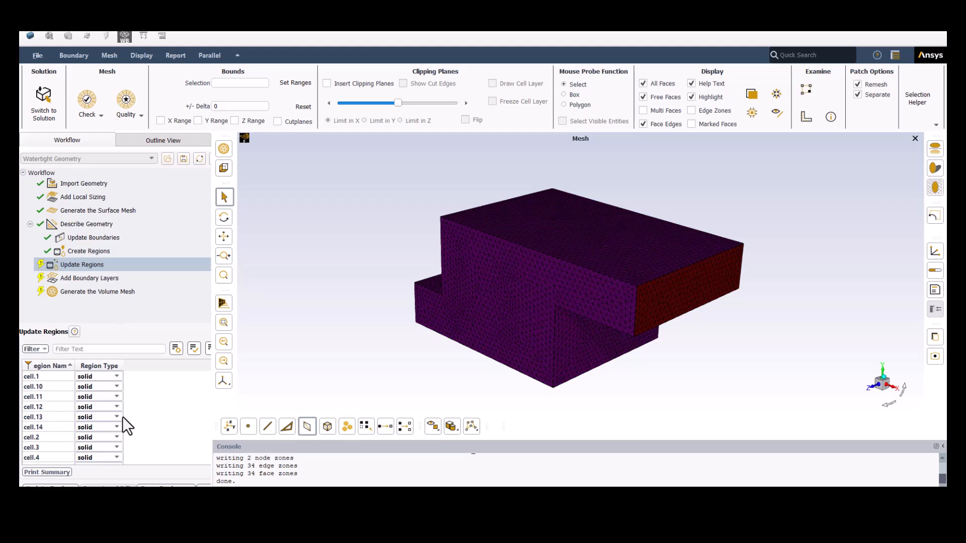
scroll(141, 425, "down", 2)
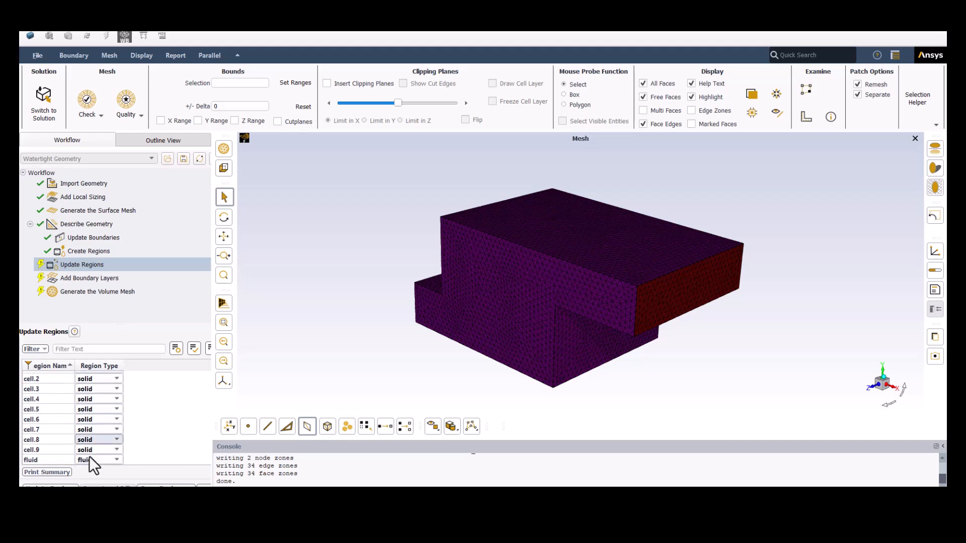
left_click(60, 460)
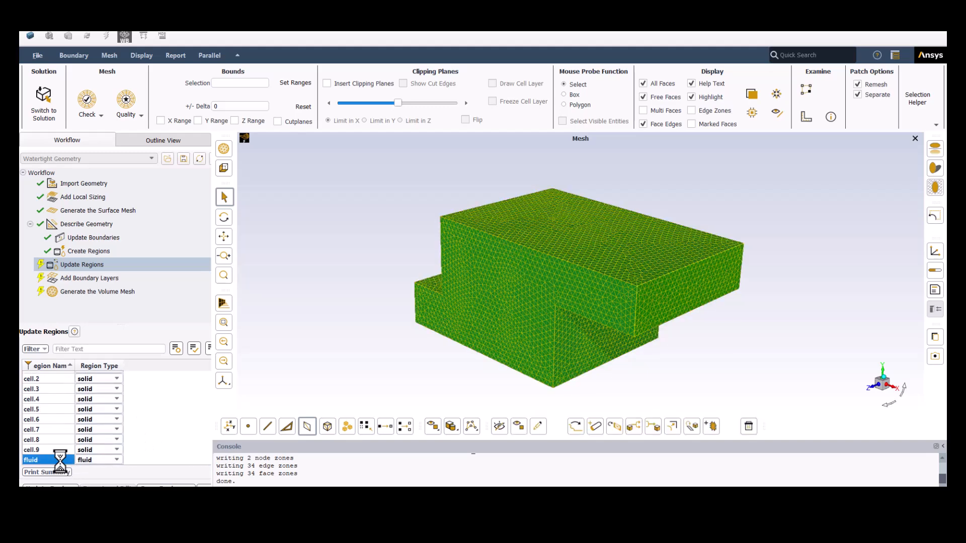
left_click(153, 423)
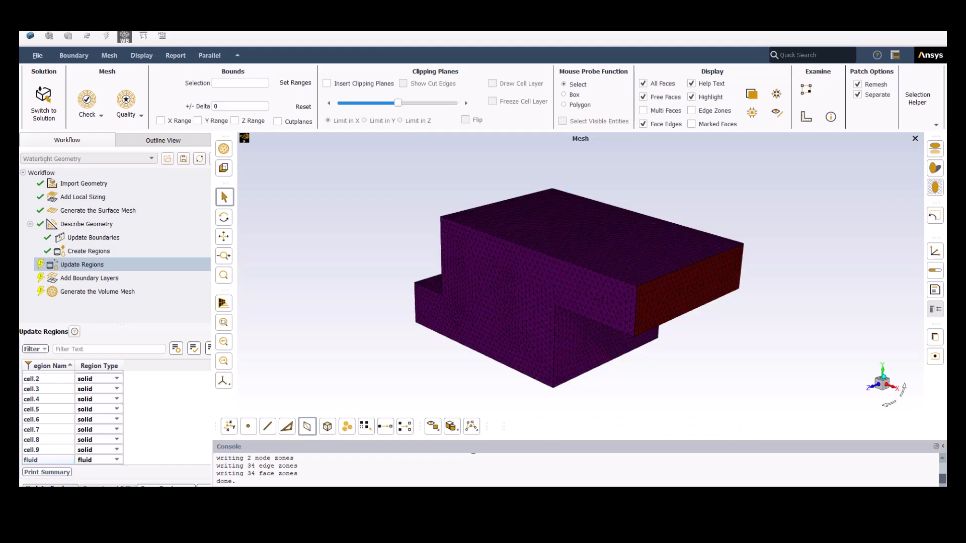
left_click(51, 484)
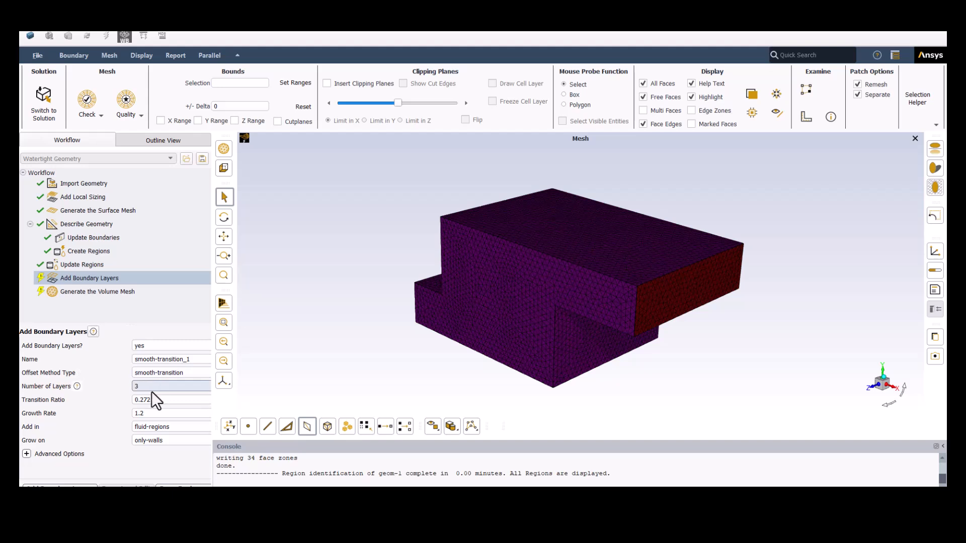
- Add smooth-transition boundary layers with 5 layers on the walls of the fluid regions
double_click(131, 387)
type("5")
left_click(59, 486)
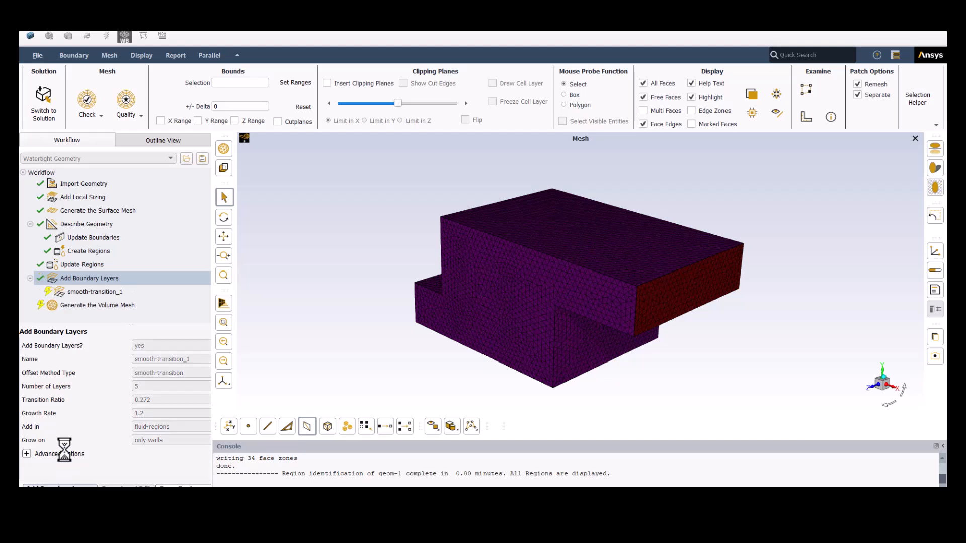
- Generate the volume mesh for the fluid and solid regions with the poly-hexcore fill
left_click(88, 306)
left_click(155, 358)
left_click(159, 376)
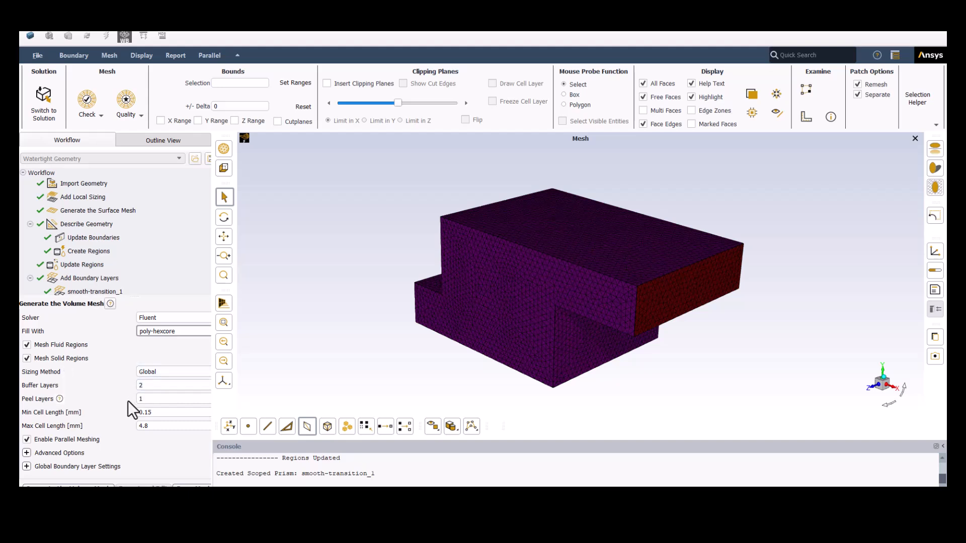
left_click(94, 484)
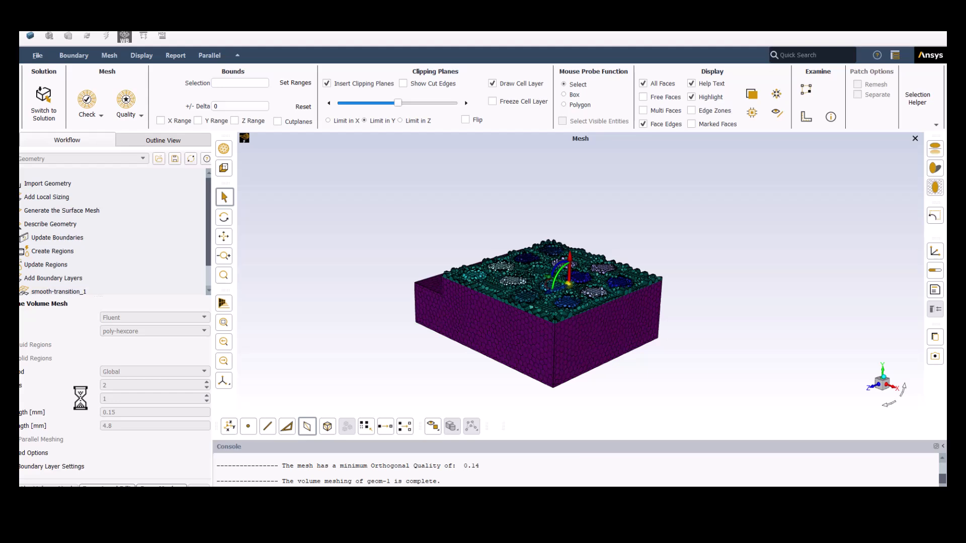
- Insert an Improve Volume Mesh task after the volume mesh generation and run it with a cell quality limit of 0.15
left_click(882, 367)
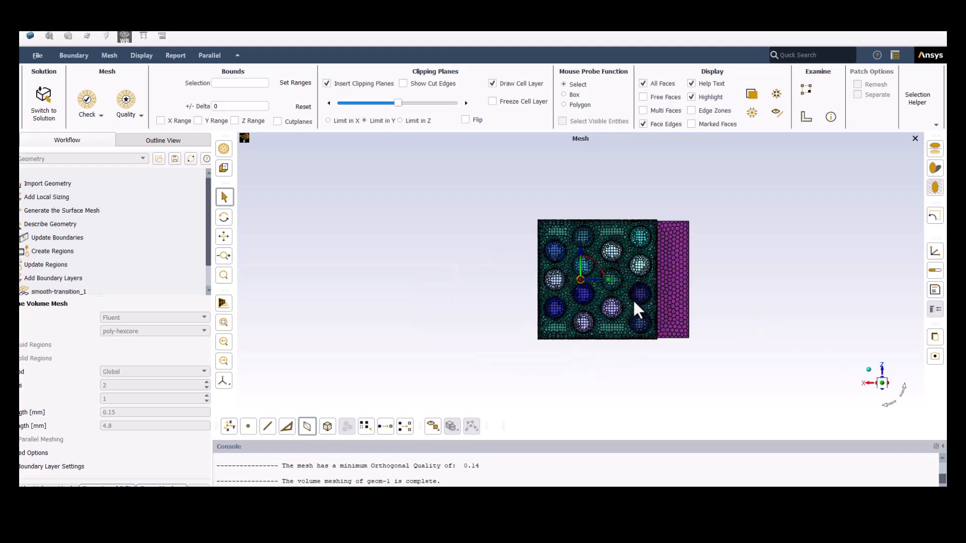
scroll(633, 300, "up", 5)
scroll(645, 340, "up", 2)
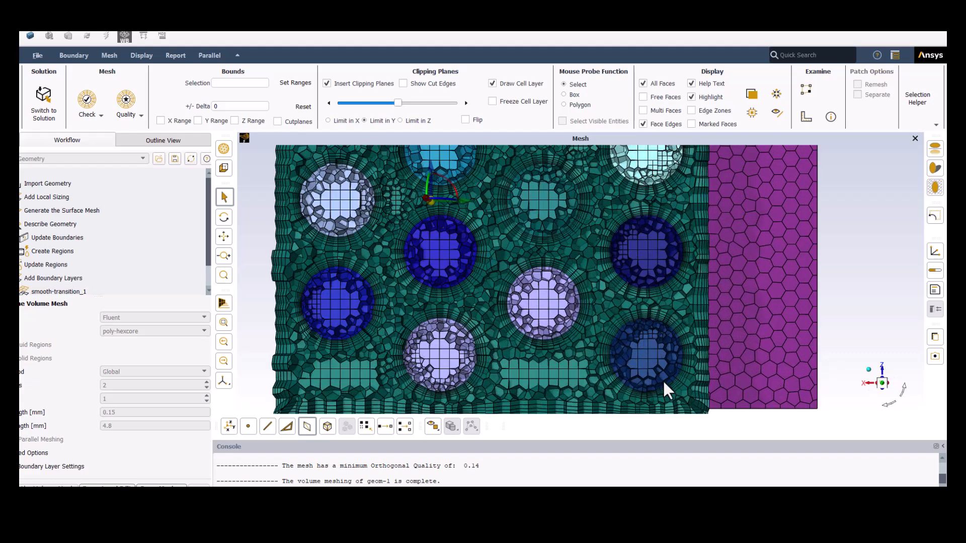
scroll(664, 387, "up", 4)
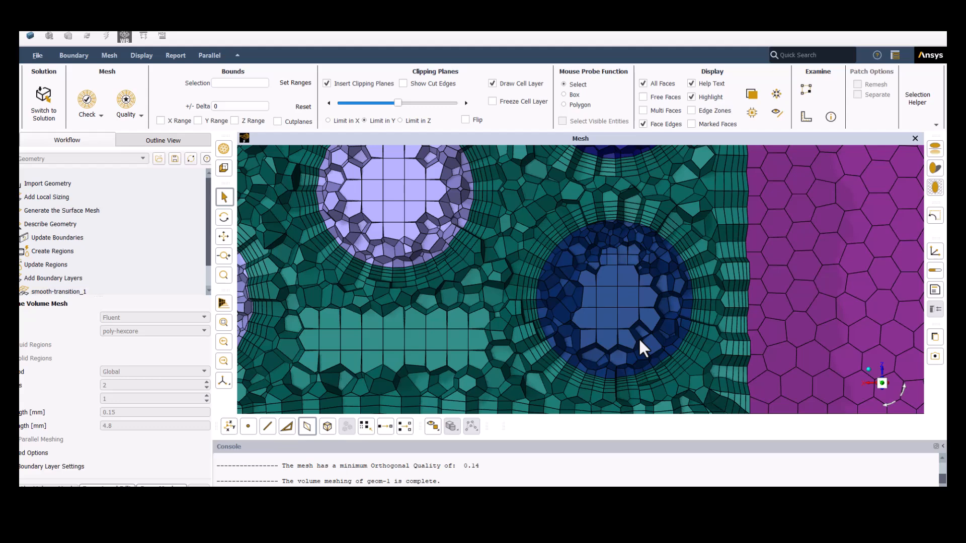
scroll(639, 337, "down", 10)
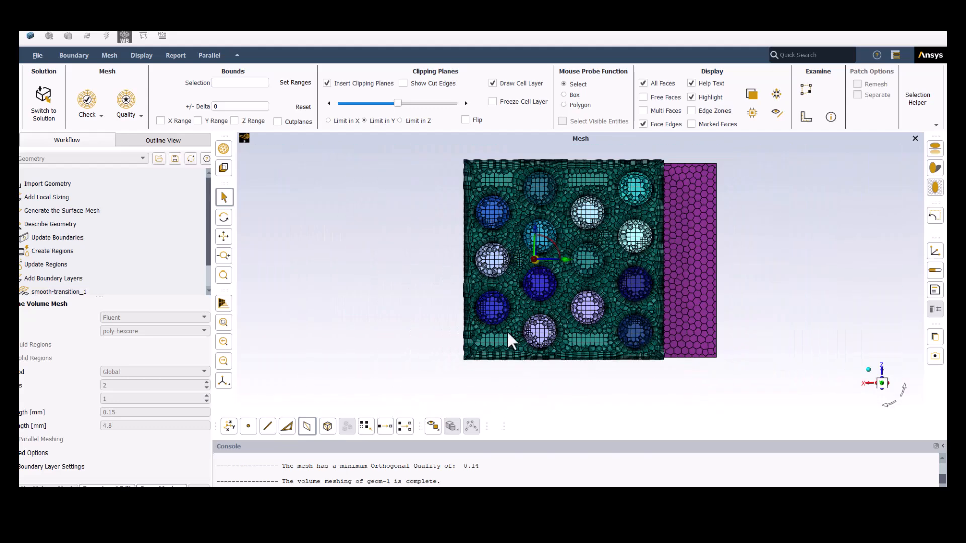
scroll(91, 279, "down", 2)
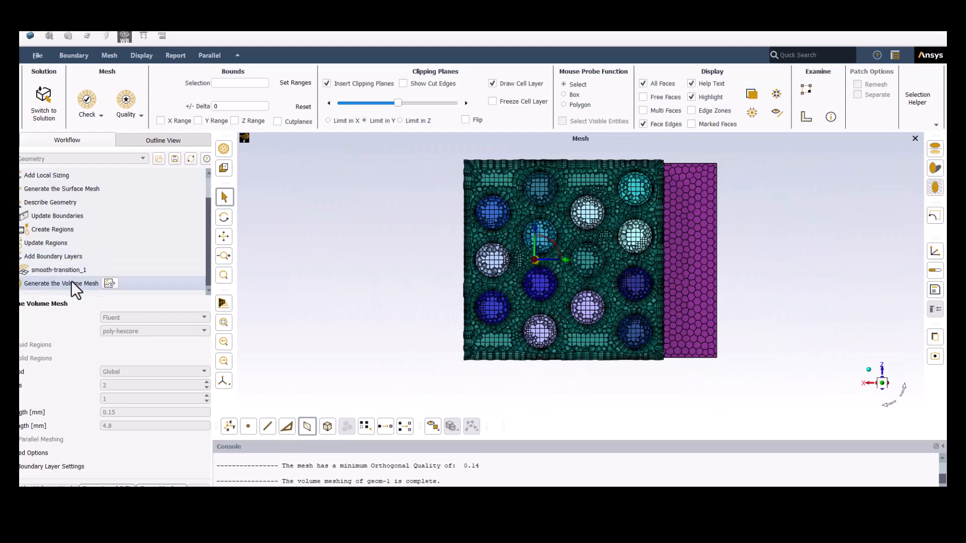
right_click(74, 285)
mouse_move(96, 293)
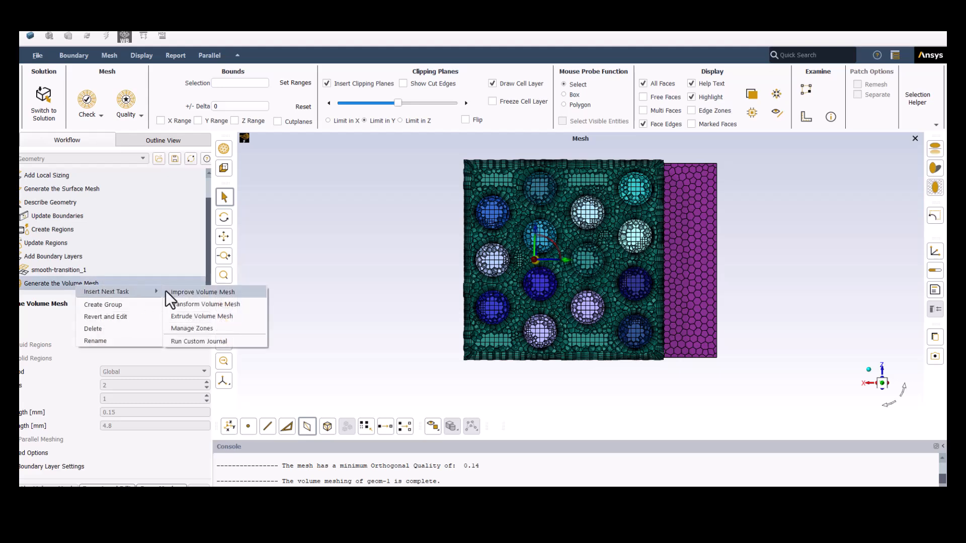
left_click(186, 292)
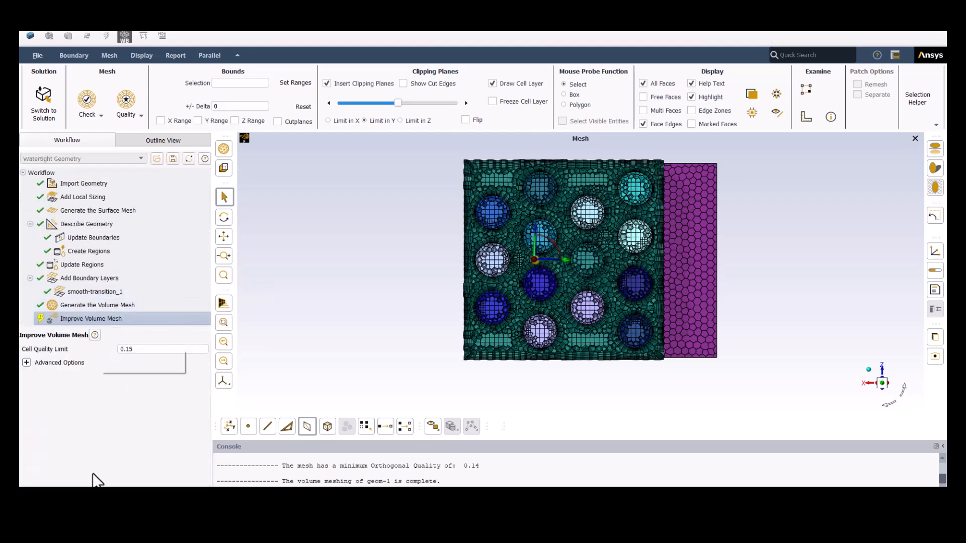
left_click(94, 486)
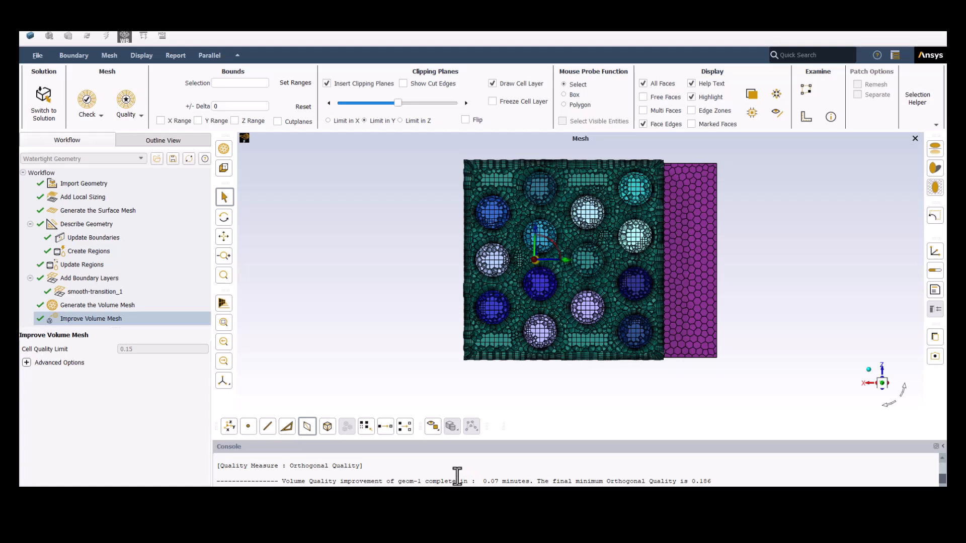
- Quit Fluent Meshing and, in the Fluent solution session, turn off the reflections and shadows in the model display
left_click(936, 24)
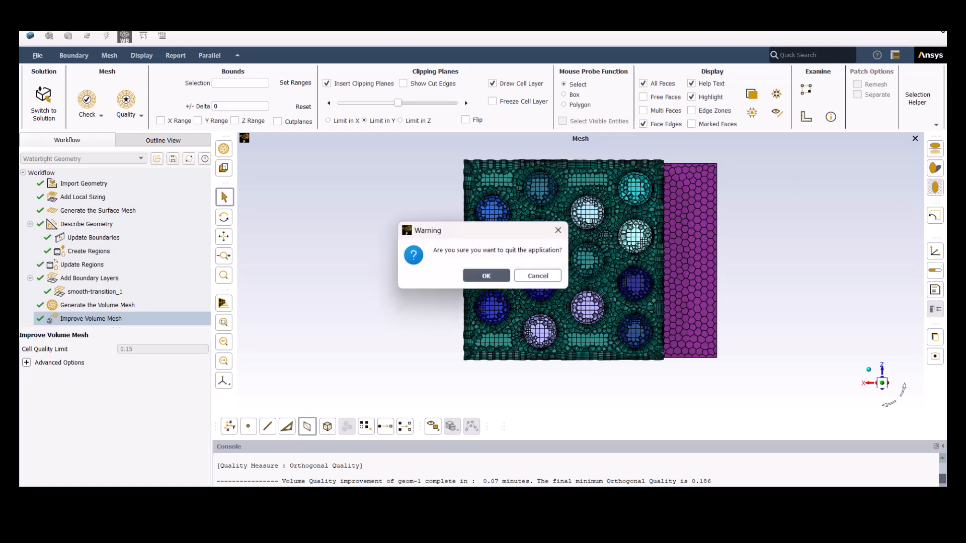
left_click(485, 276)
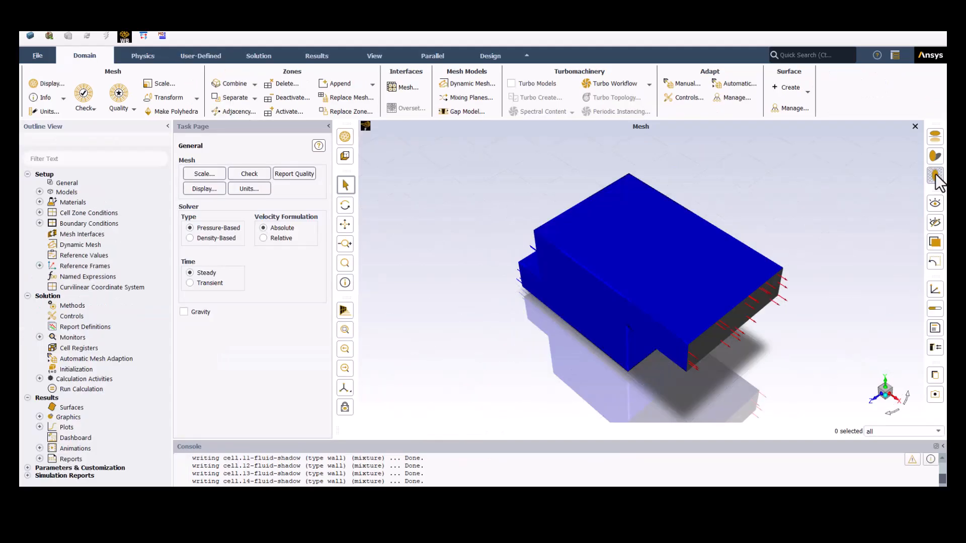
left_click(936, 137)
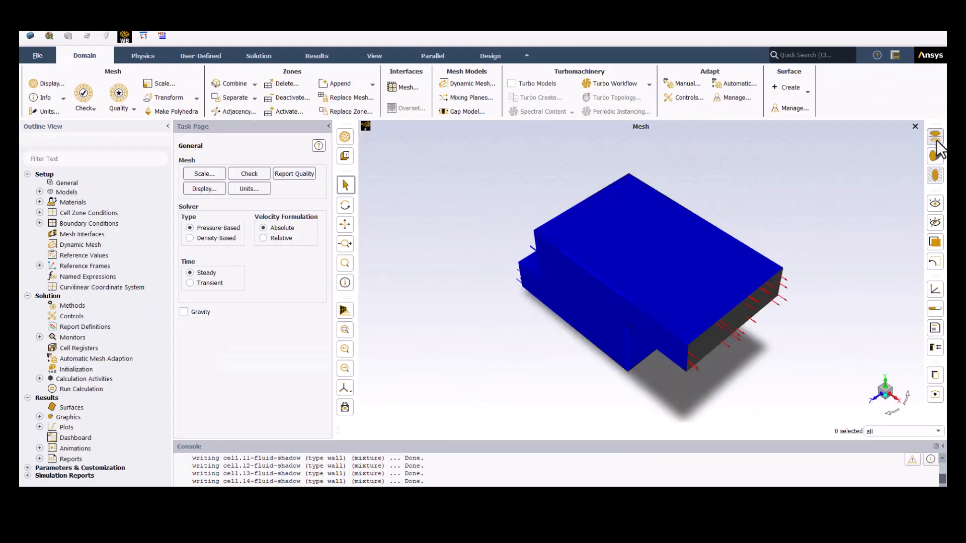
left_click(936, 157)
left_click(914, 184)
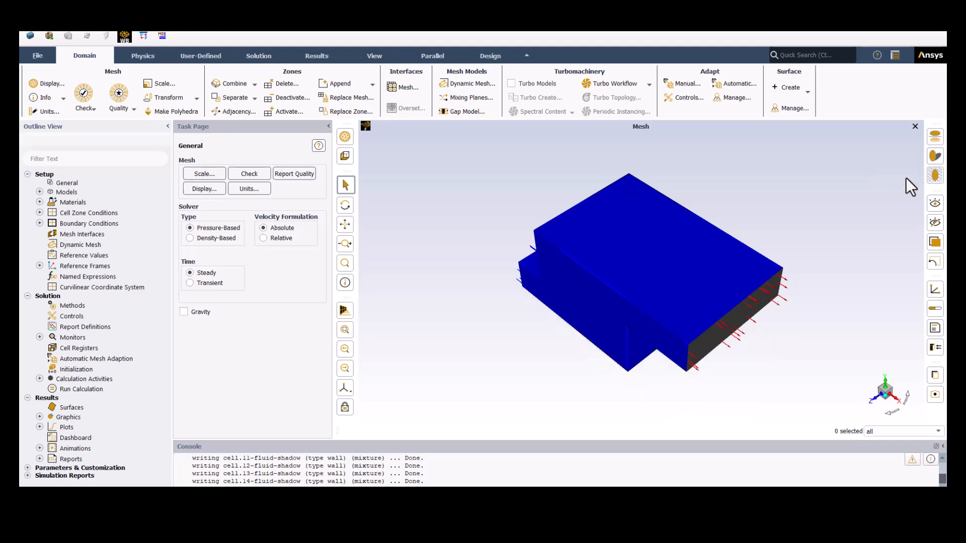
- Enable gravity with a Y acceleration of -9.81 m/s²
left_click(194, 312)
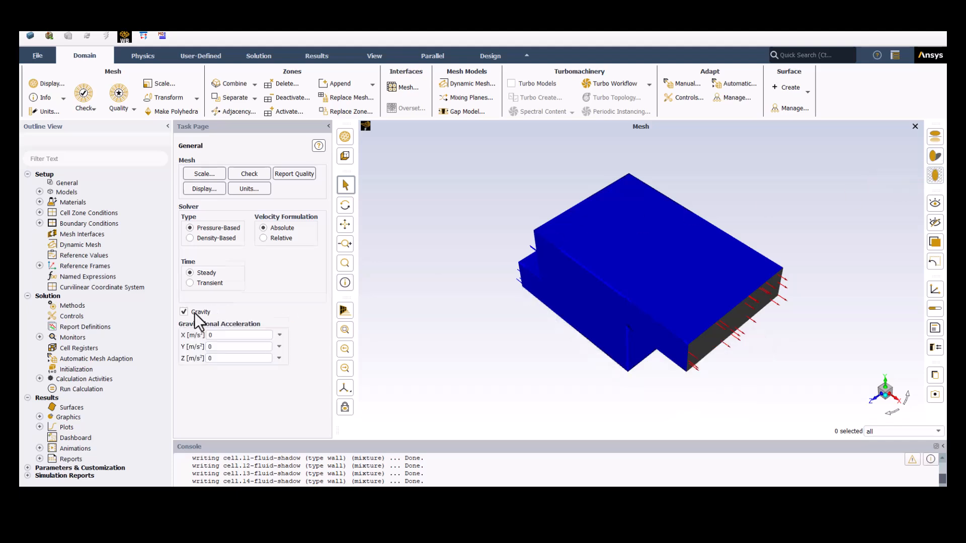
double_click(223, 355)
type("-9.81")
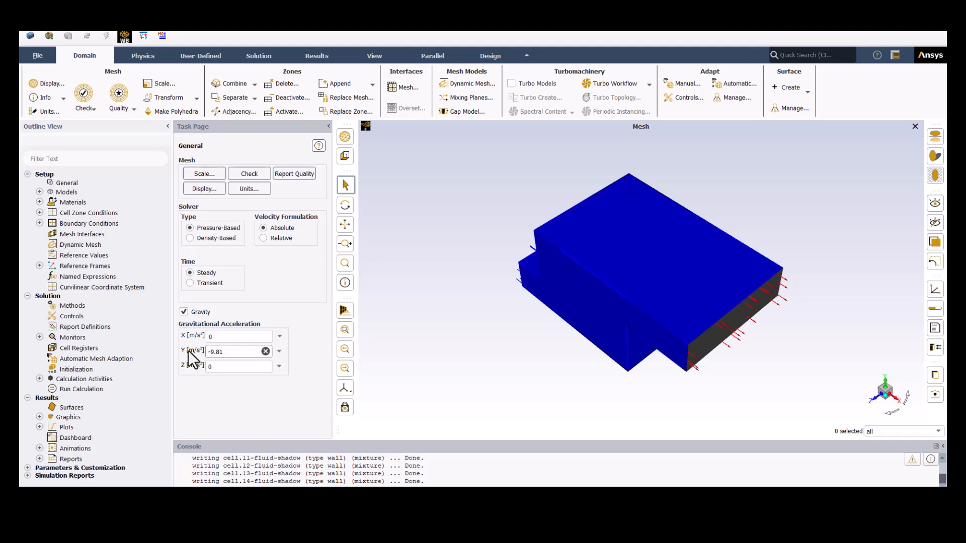
left_click(230, 400)
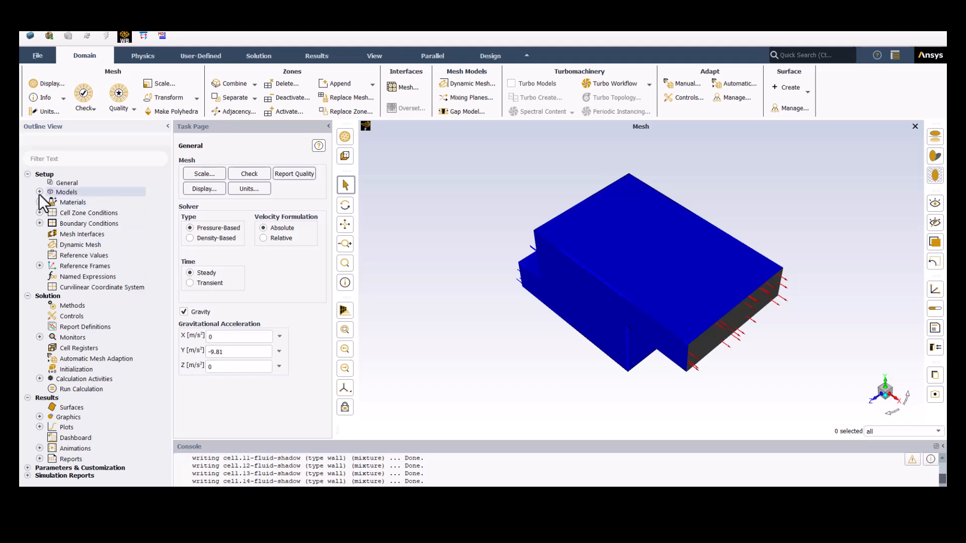
- Enable the energy equation in the physics models
left_click(67, 183)
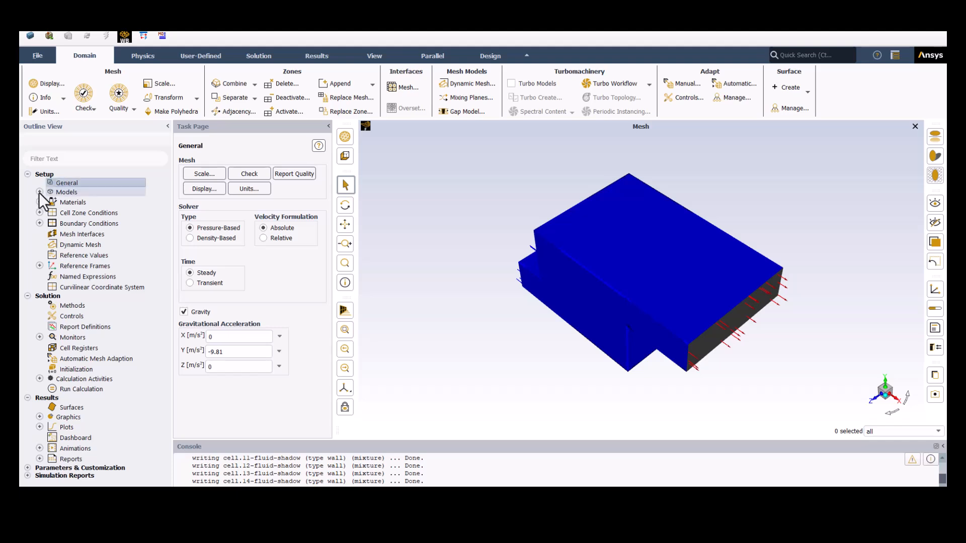
left_click(40, 193)
double_click(83, 212)
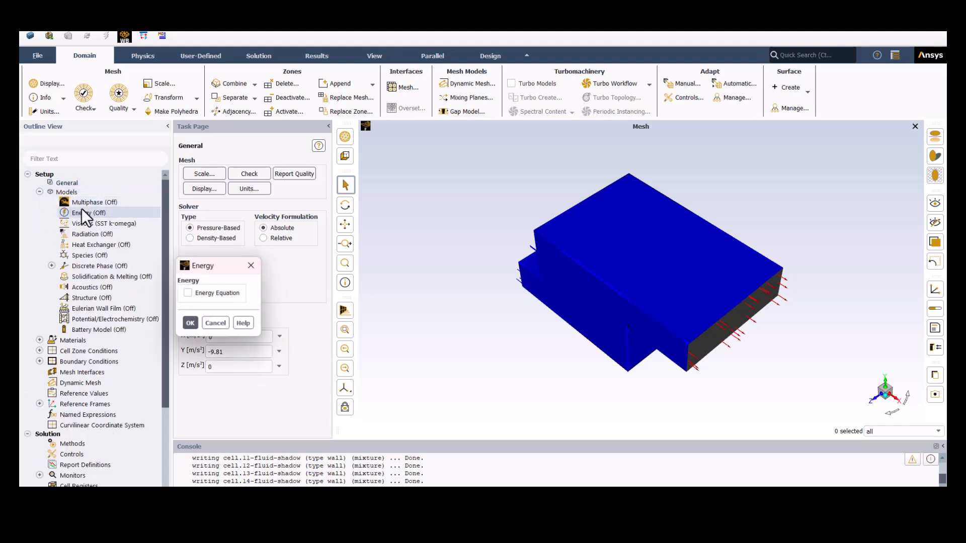
left_click(200, 293)
left_click(190, 323)
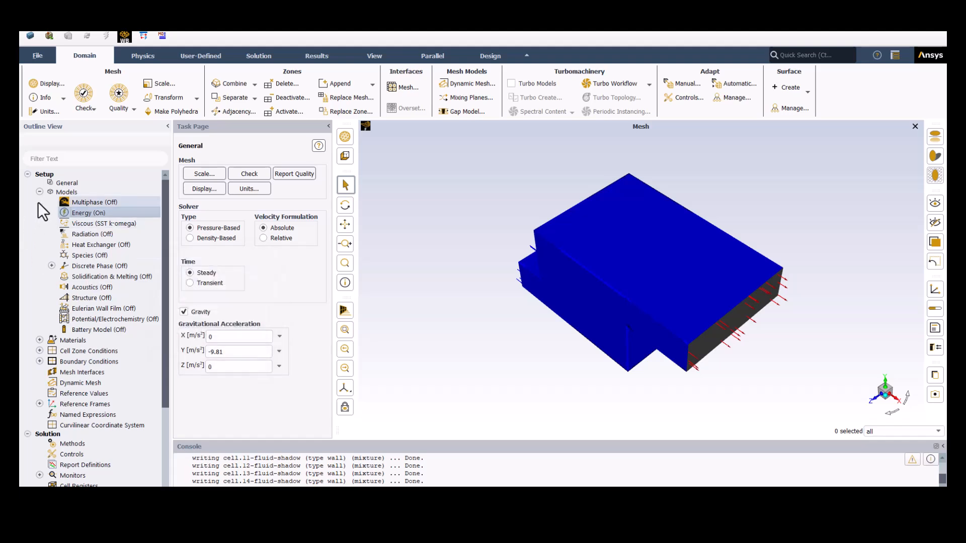
- Set the viscous model to Realizable k-epsilon with Enhanced Wall Treatment
left_click(92, 222)
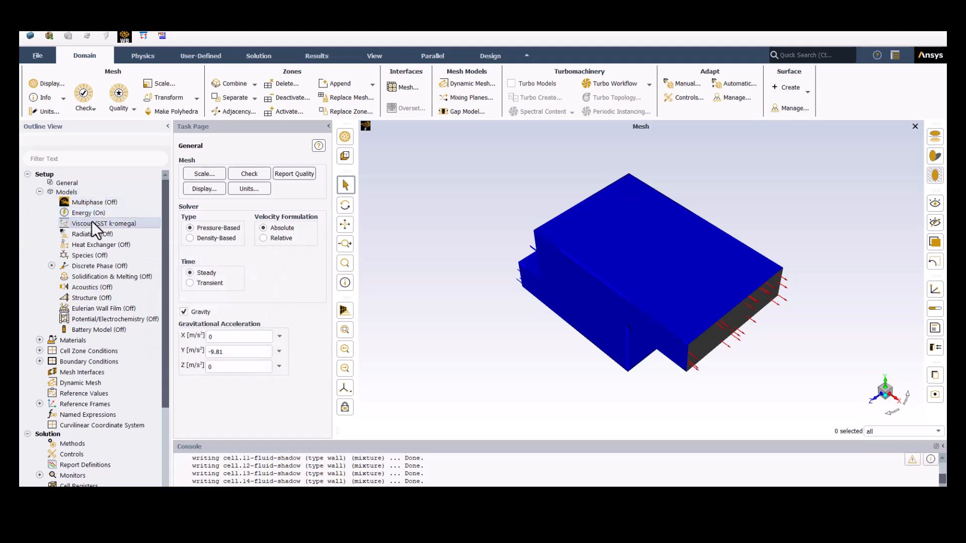
double_click(92, 223)
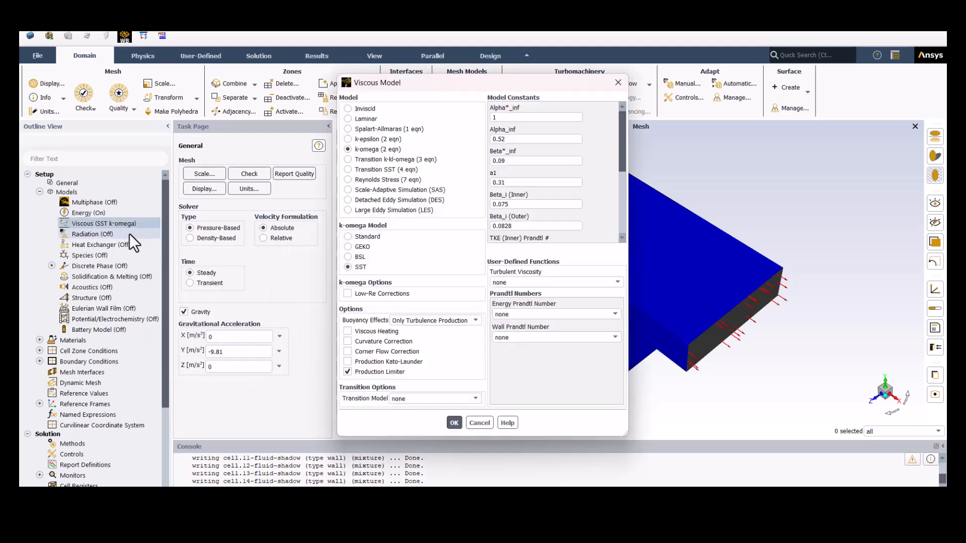
left_click(378, 143)
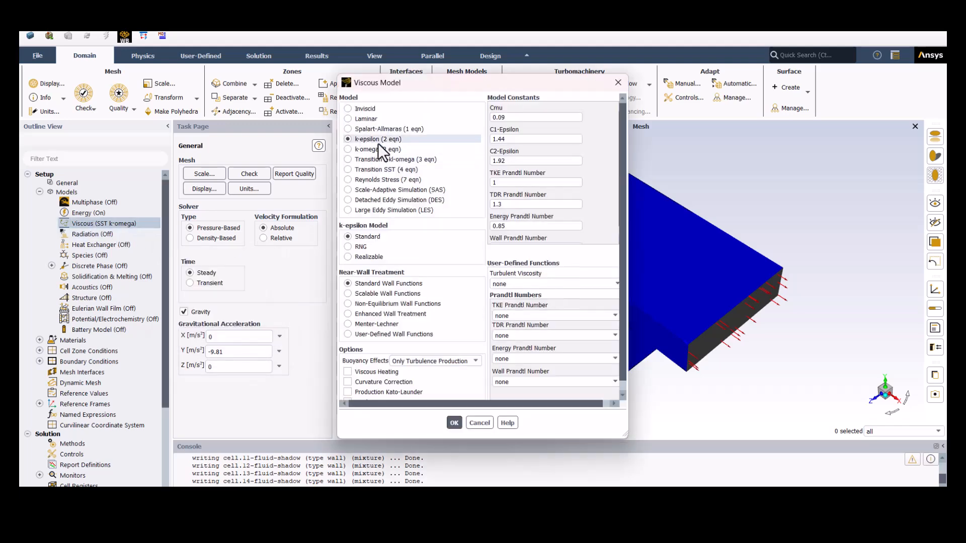
left_click(387, 255)
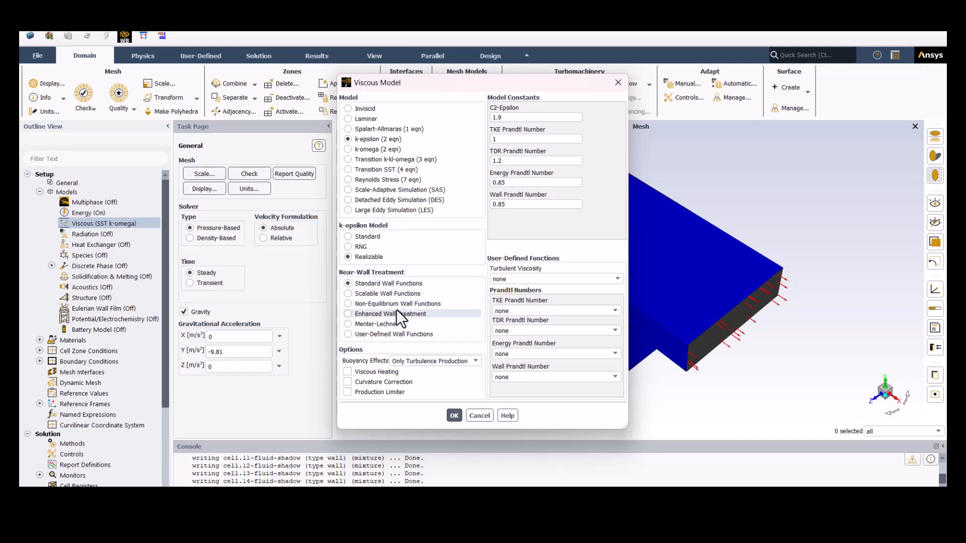
left_click(394, 313)
left_click(455, 450)
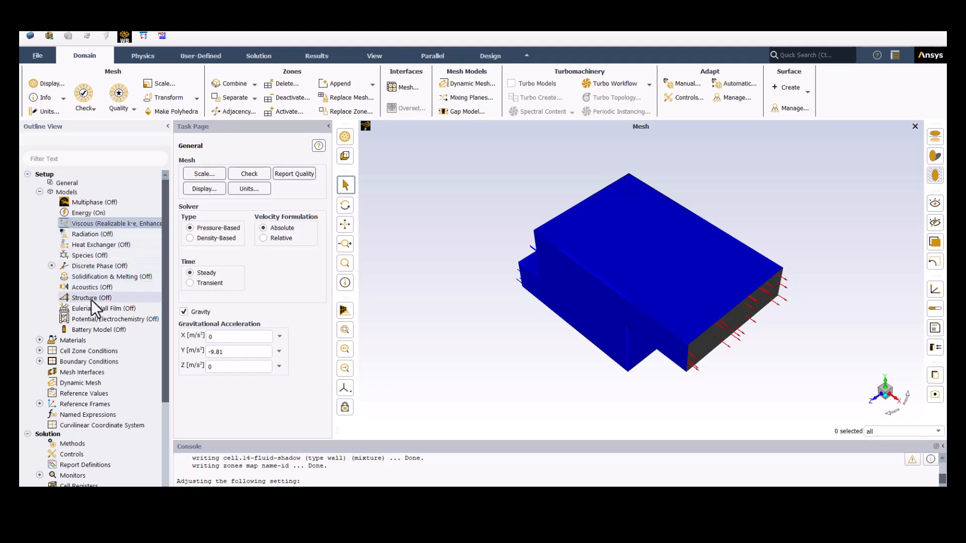
- Review the fluid and solid materials defined for the case
left_click(39, 191)
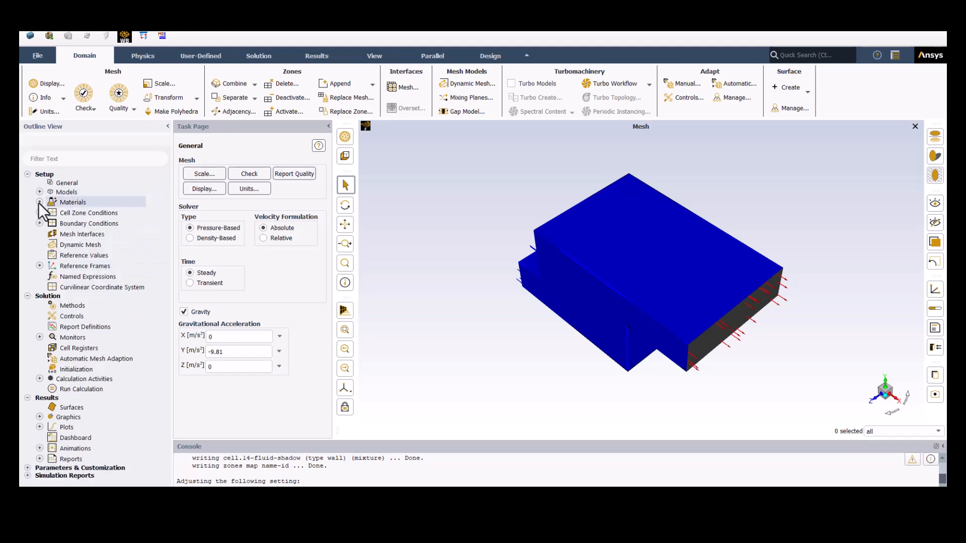
left_click(39, 202)
left_click(51, 212)
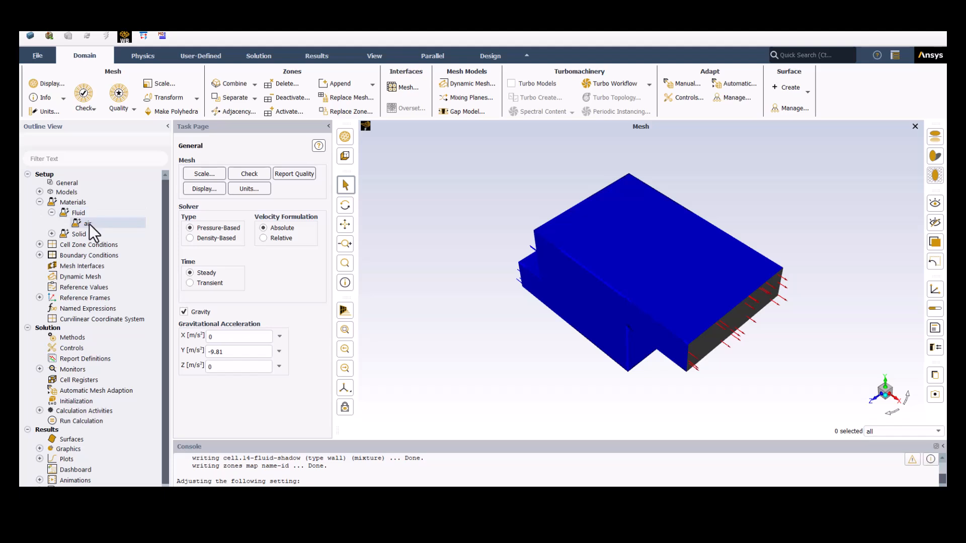
left_click(51, 234)
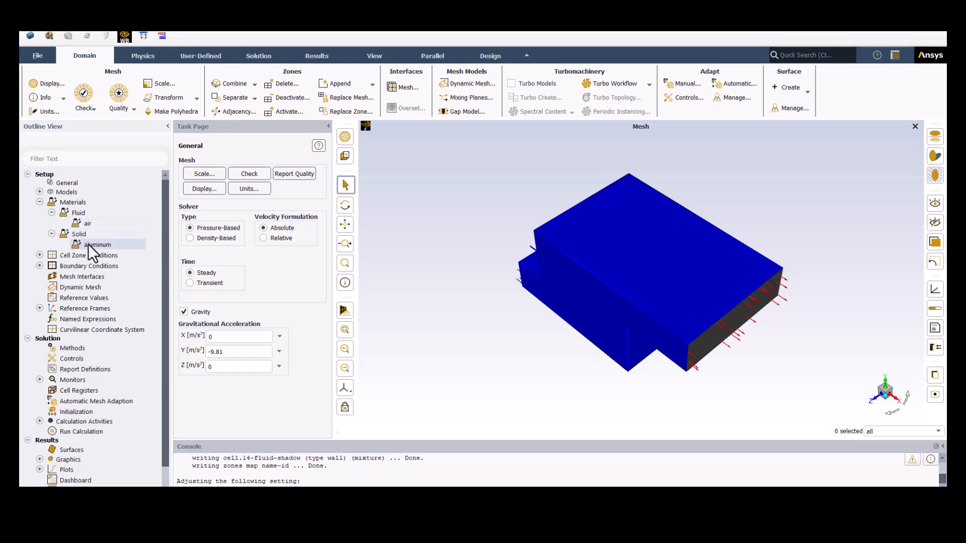
left_click(39, 202)
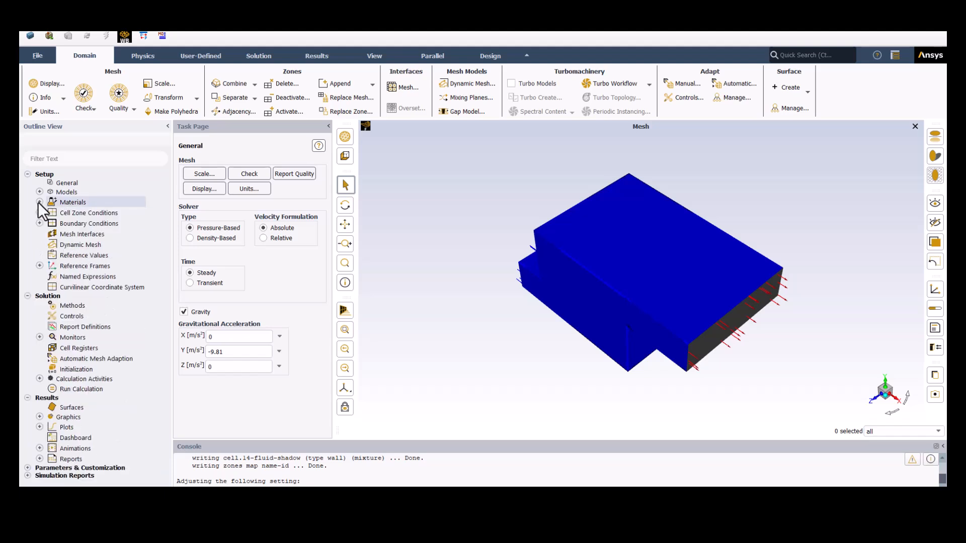
- Apply air as the material of the fluid cell zone
left_click(39, 212)
left_click(51, 222)
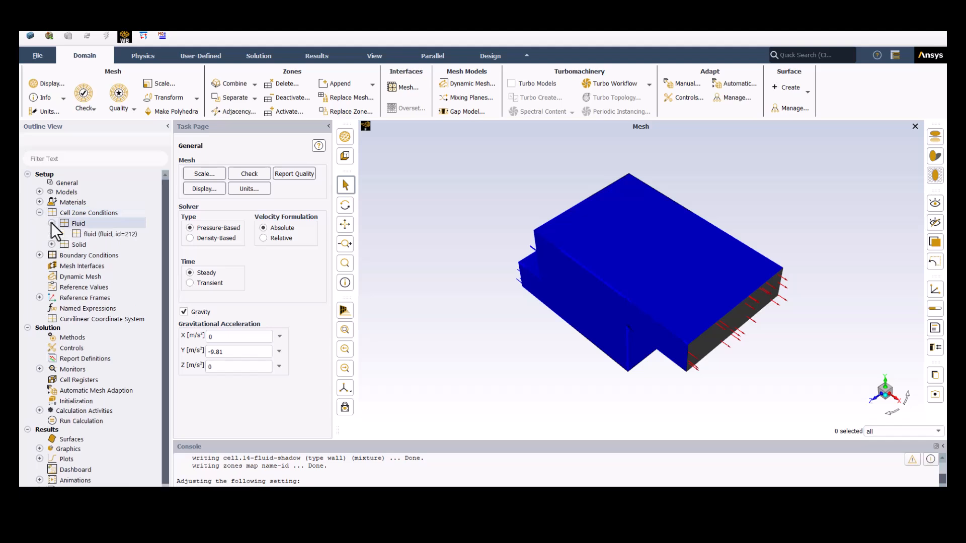
double_click(100, 235)
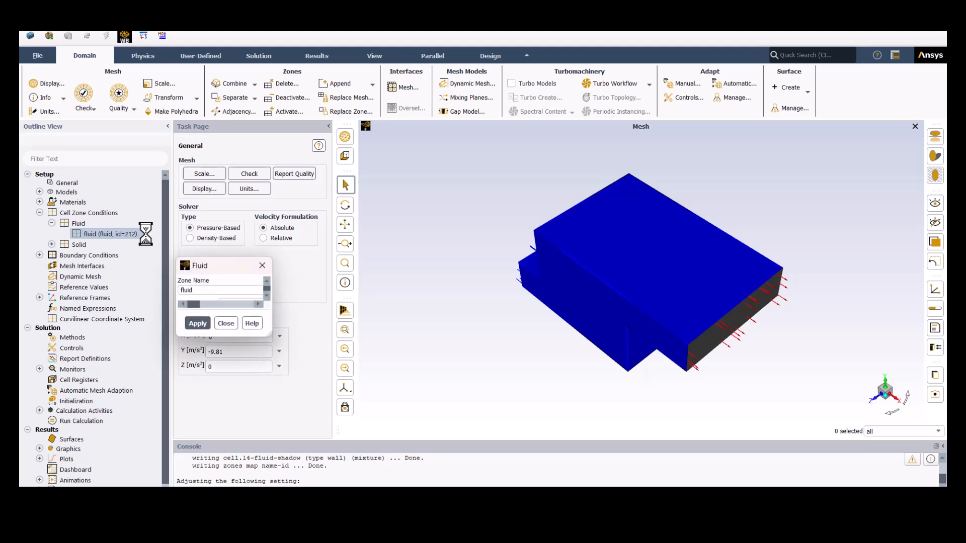
left_click(377, 450)
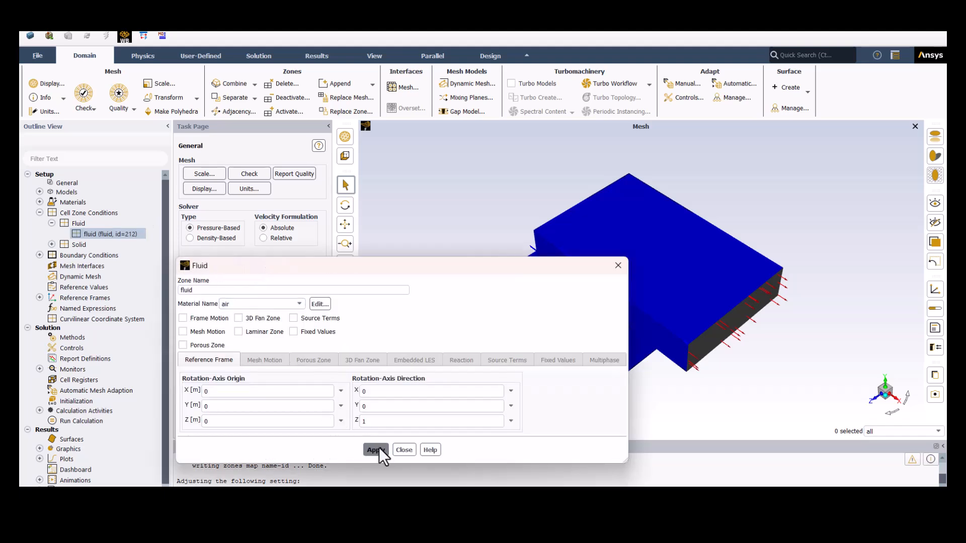
left_click(405, 451)
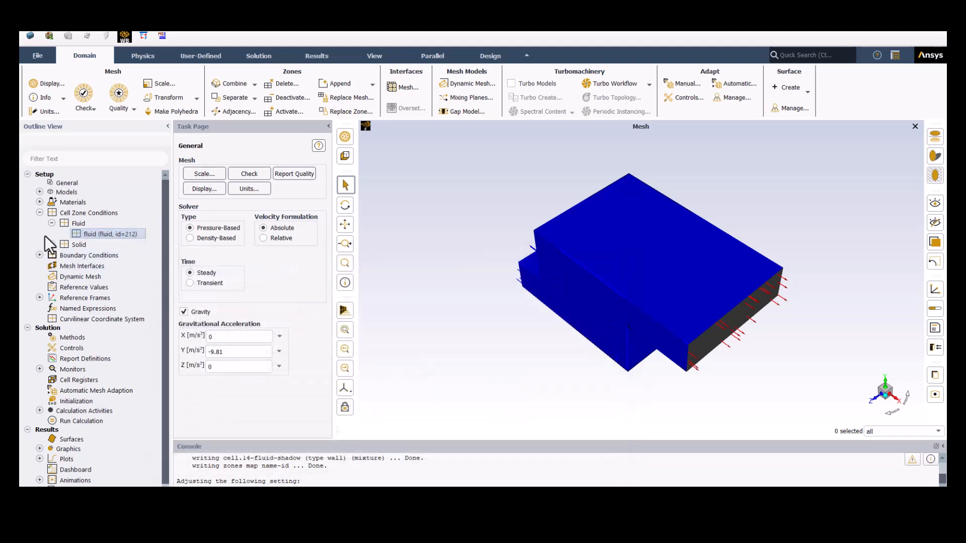
- Apply aluminum as the material of the solid cell zone cell.1
left_click(50, 223)
left_click(52, 233)
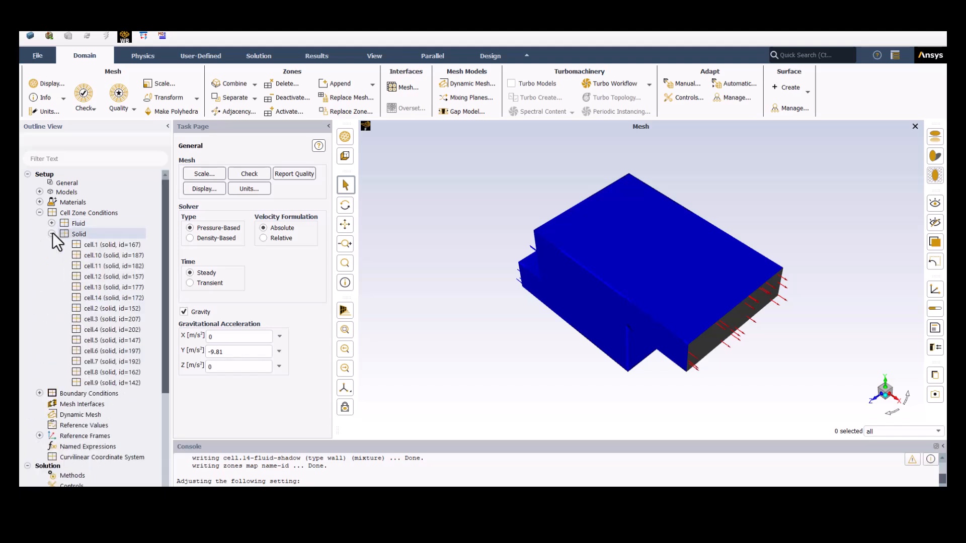
double_click(111, 245)
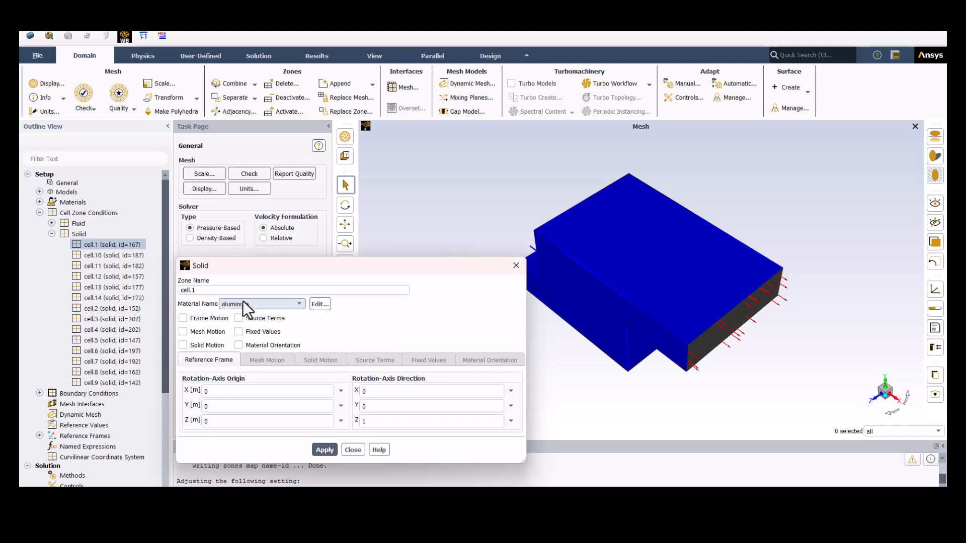
left_click(325, 450)
left_click(351, 450)
left_click(51, 234)
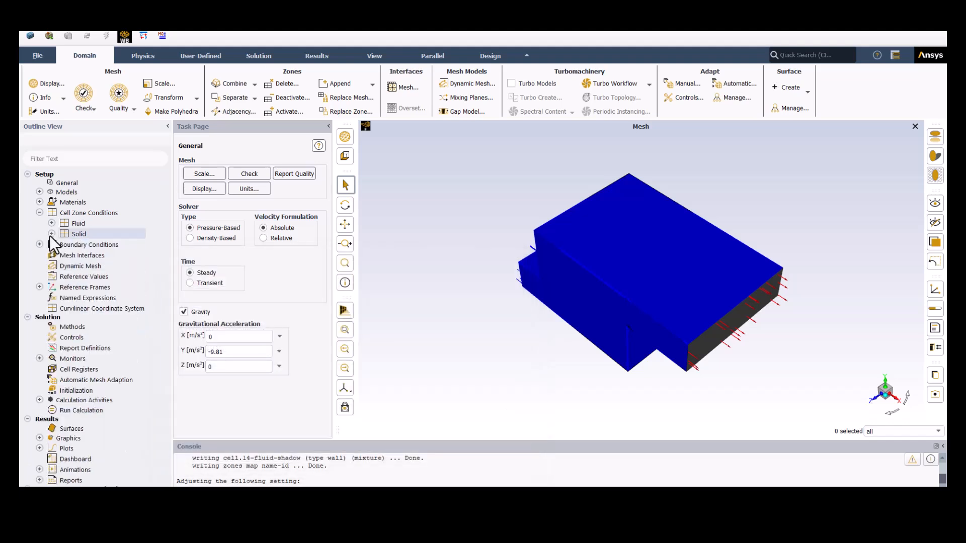
- Set the inlet's velocity magnitude to 1 m/s, normal to the boundary
left_click(39, 245)
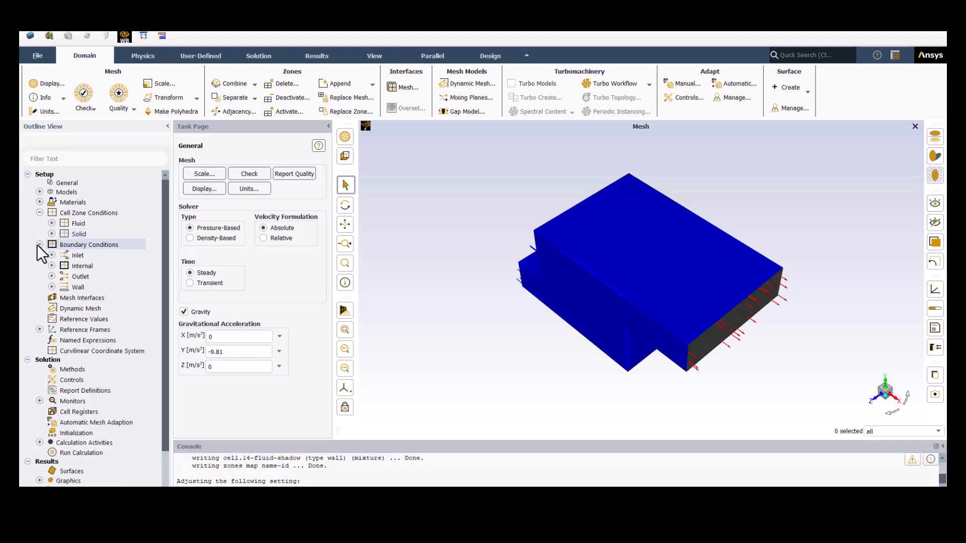
left_click(52, 255)
left_click(119, 266)
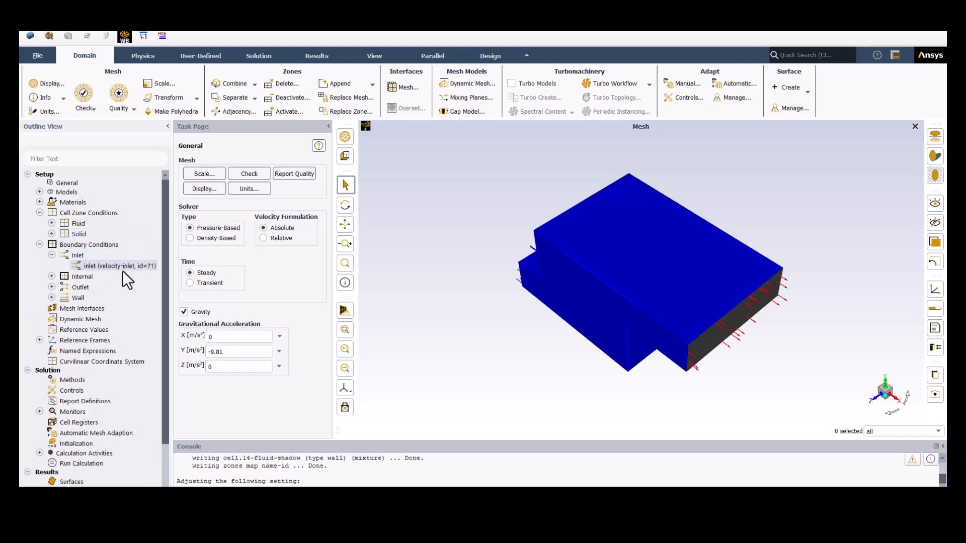
double_click(122, 270)
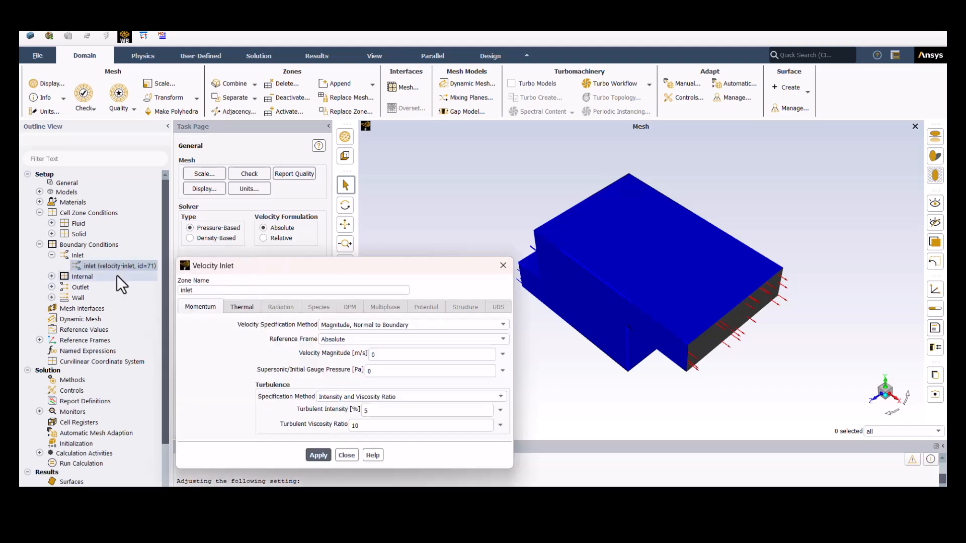
double_click(380, 356)
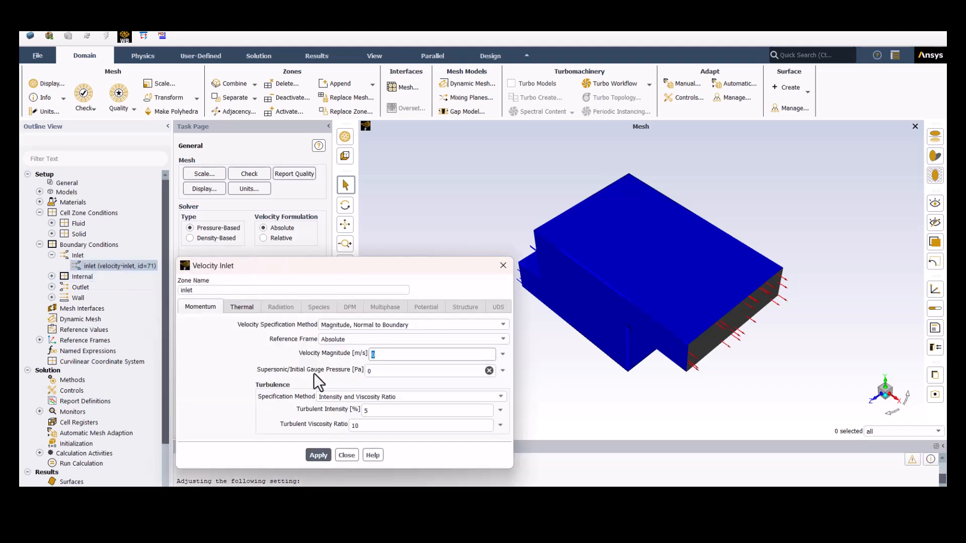
type("1")
left_click(324, 455)
- Change the temperature unit to Celsius while the inlet's thermal settings are open
left_click(242, 306)
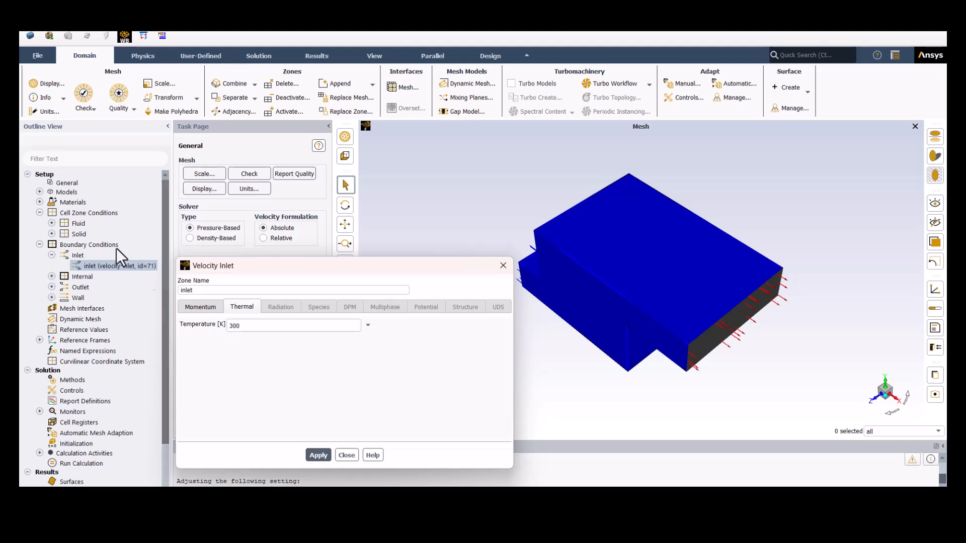
left_click(46, 111)
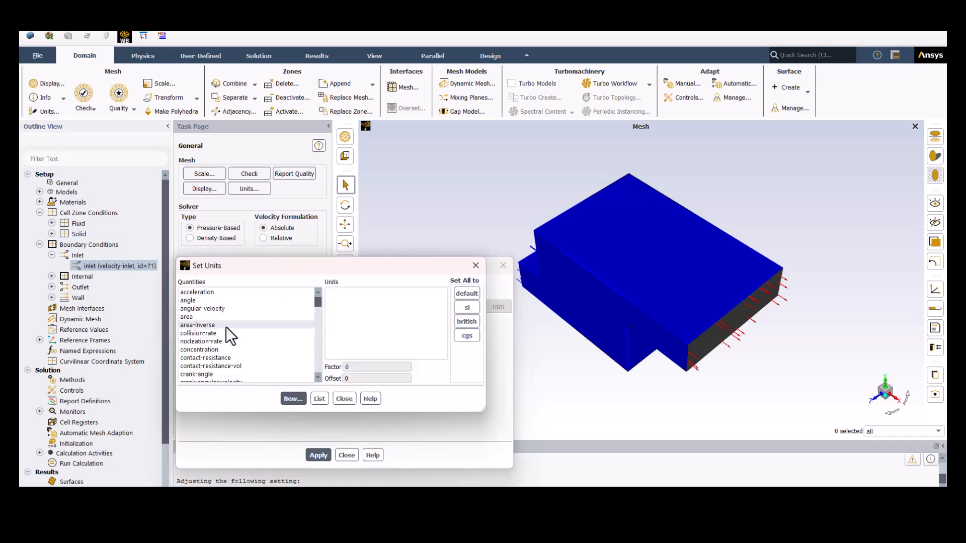
left_click(225, 326)
key("t")
left_click(202, 376)
left_click(344, 301)
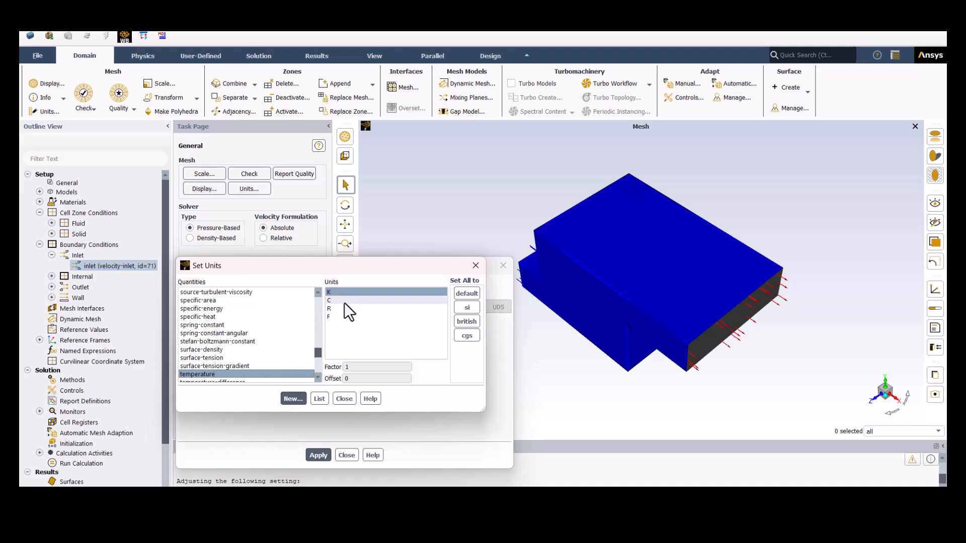
left_click(345, 398)
- Set the inlet temperature to 20 °C and apply it
left_click_drag(267, 325, 226, 325)
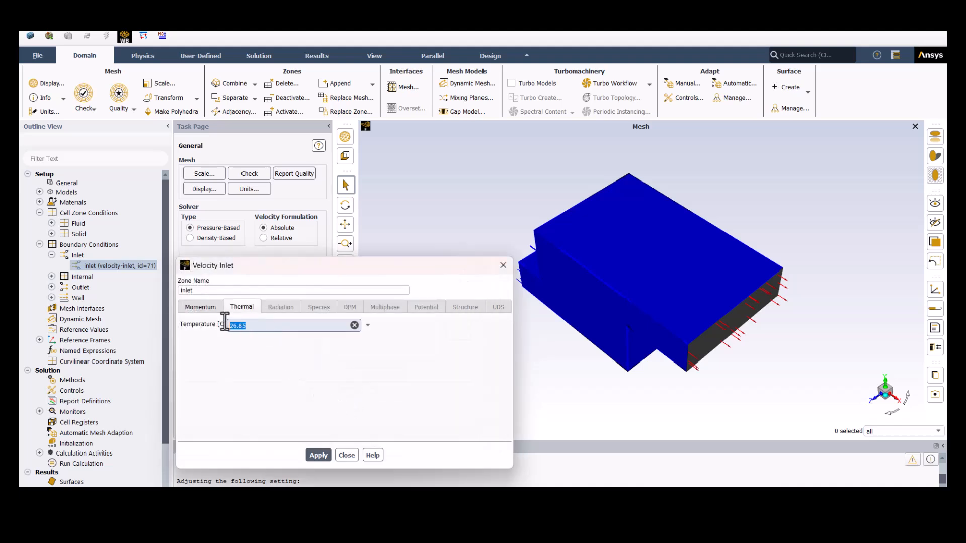
type("20")
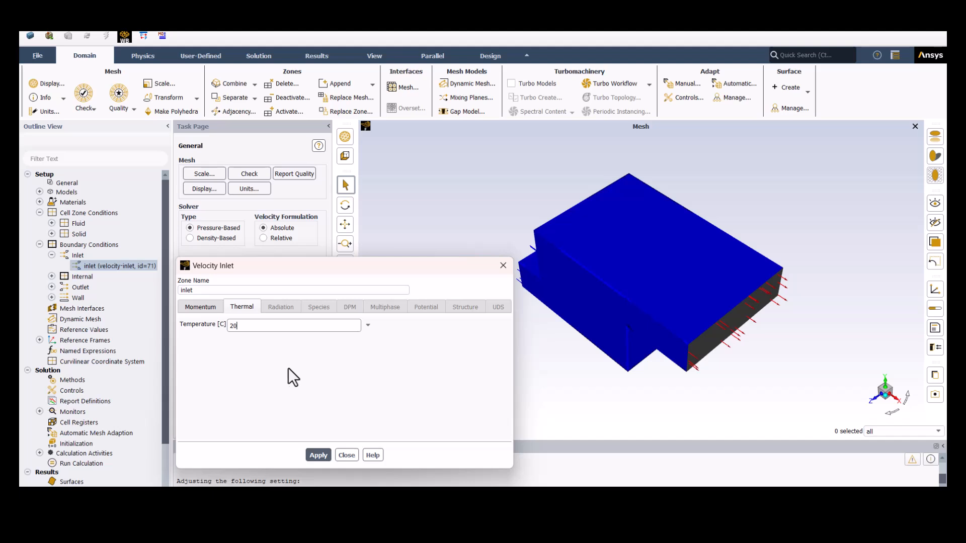
left_click(318, 455)
left_click(348, 453)
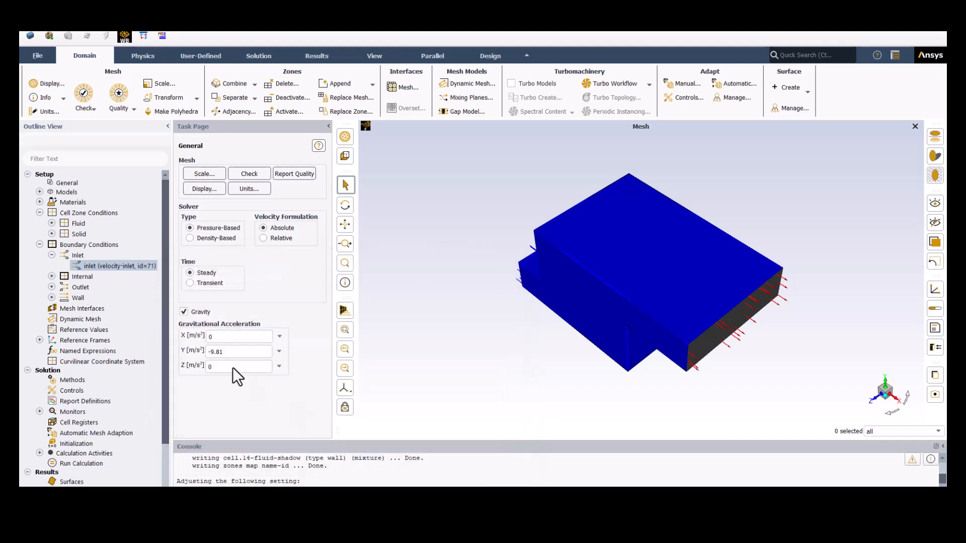
- Set the pressure outlet's backflow total temperature to 20 °C and apply it
left_click(51, 287)
left_click(119, 298)
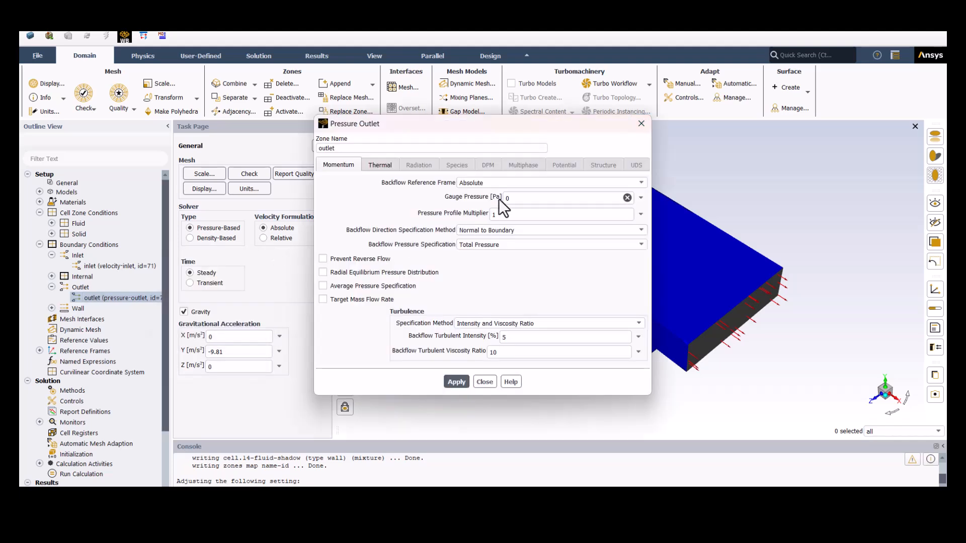
left_click(381, 164)
left_click_drag(427, 184, 402, 184)
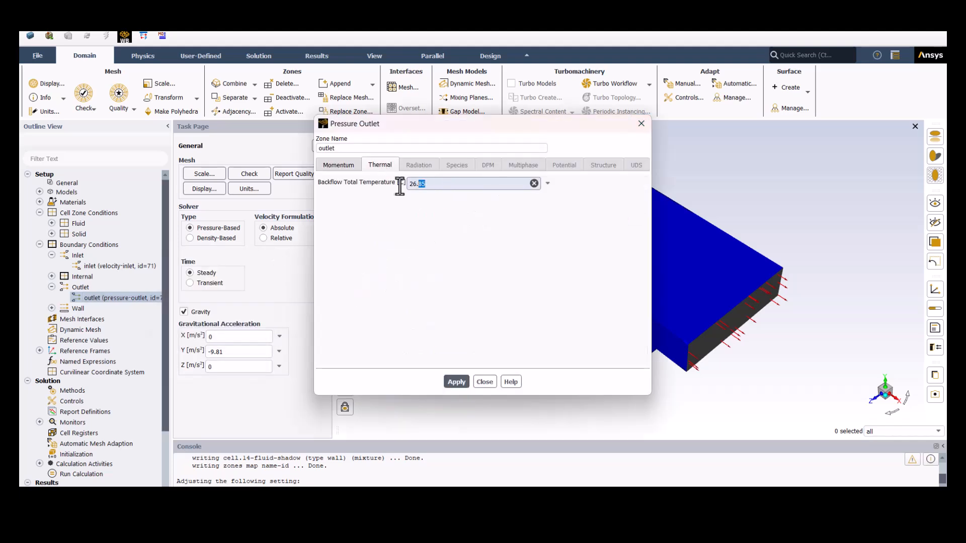
type("25")
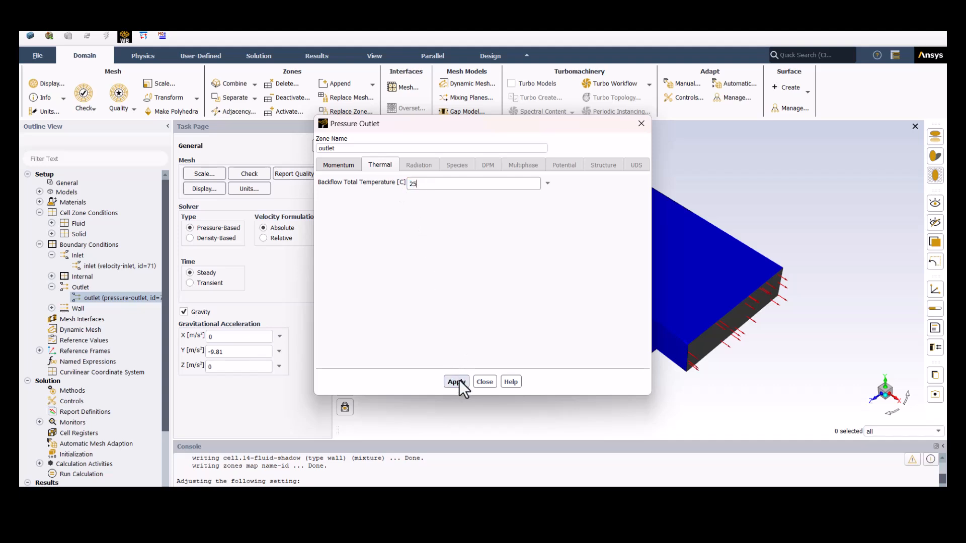
left_click_drag(427, 183, 402, 184)
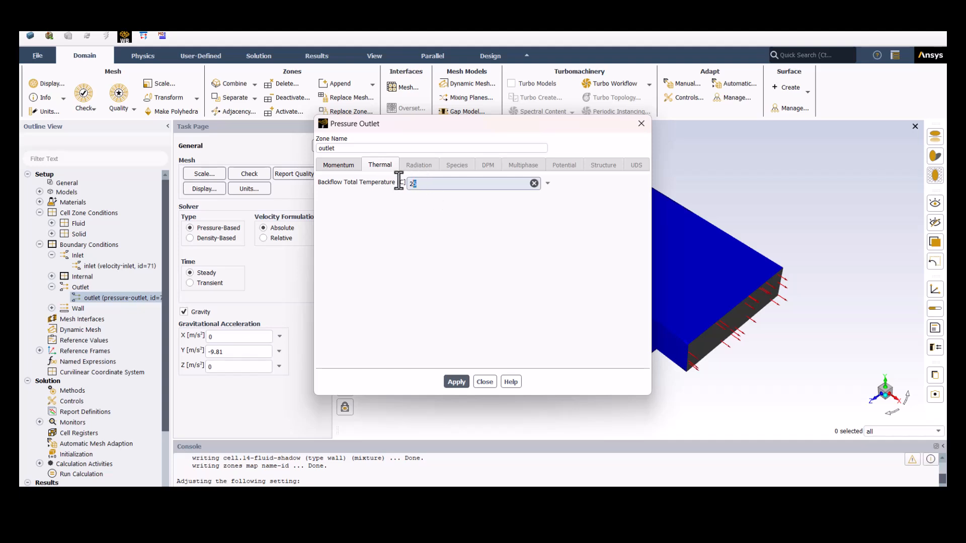
type("20")
left_click(458, 383)
left_click(484, 382)
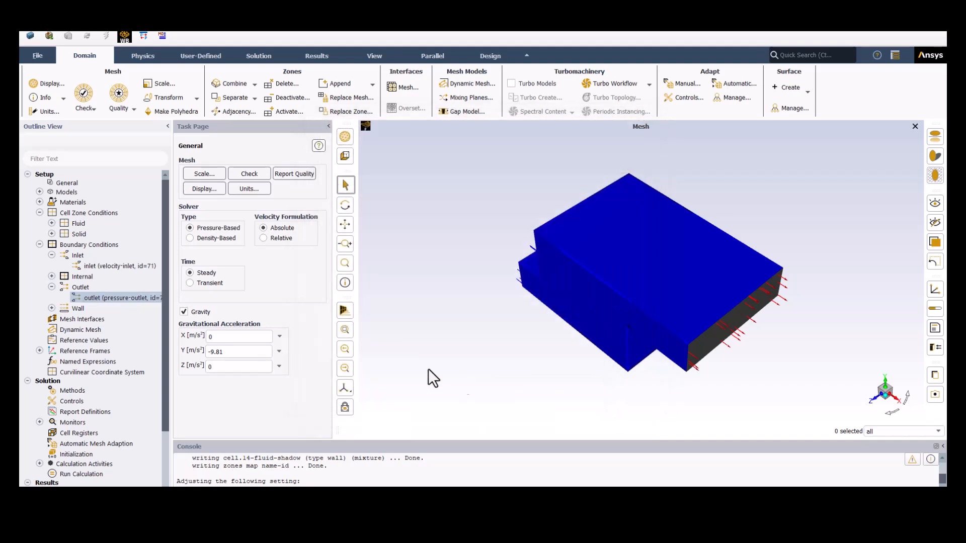
- Recheck the thermal setting of the velocity inlet and collapse the boundary conditions
double_click(113, 267)
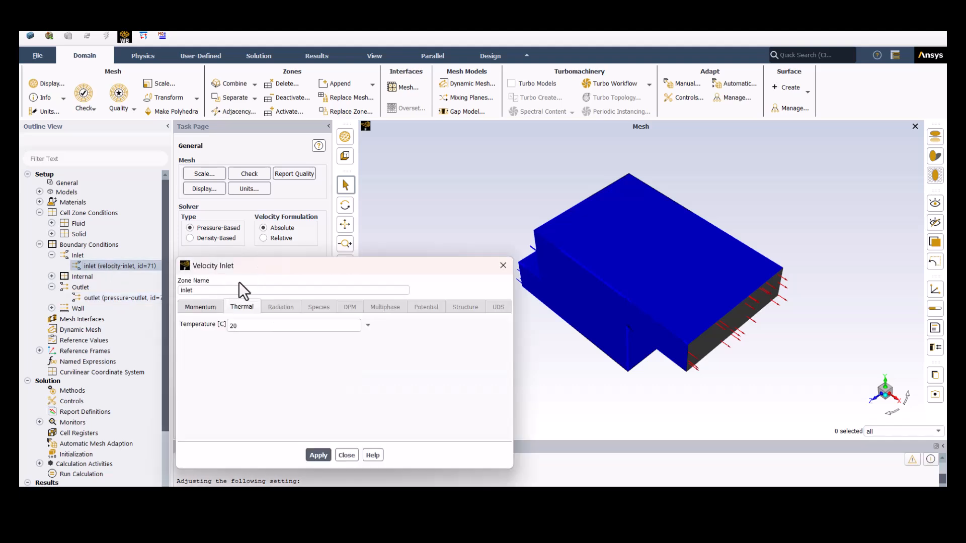
left_click(505, 266)
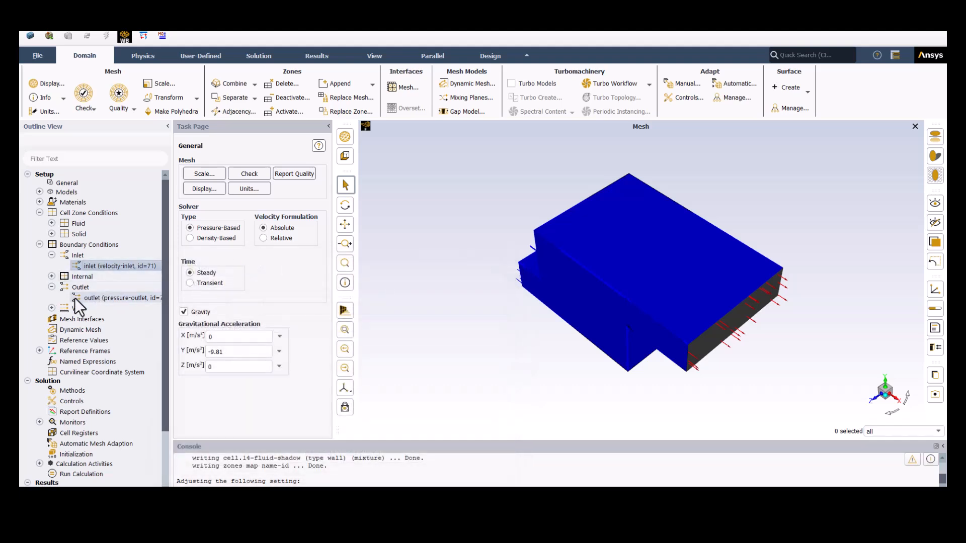
left_click(39, 245)
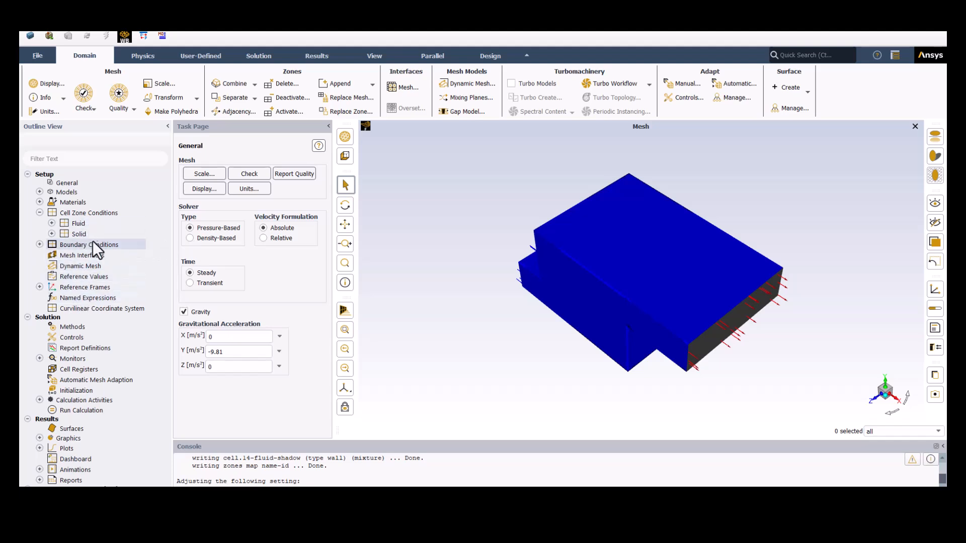
left_click(44, 83)
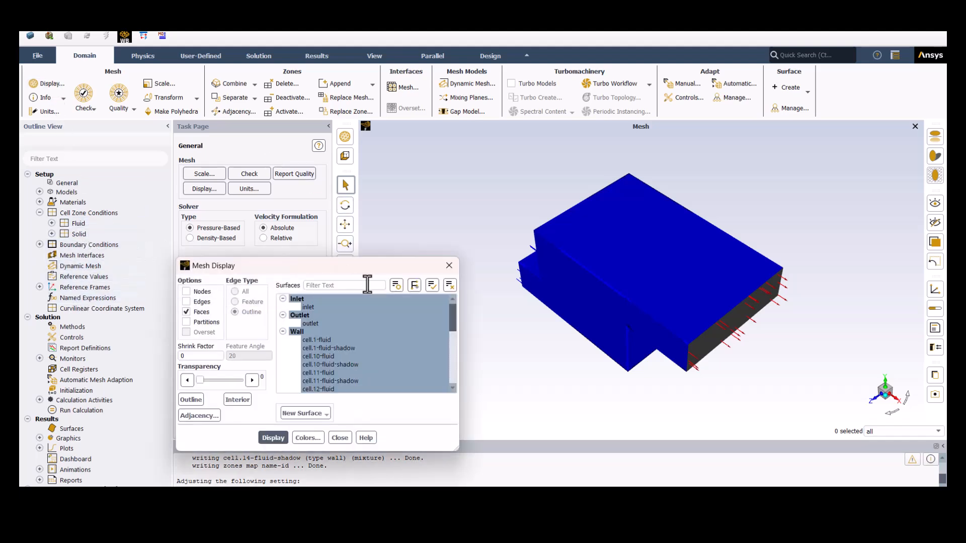
left_click(449, 285)
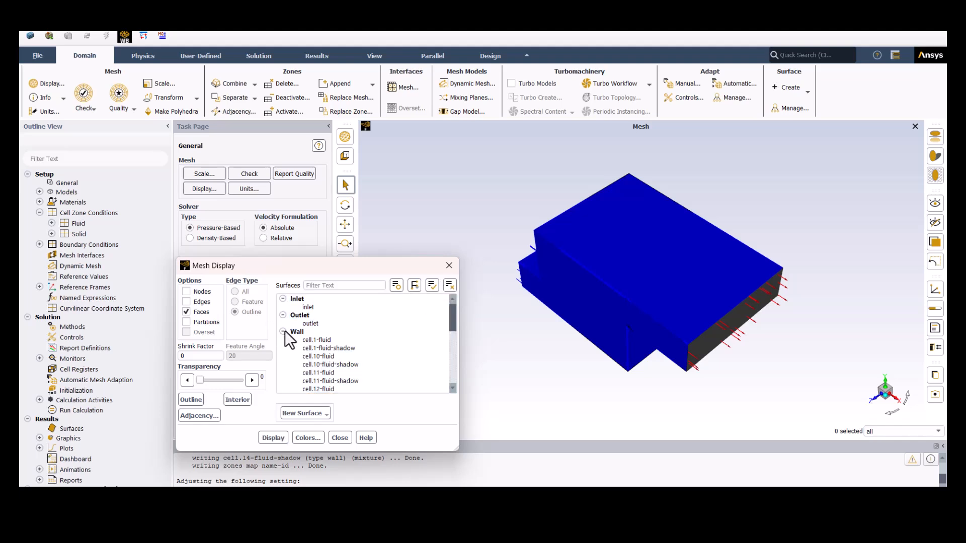
left_click(284, 332)
left_click(282, 315)
left_click(282, 299)
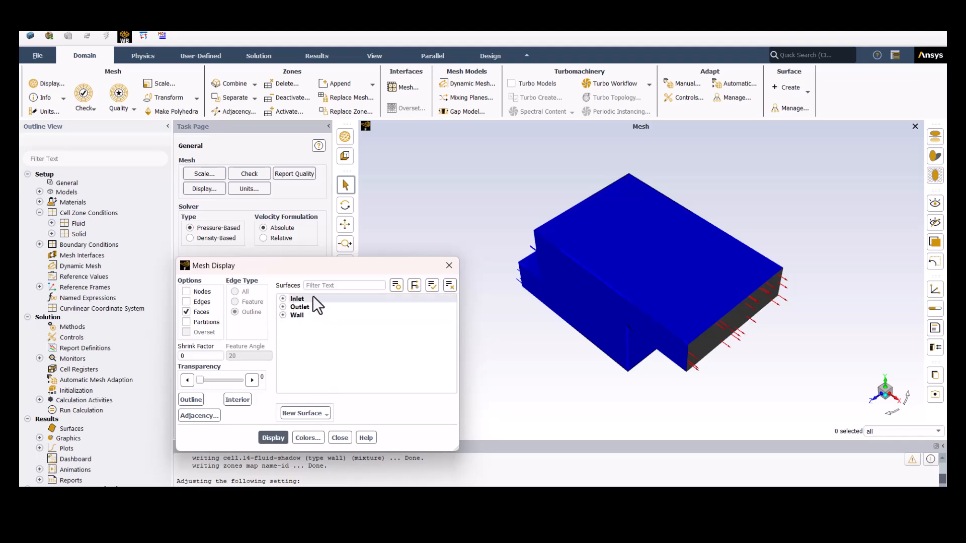
left_click(451, 264)
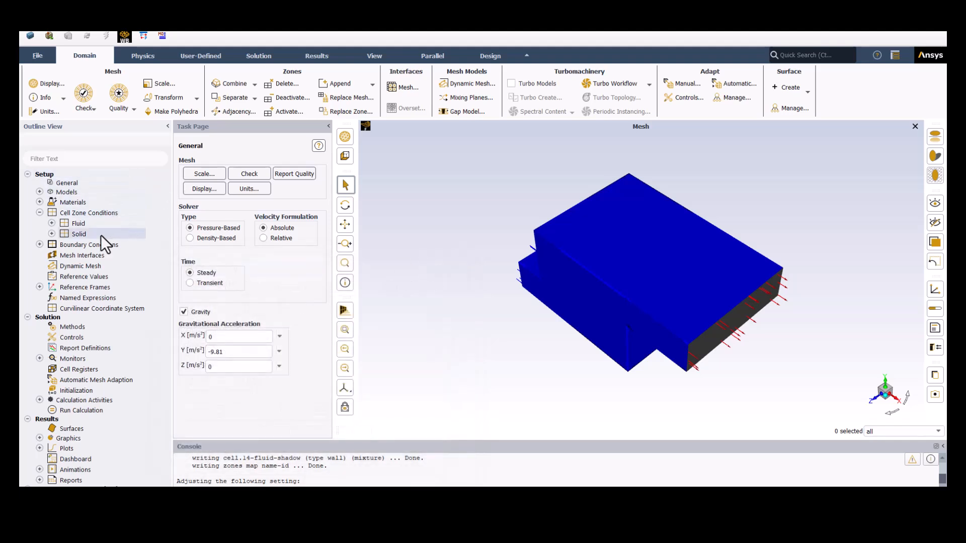
- Create a named expression called heatcell and define it as 0.3 [W] / Volume ([""]) with an empty location name
right_click(91, 294)
left_click(101, 298)
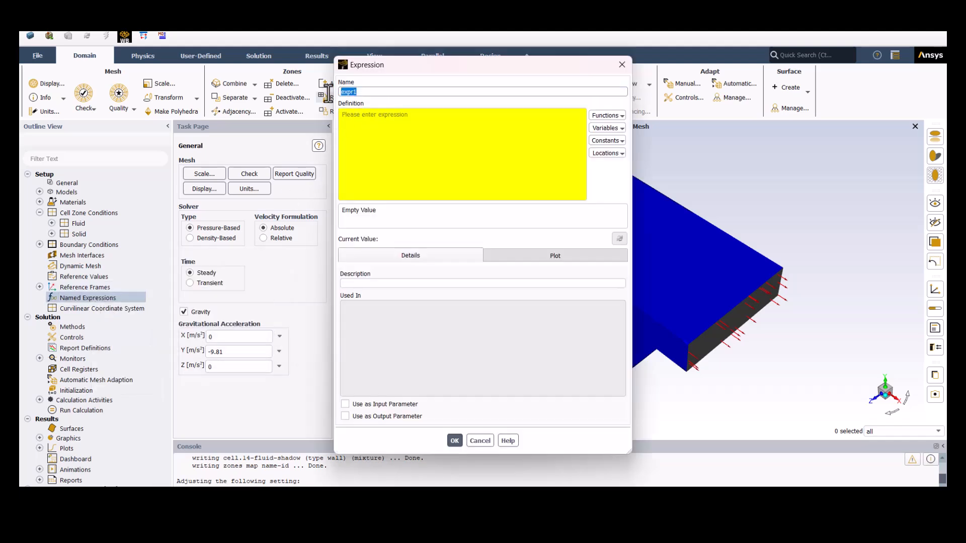
type("heatcell")
left_click(361, 120)
type("0")
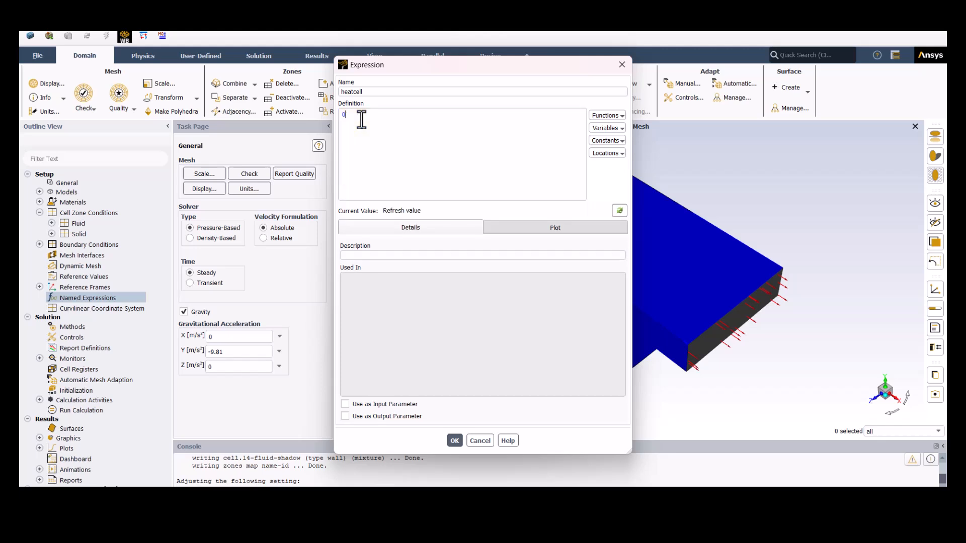
type(".3 [")
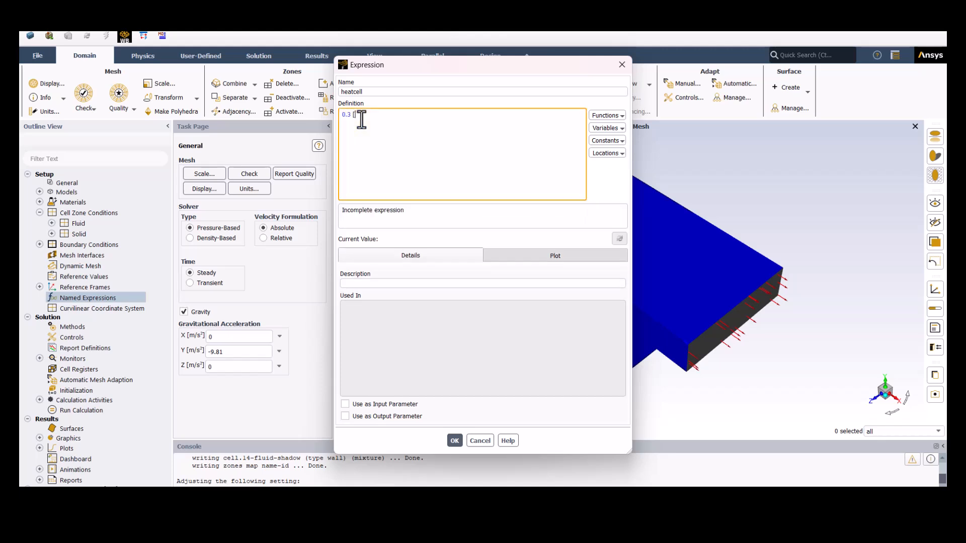
type("W")
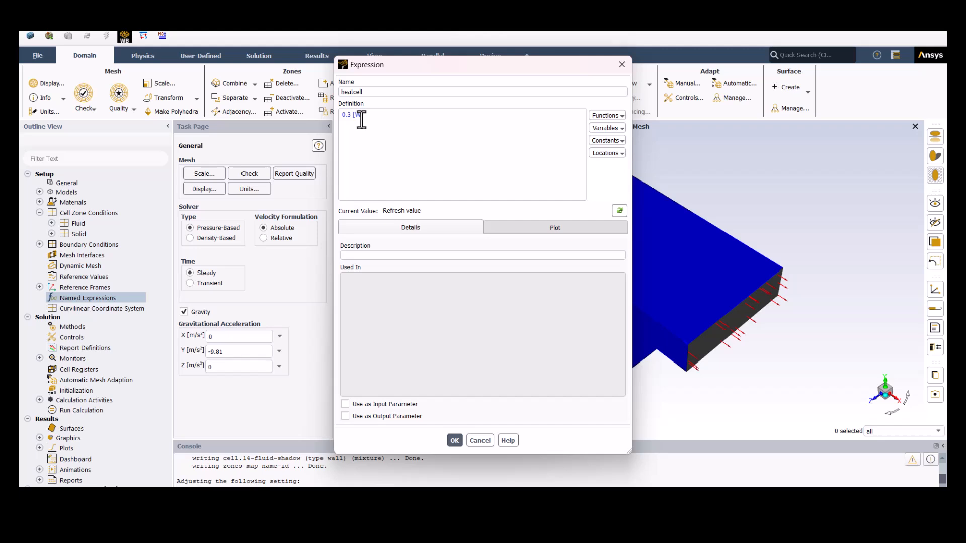
type("] /")
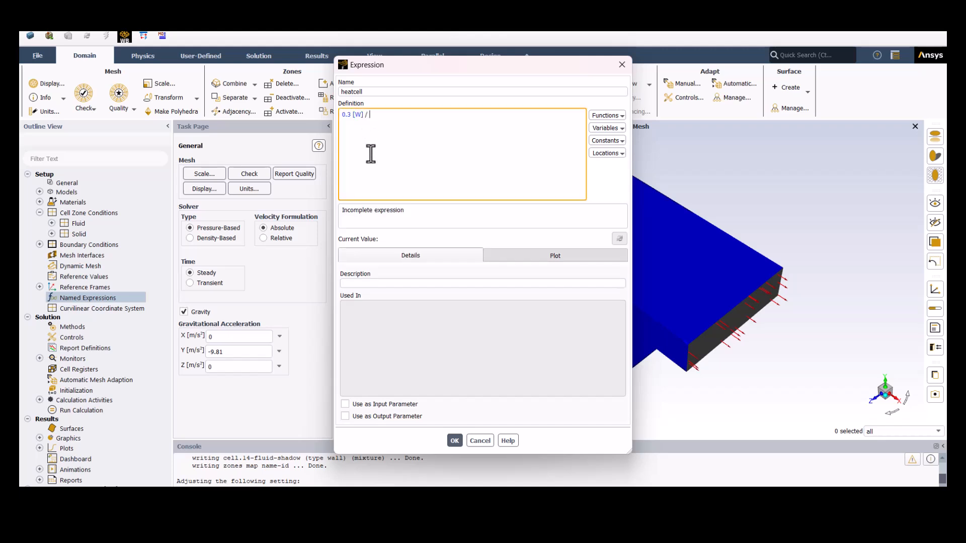
type(" Volume")
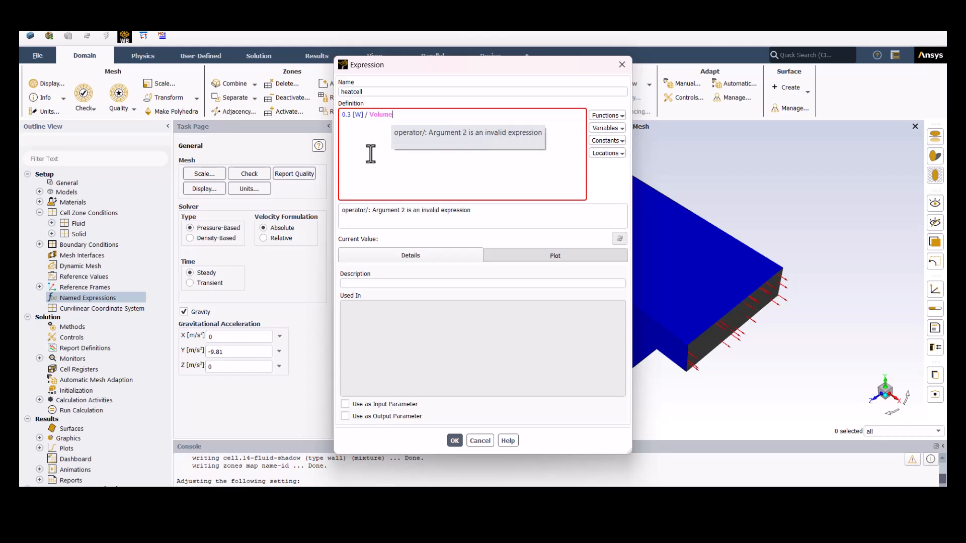
type("()")
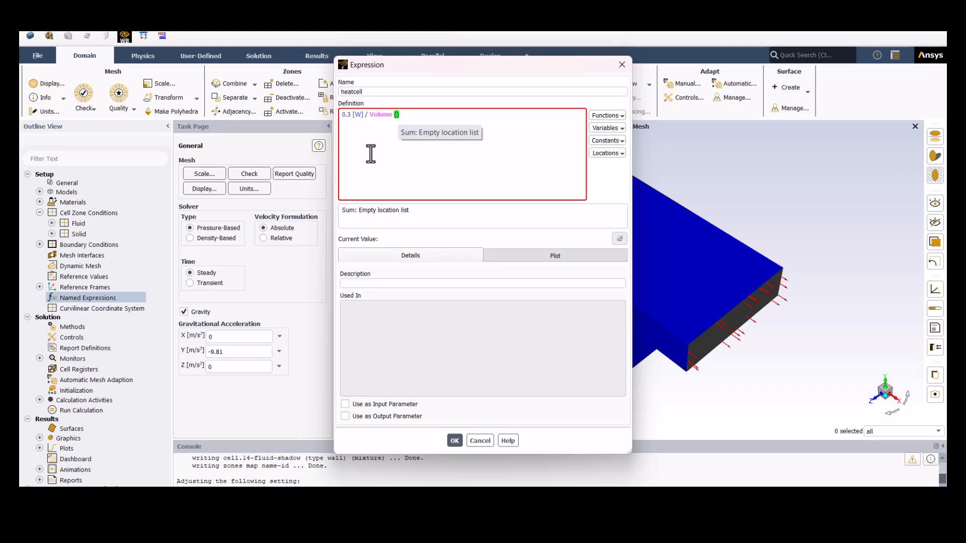
type("[]")
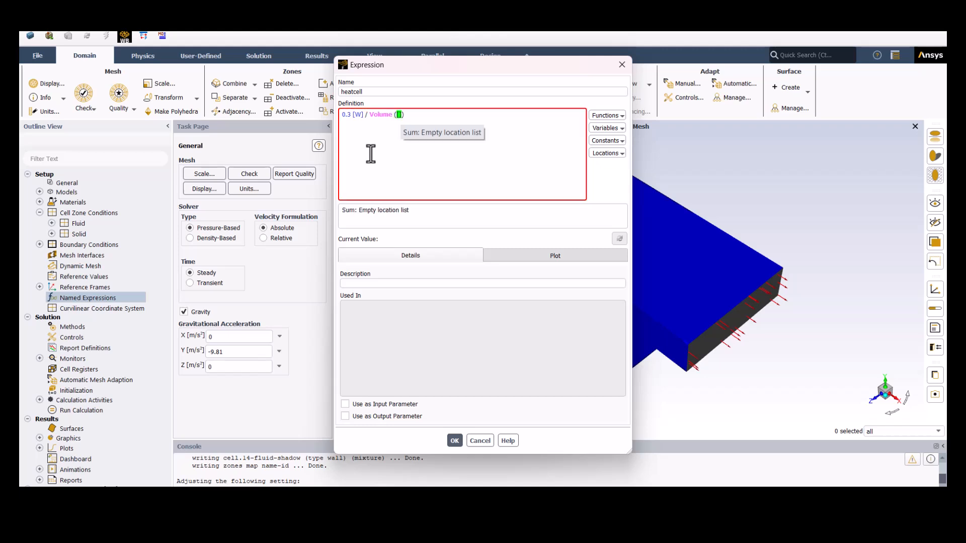
type("\"\"")
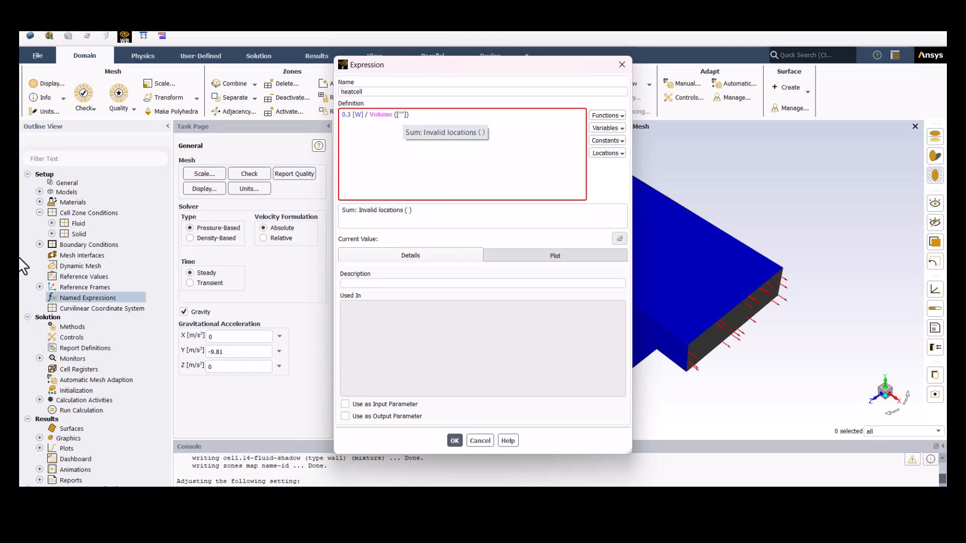
- Complete the heatcell expression with cell.1 as the volume location, evaluate its current value and save it
left_click(51, 234)
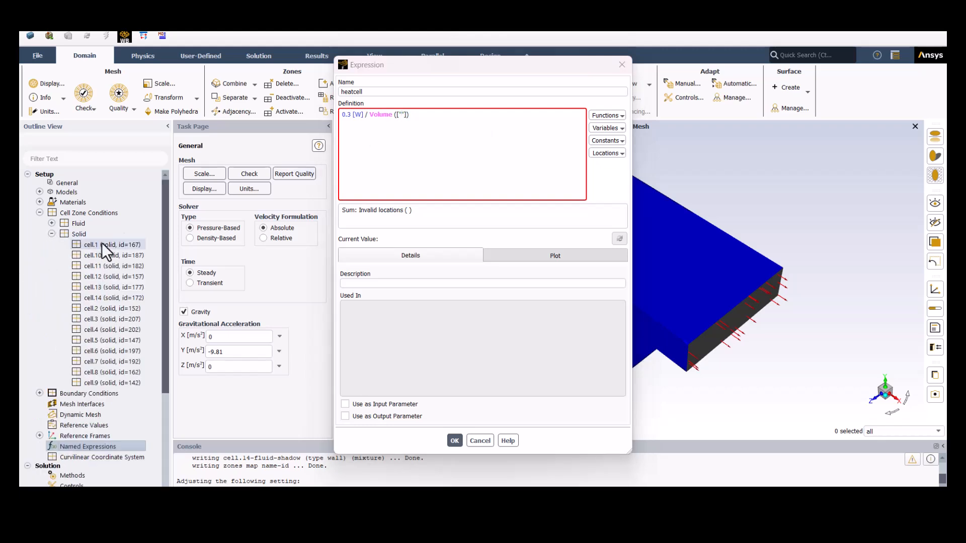
left_click(406, 132)
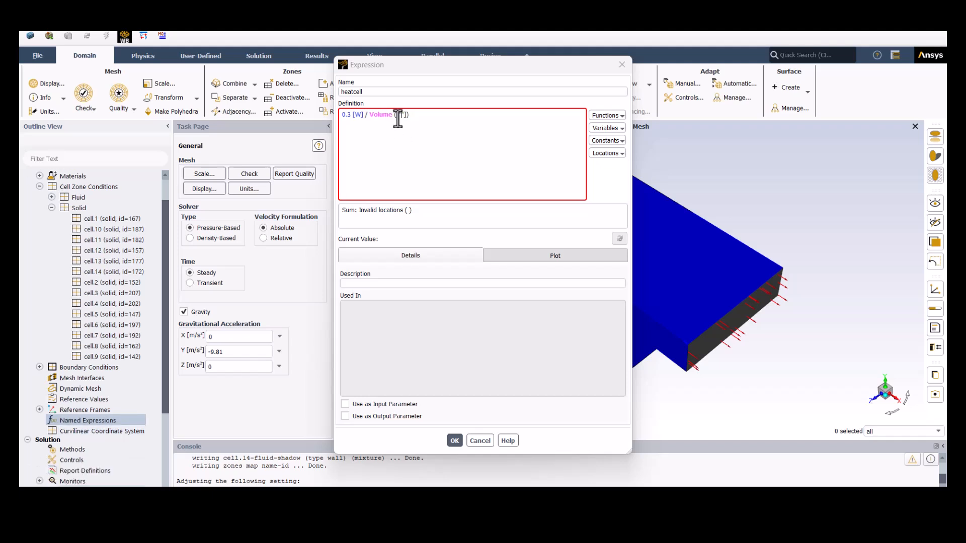
left_click(401, 118)
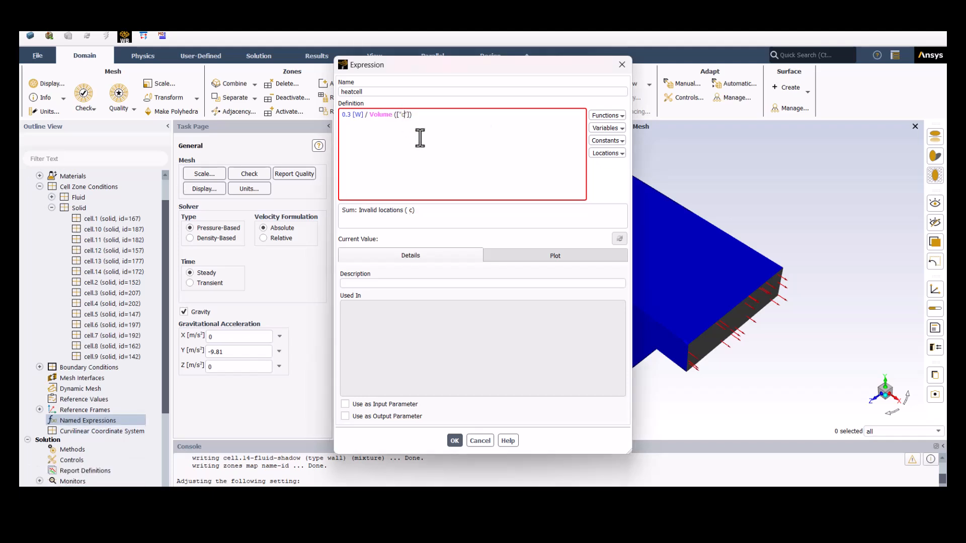
type("cell.1")
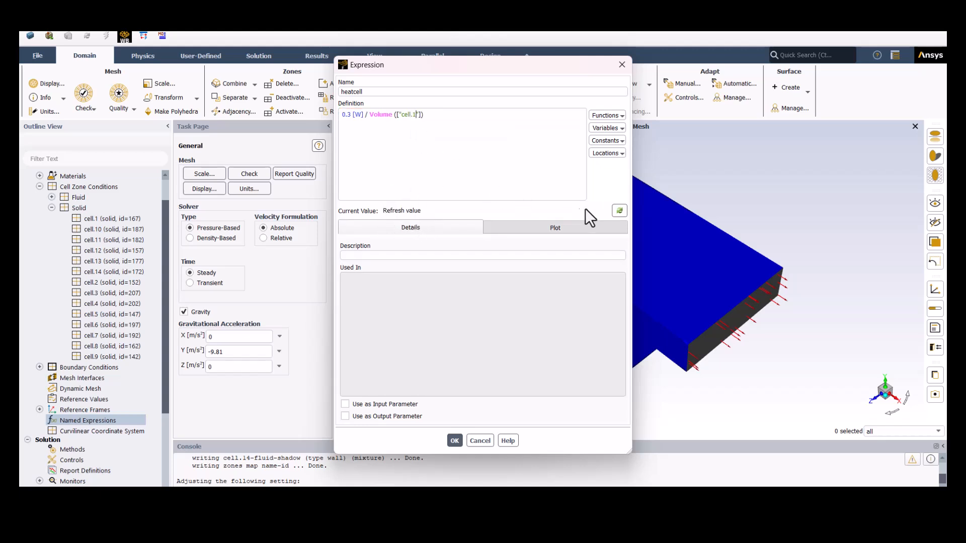
left_click(620, 212)
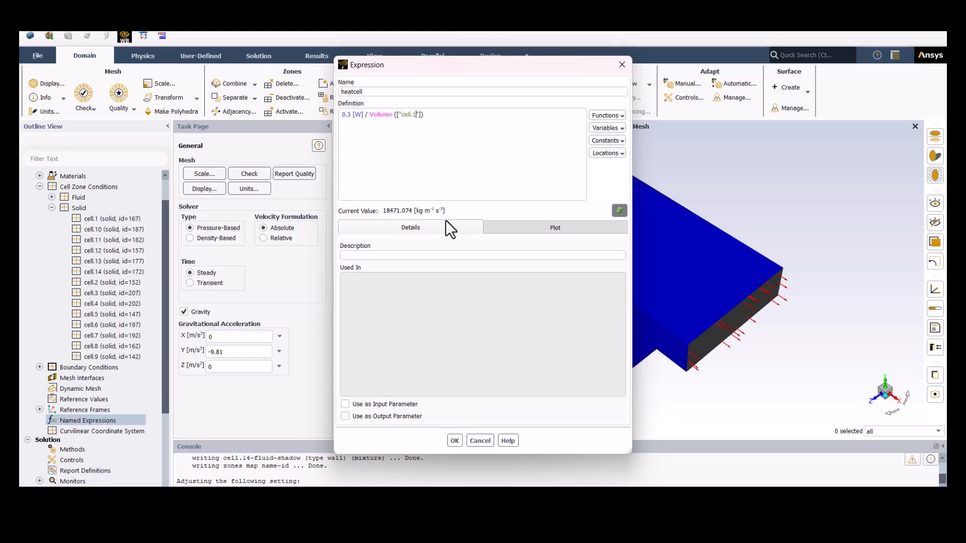
left_click(455, 441)
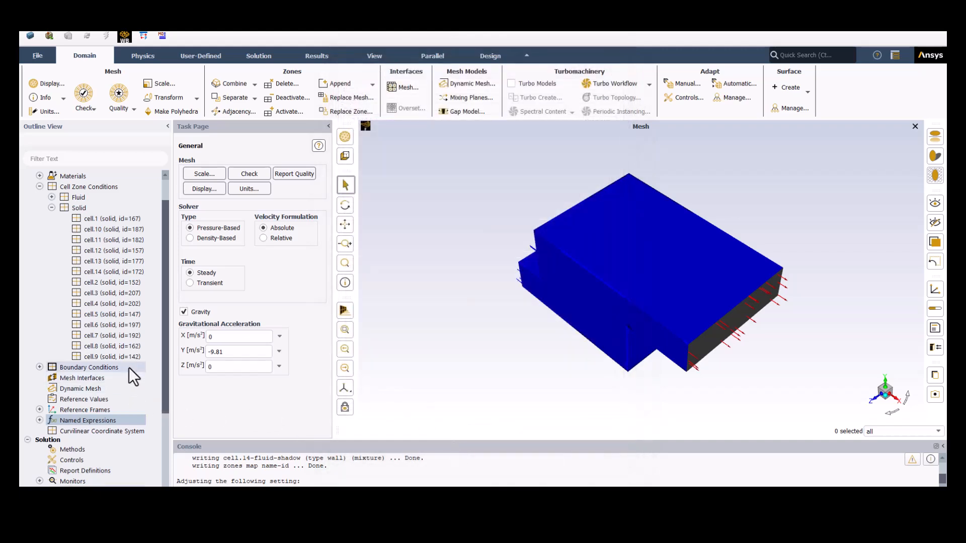
- Enable source terms on solid zone cell.1, add one energy source using the heatcell expression, and apply it
double_click(113, 219)
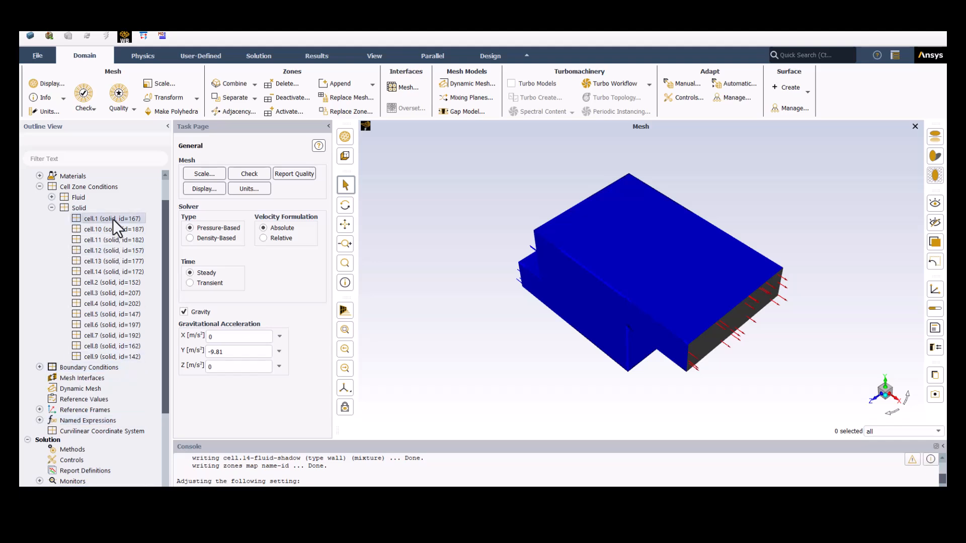
left_click(266, 321)
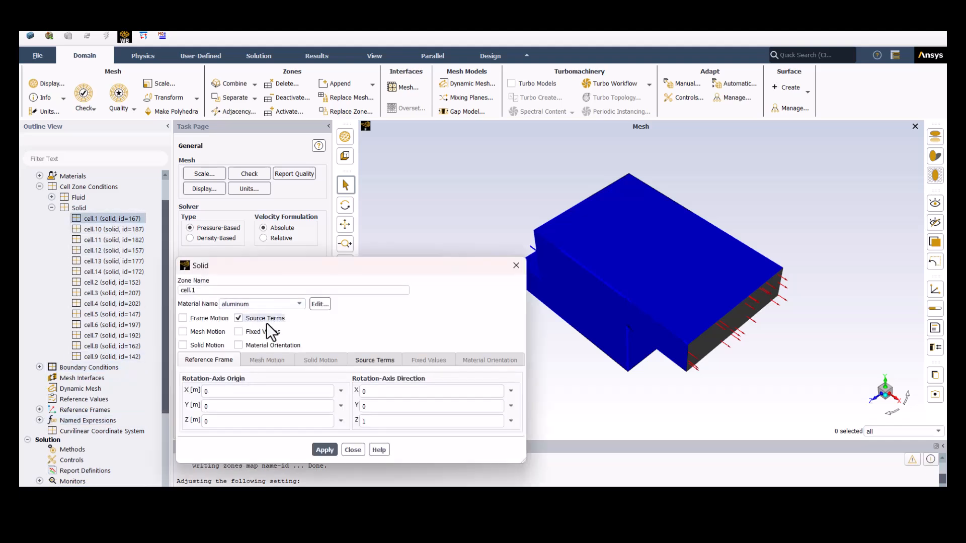
left_click(373, 358)
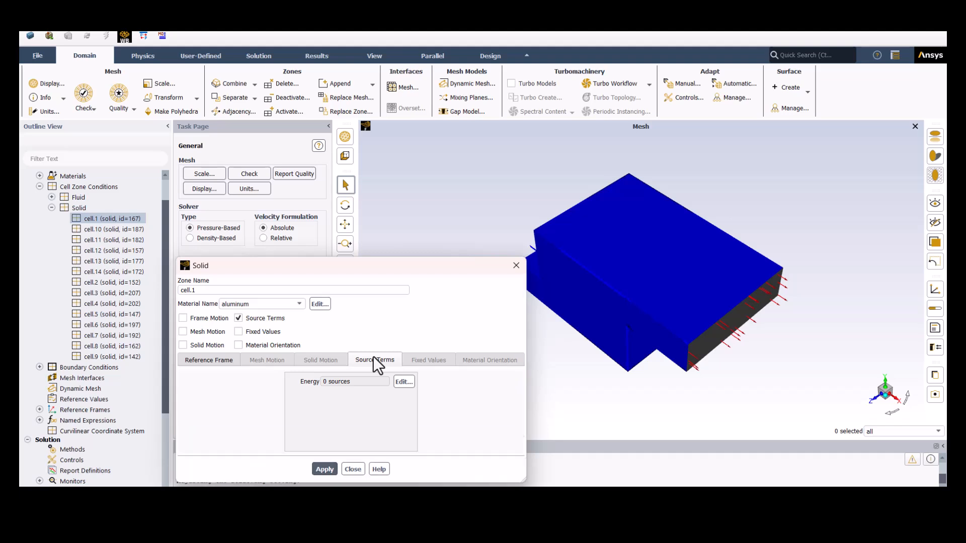
left_click(400, 382)
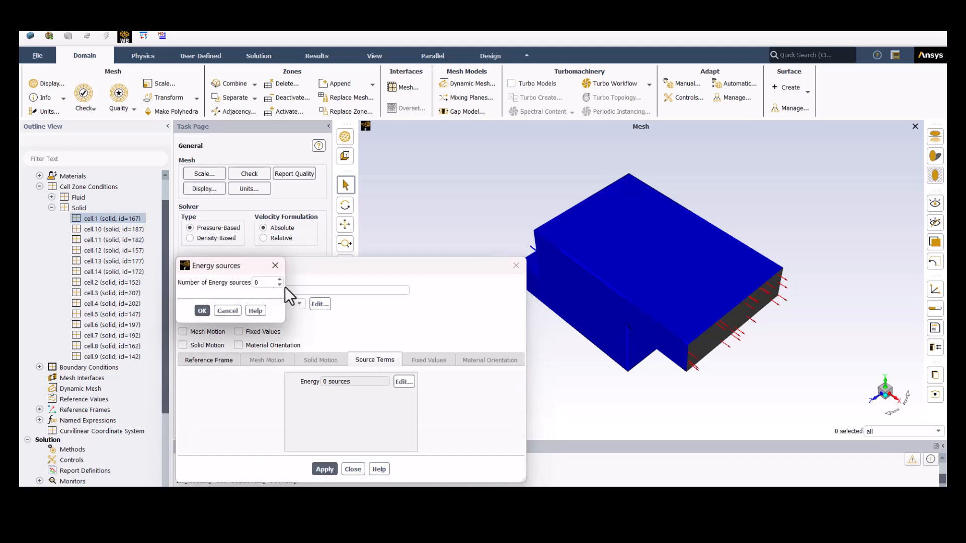
left_click(280, 280)
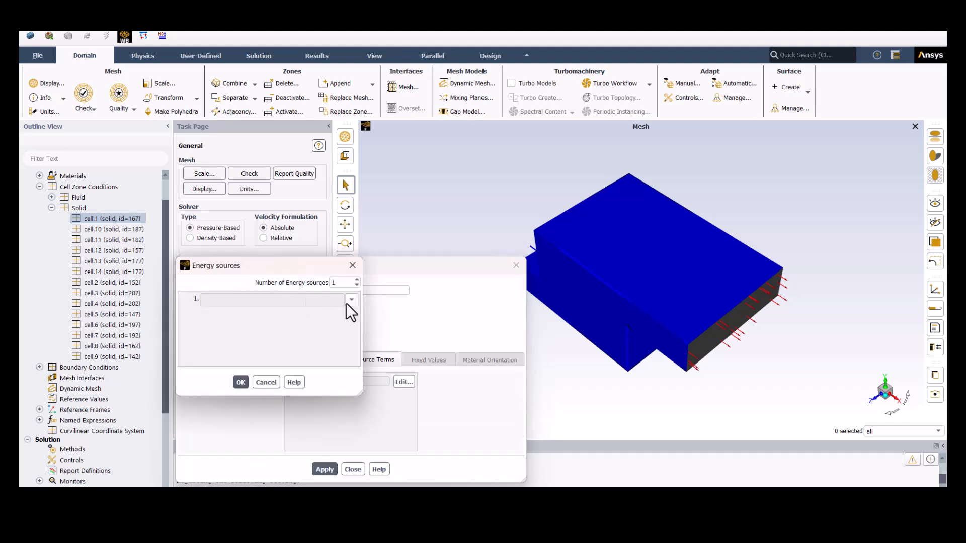
left_click(347, 301)
left_click(264, 385)
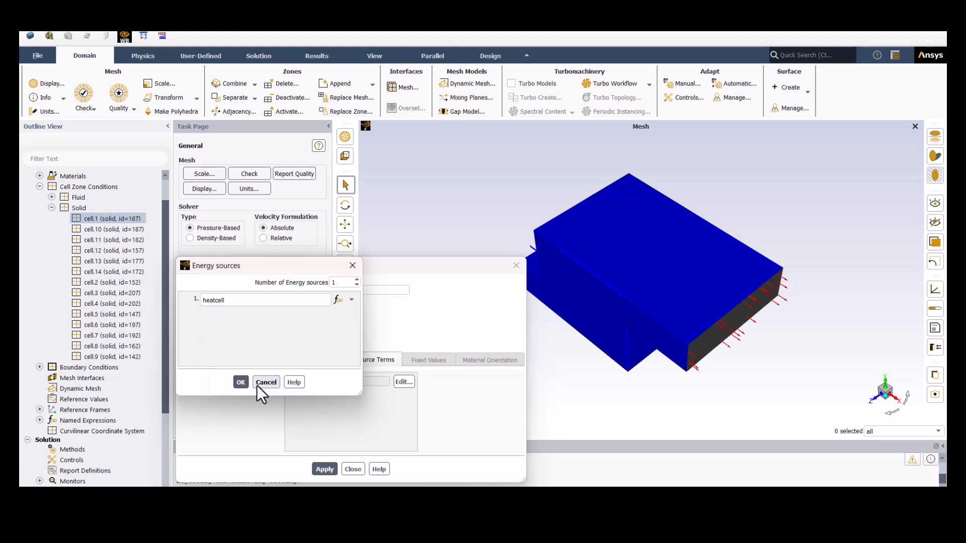
left_click(240, 382)
left_click(330, 467)
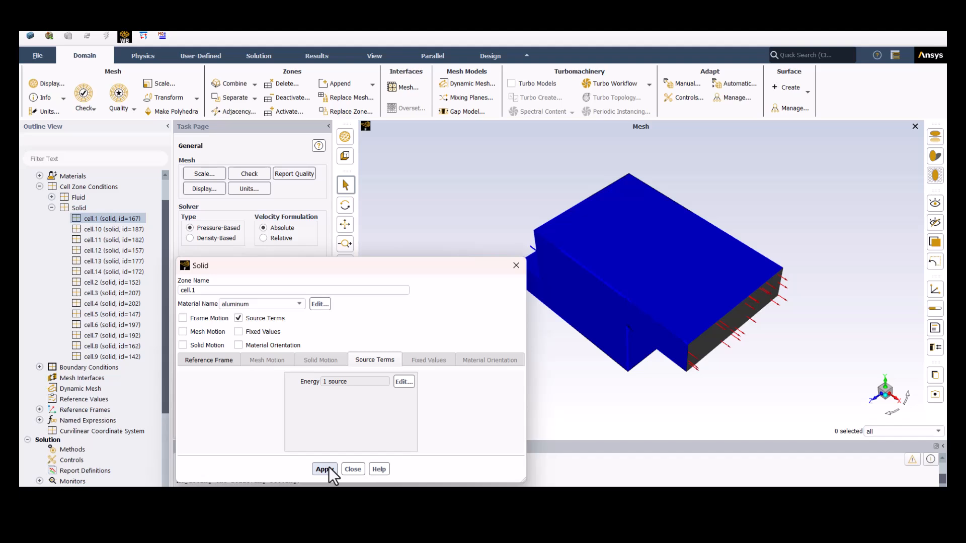
left_click(352, 470)
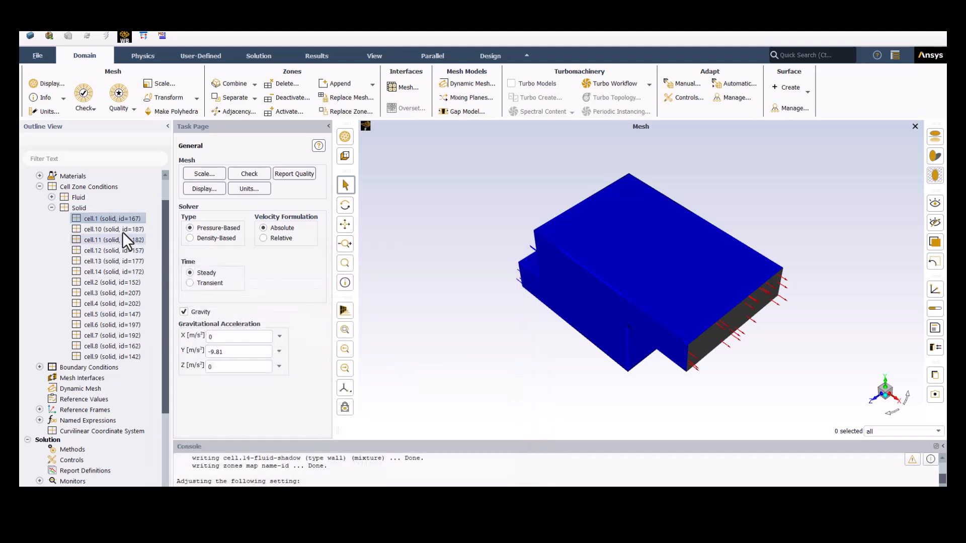
- Copy the cell.1 zone conditions to all the other solid cell zones, cell.2 through cell.14
right_click(120, 222)
left_click(142, 239)
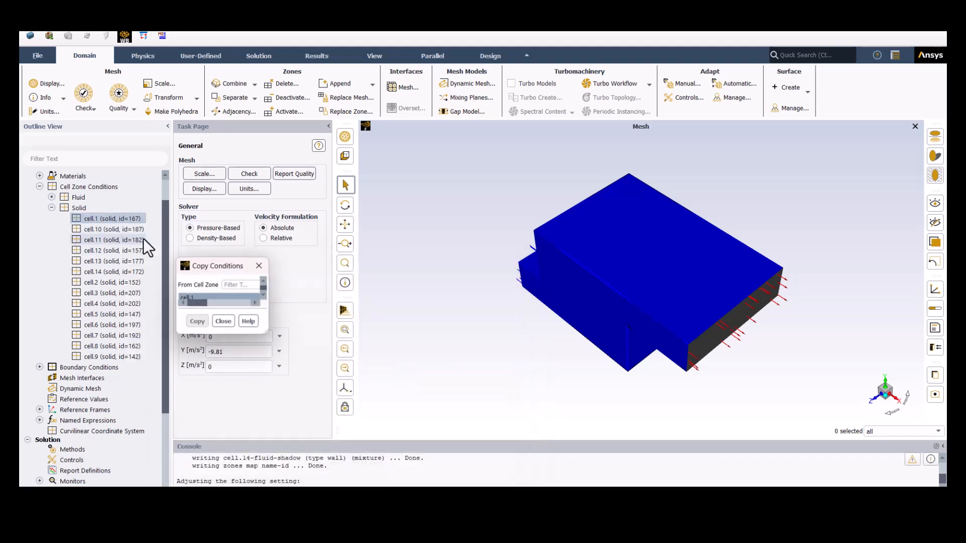
left_click_drag(337, 300, 320, 373)
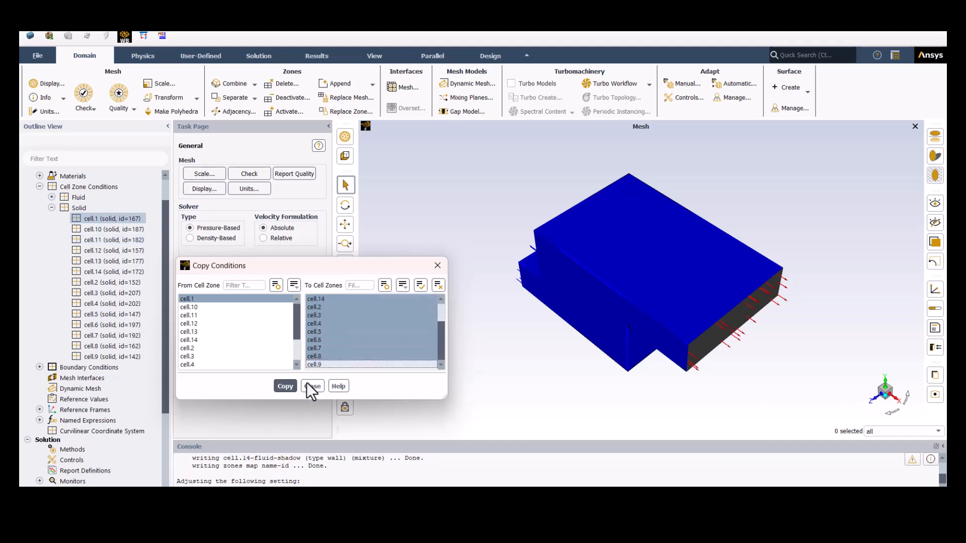
left_click(289, 388)
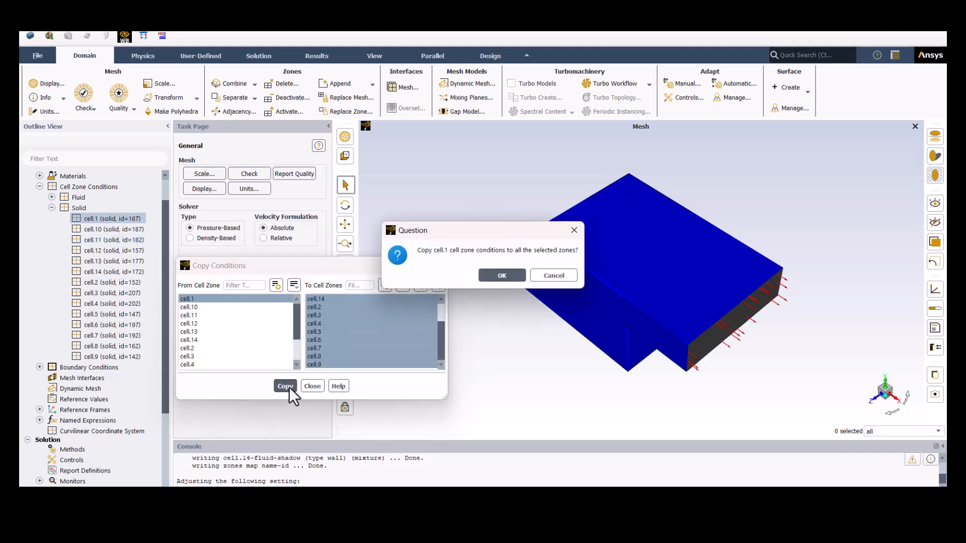
left_click(489, 279)
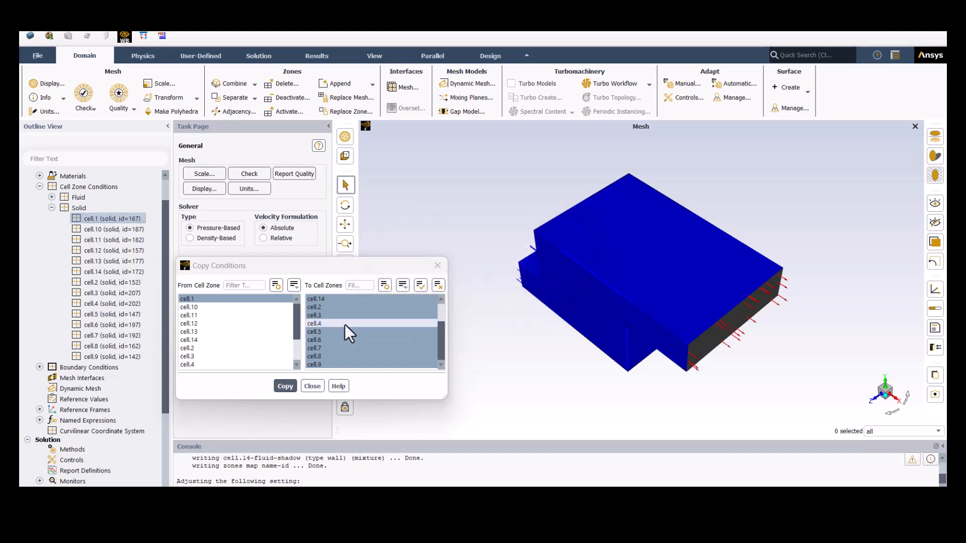
left_click(313, 386)
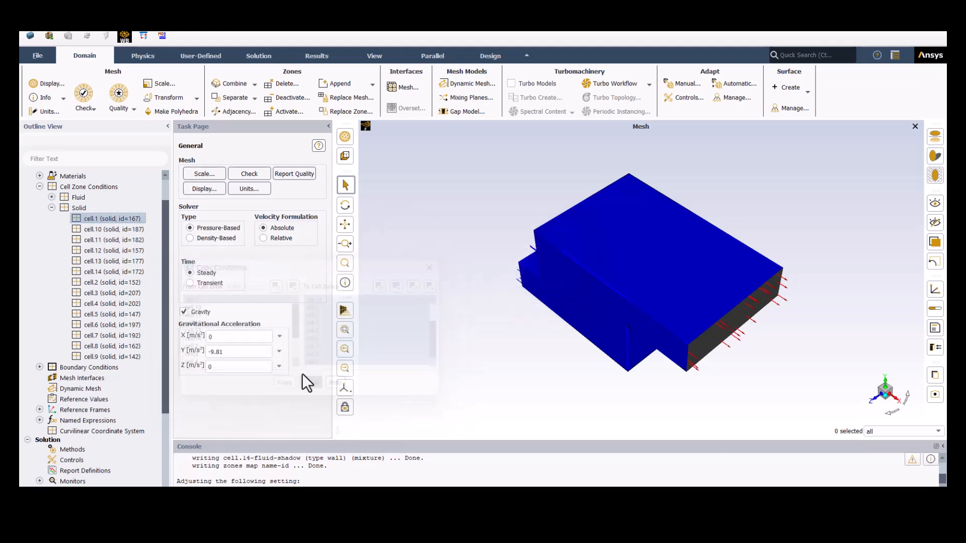
- Check that source terms are enabled on cell.4 and collapse the cell zone conditions
left_click(116, 306)
double_click(116, 306)
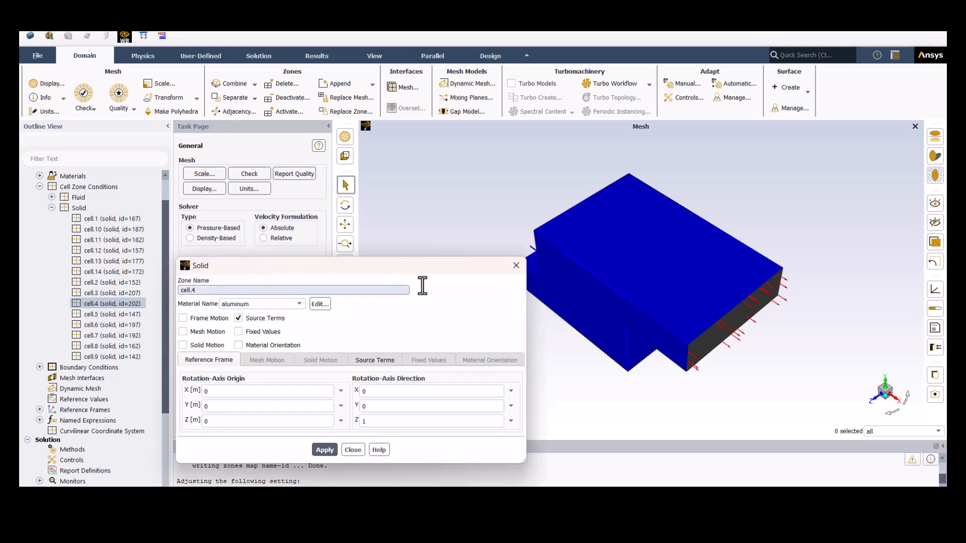
left_click(516, 264)
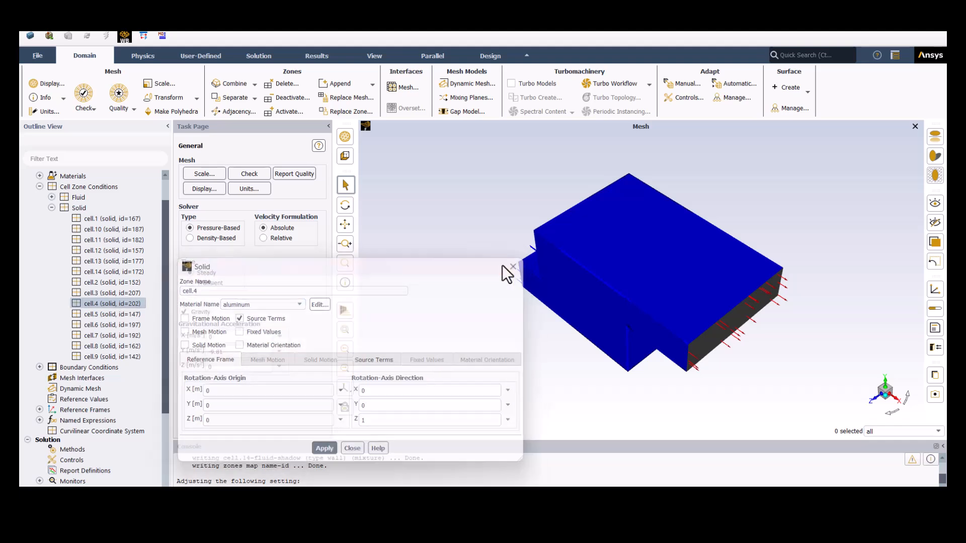
left_click(52, 208)
left_click(39, 212)
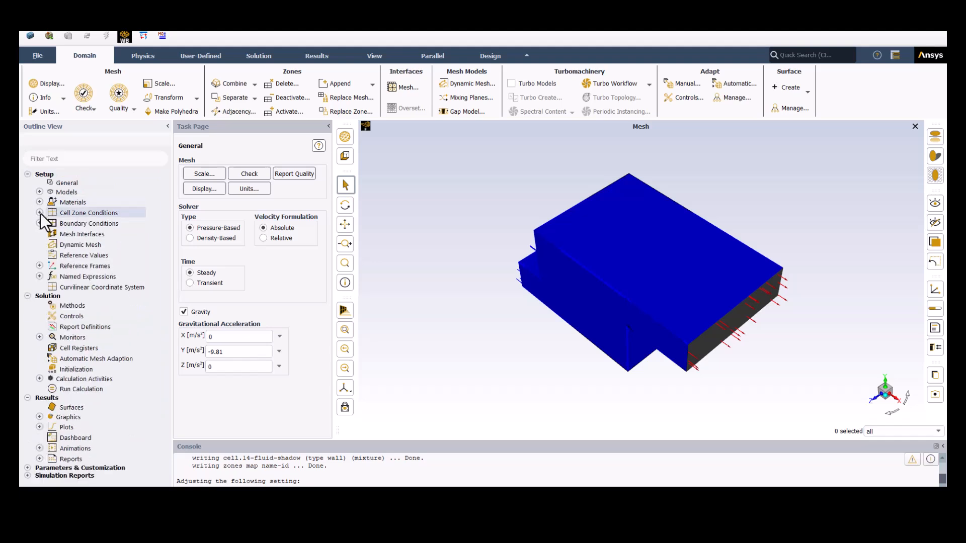
- Review which cell zones use the heatcell named expression
left_click(40, 276)
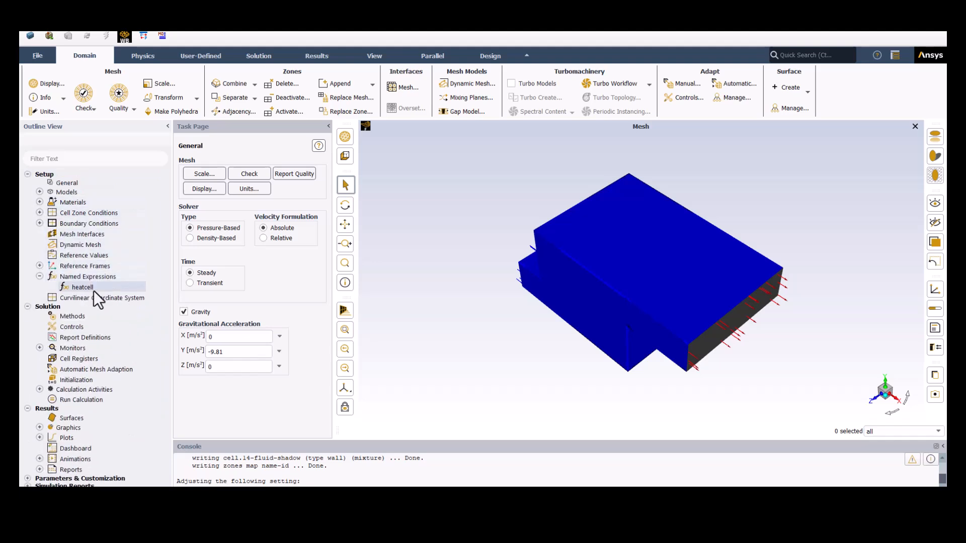
double_click(91, 288)
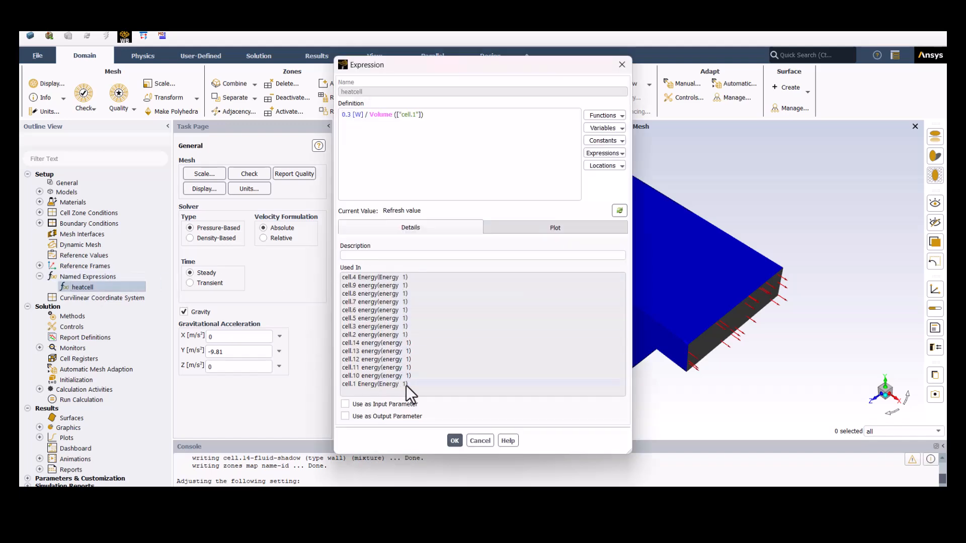
left_click(454, 441)
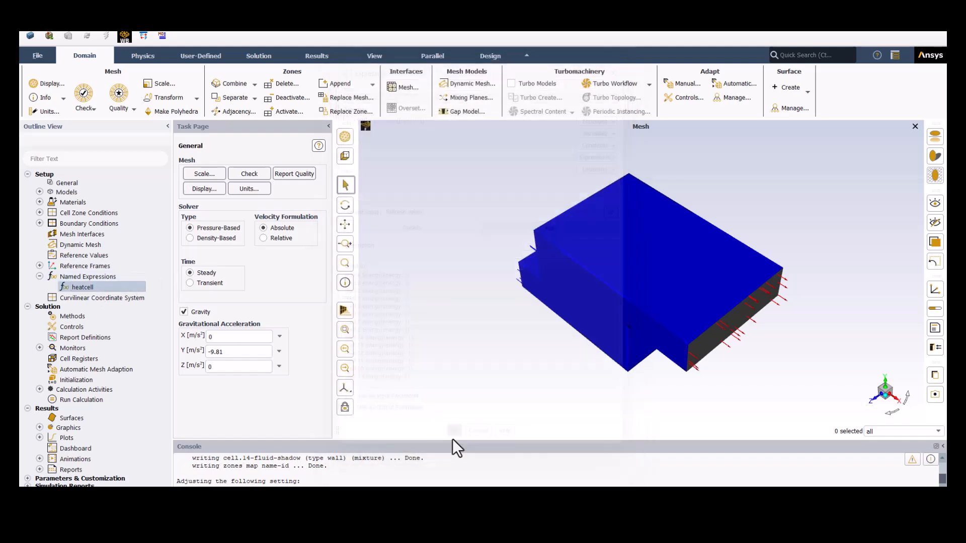
- Create a surface report definition named temperature for the mass-weighted average static temperature at the outlet
left_click(100, 318)
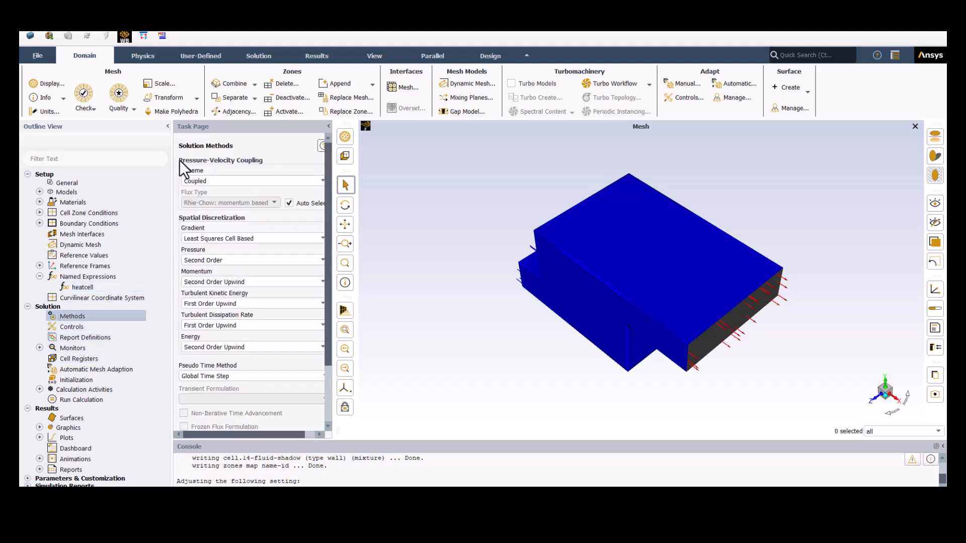
right_click(78, 341)
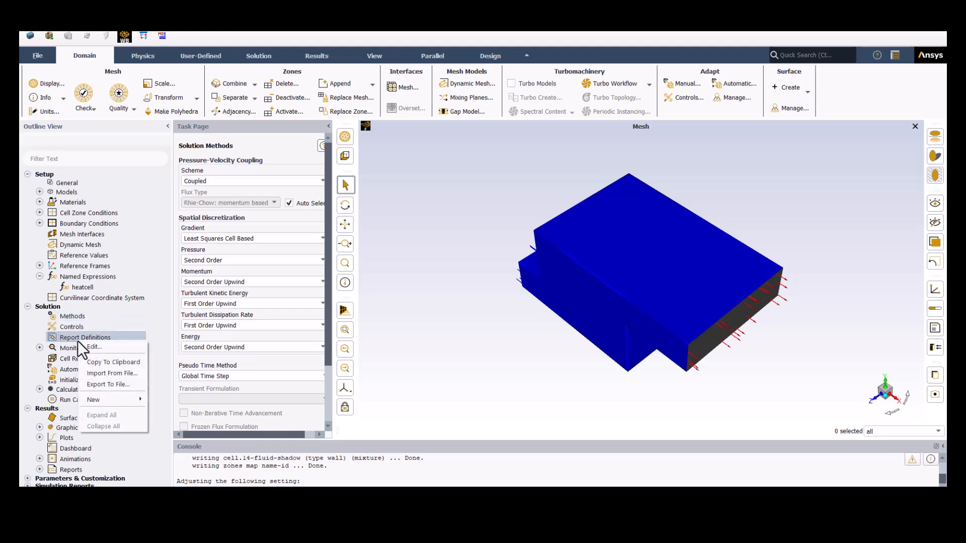
mouse_move(98, 398)
mouse_move(174, 397)
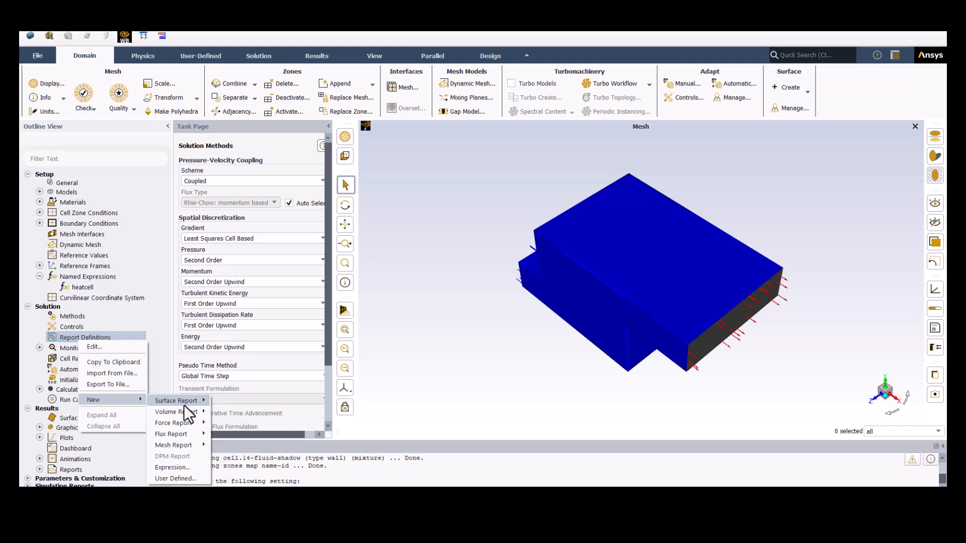
left_click(250, 437)
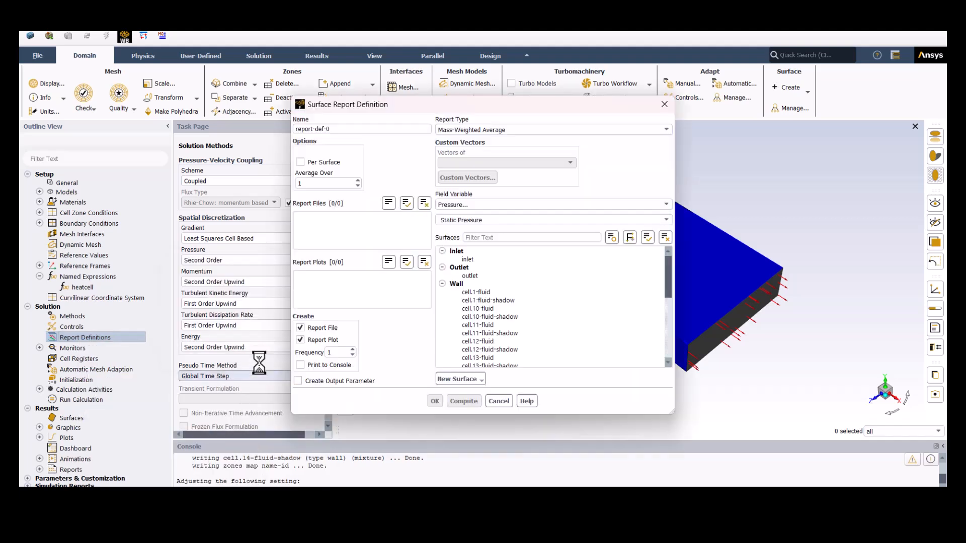
left_click_drag(375, 130, 291, 134)
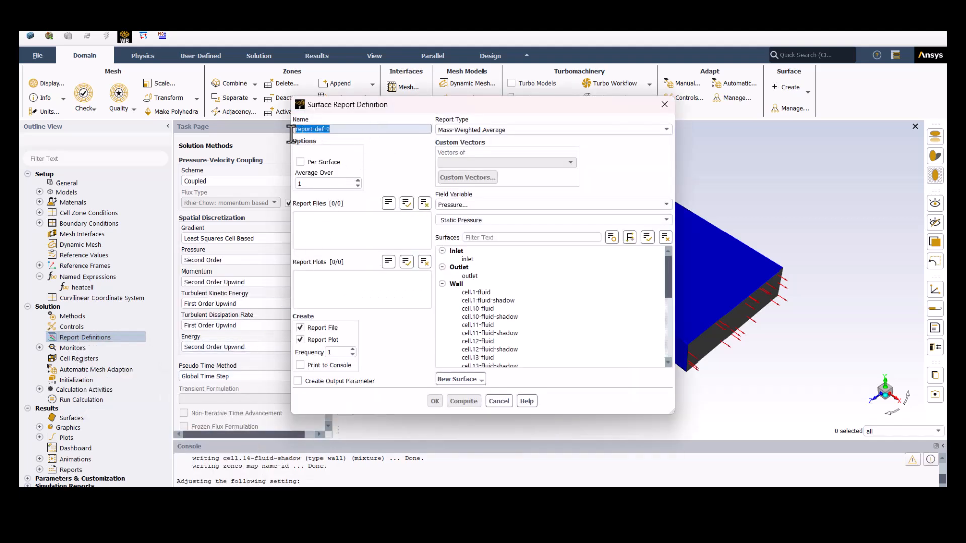
type("temperature")
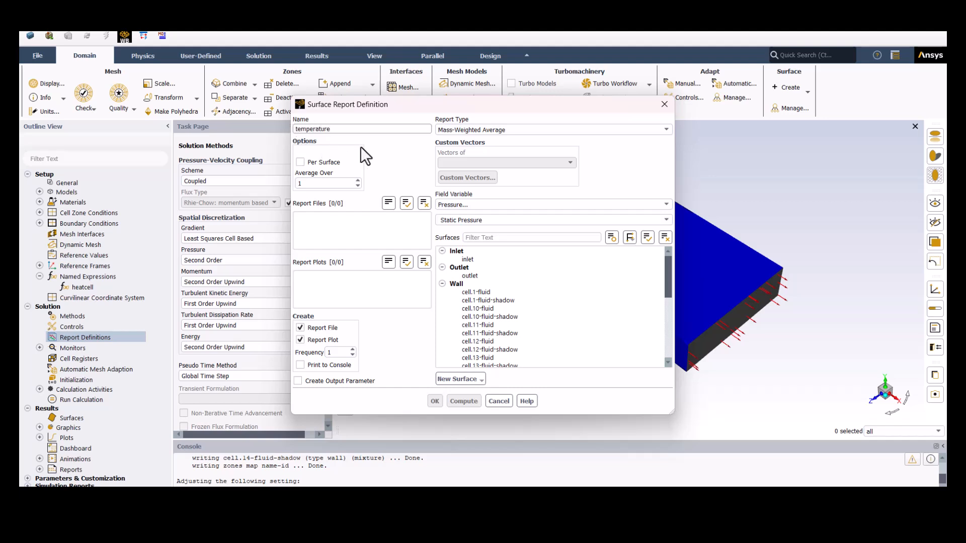
left_click(470, 207)
left_click(467, 238)
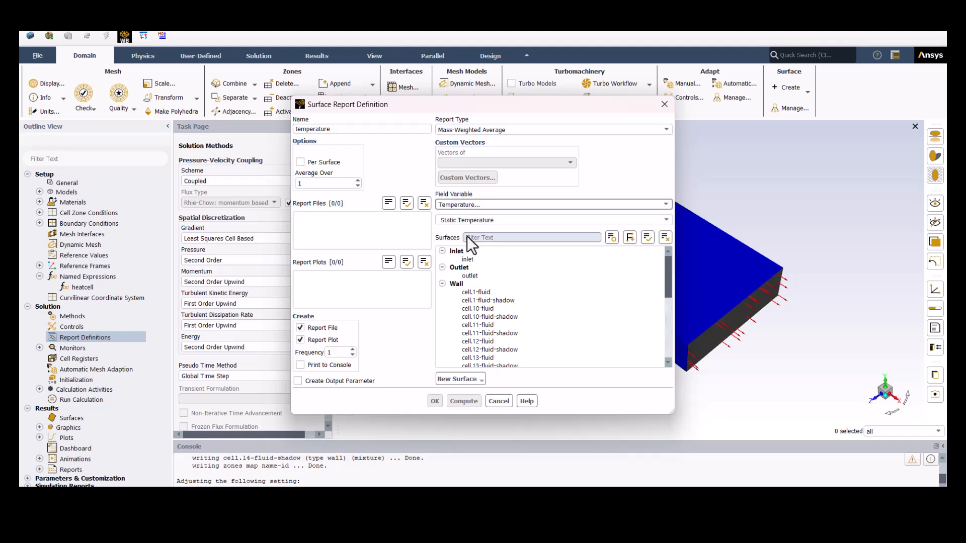
left_click(473, 266)
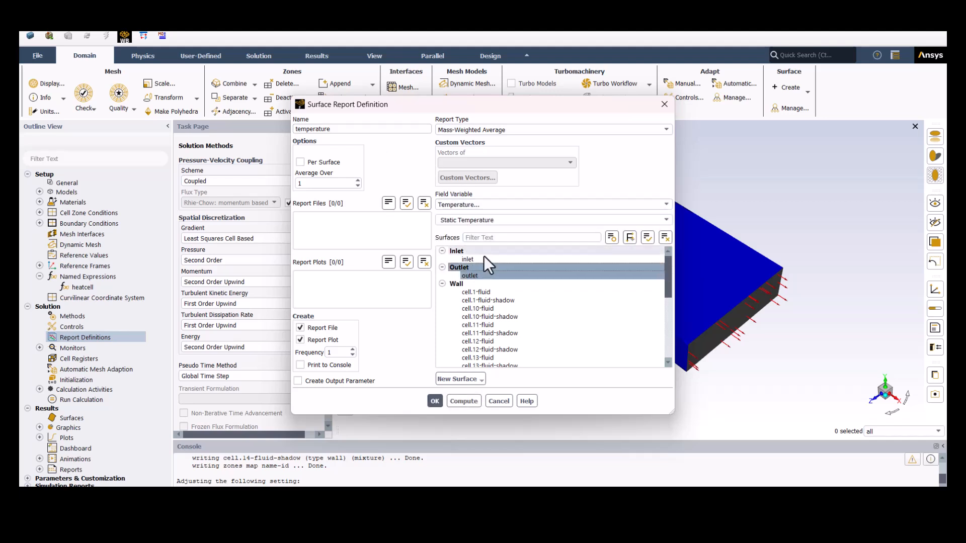
left_click(435, 401)
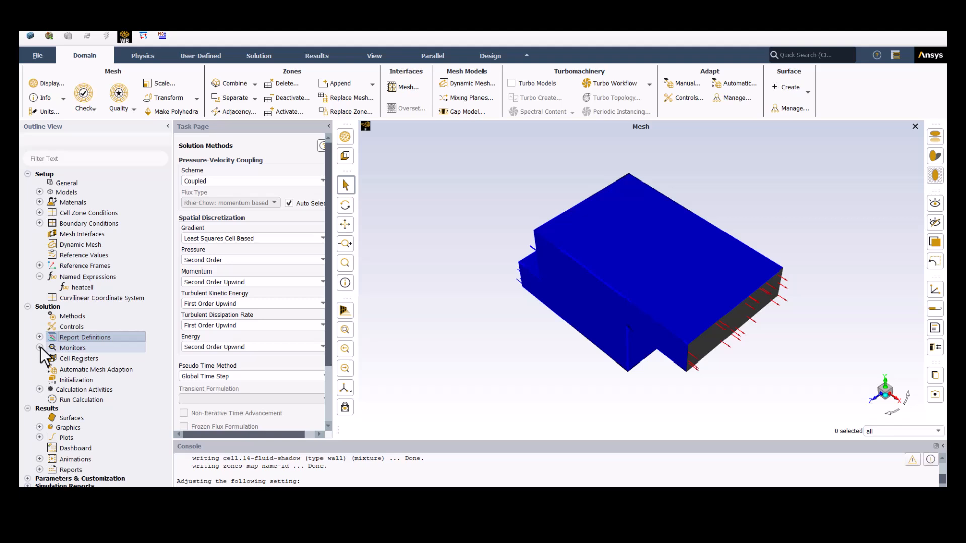
- Initialize the solution with Hybrid Initialization and open the run calculation settings
left_click(84, 382)
left_click(251, 201)
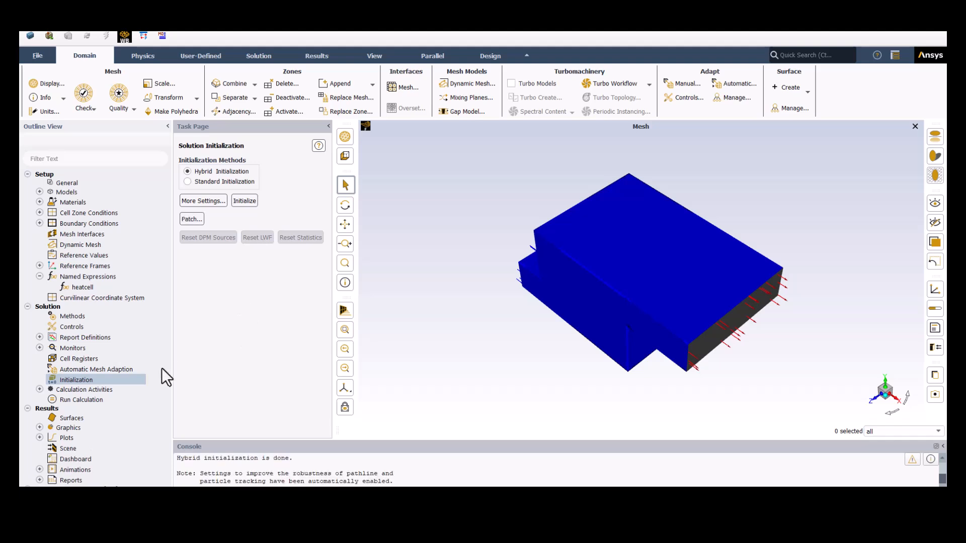
left_click(87, 399)
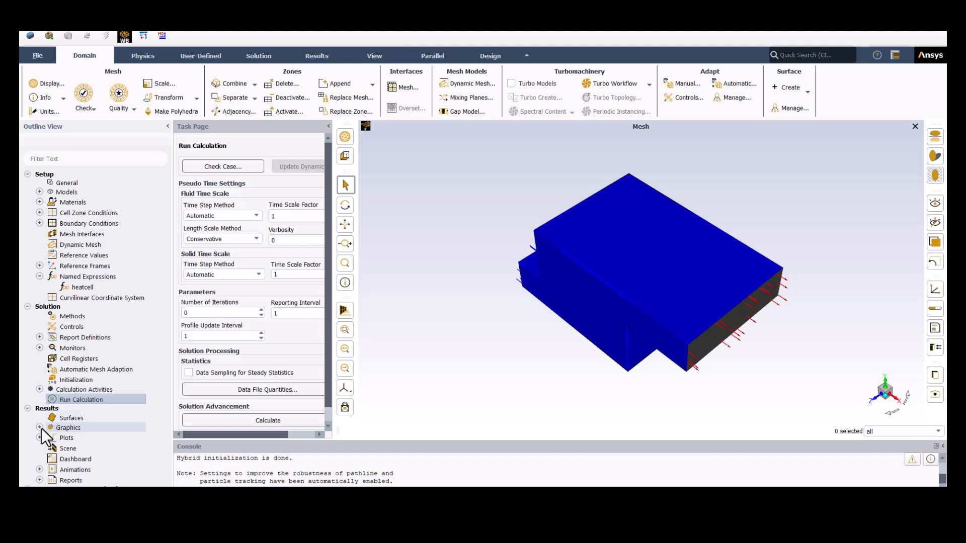
right_click(74, 418)
mouse_move(95, 434)
left_click(143, 469)
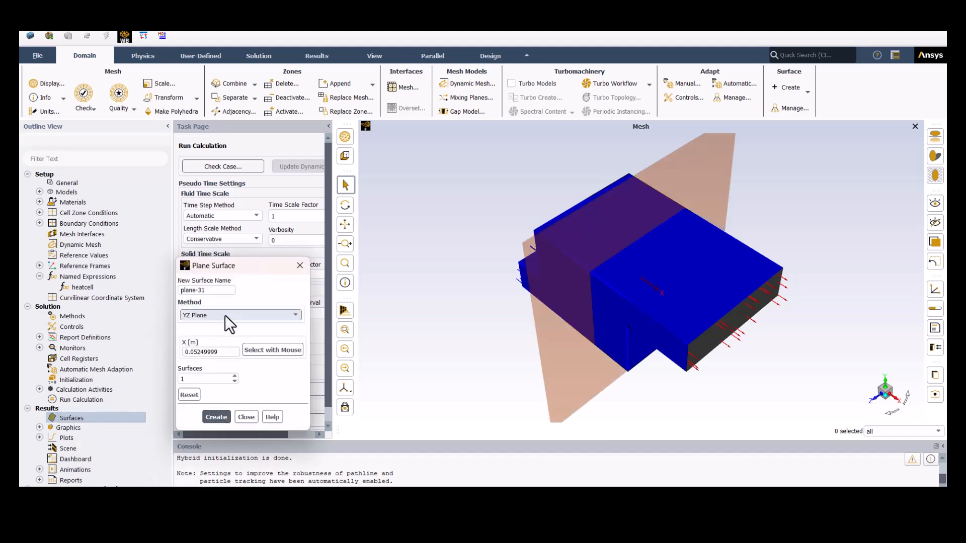
left_click(300, 265)
left_click(39, 427)
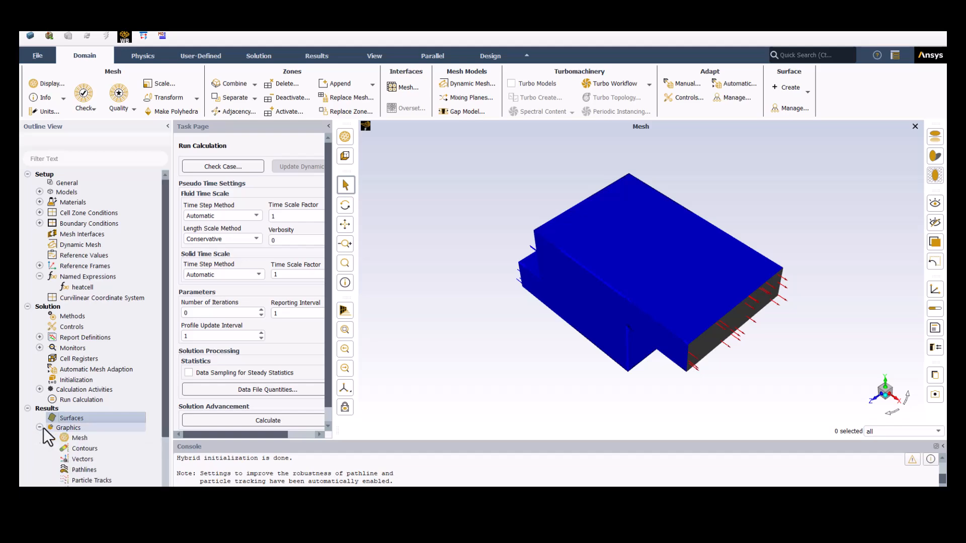
right_click(85, 446)
left_click(103, 452)
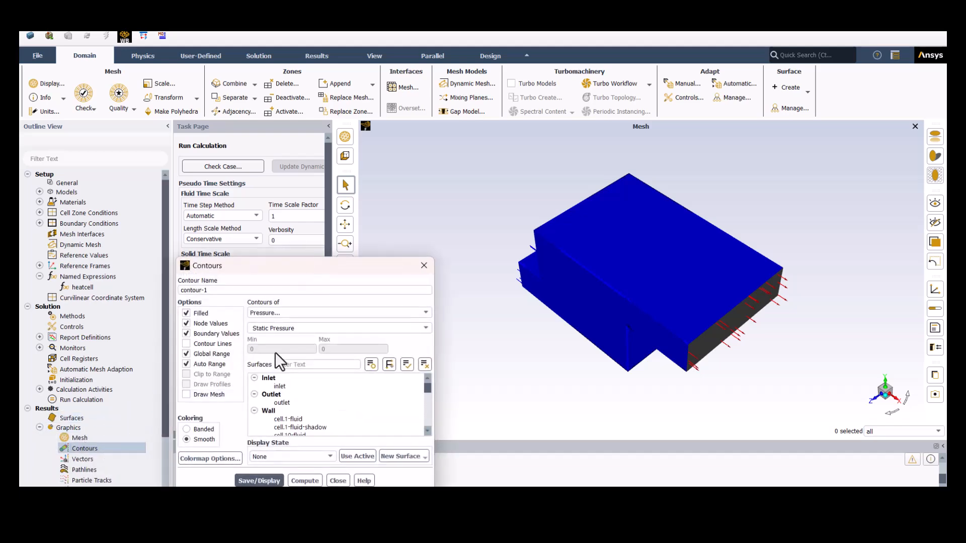
left_click(346, 209)
- Create a ZX plane surface through the upper part of the domain at Y about 0.0615 m
right_click(81, 419)
mouse_move(103, 435)
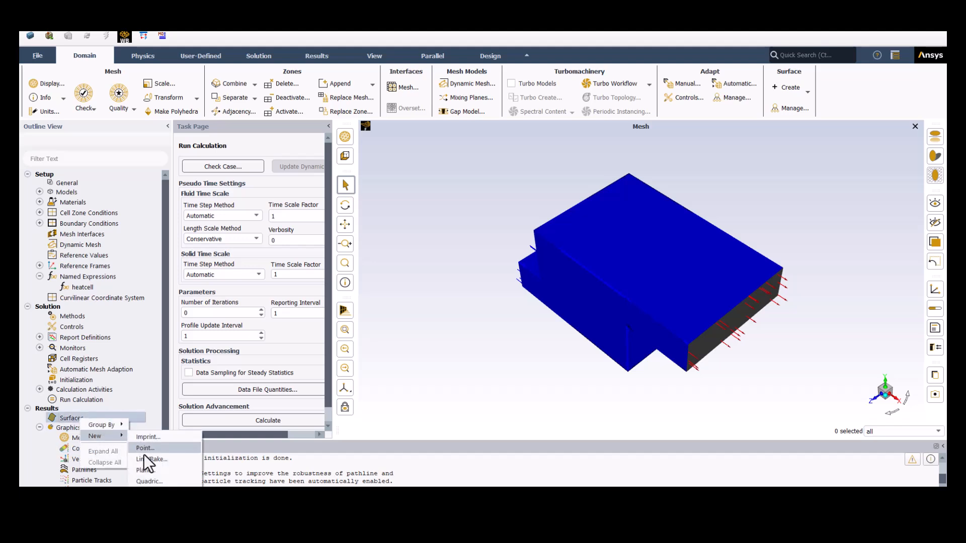
left_click(149, 468)
left_click(203, 318)
left_click(204, 331)
left_click_drag(644, 270, 639, 231)
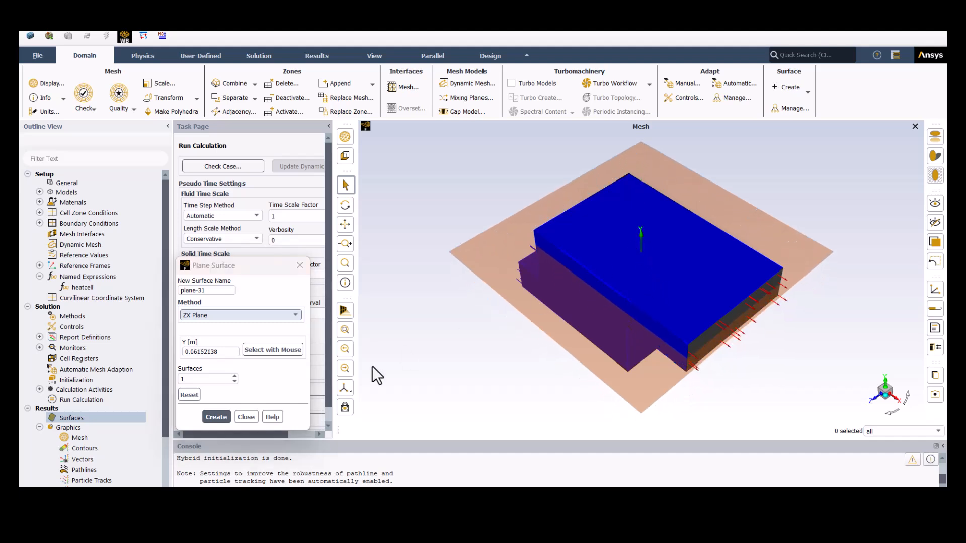
left_click(215, 416)
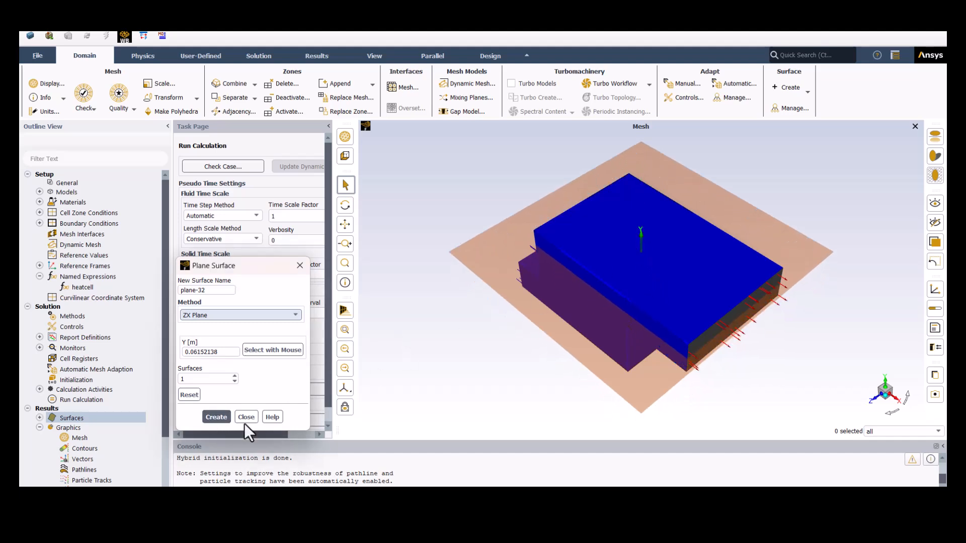
- Create two more ZX plane surfaces at Y about 0.029 m and about 0.0081 m
left_click_drag(638, 233, 641, 275)
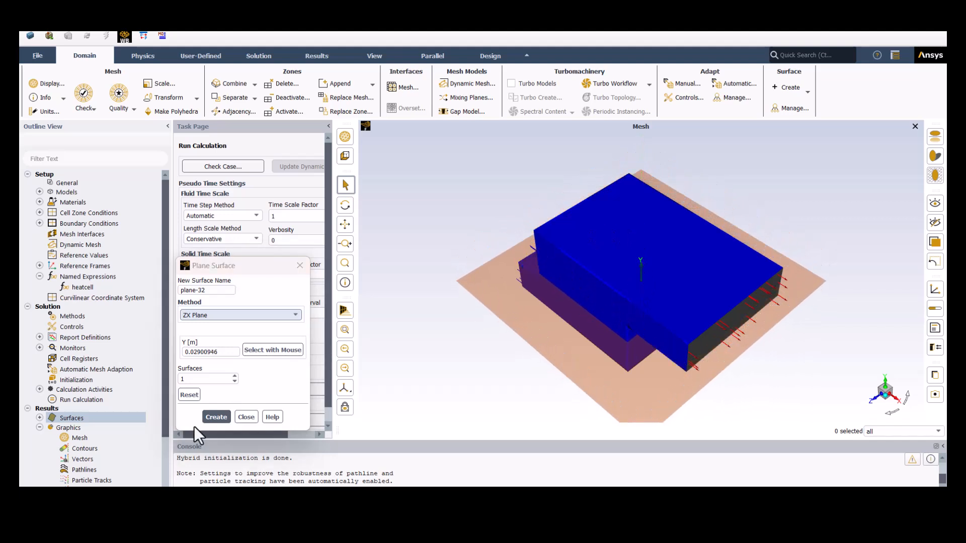
left_click(216, 418)
left_click_drag(640, 271, 632, 292)
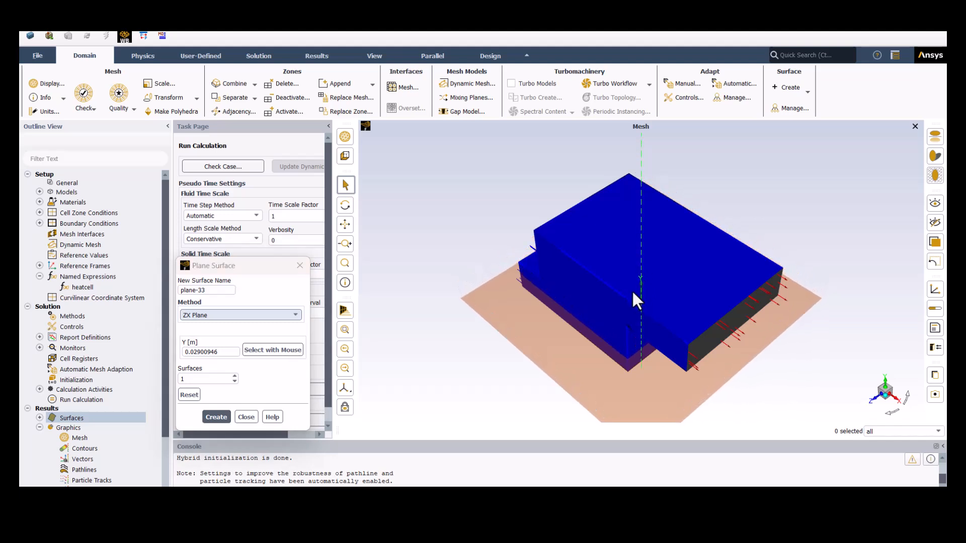
left_click(217, 417)
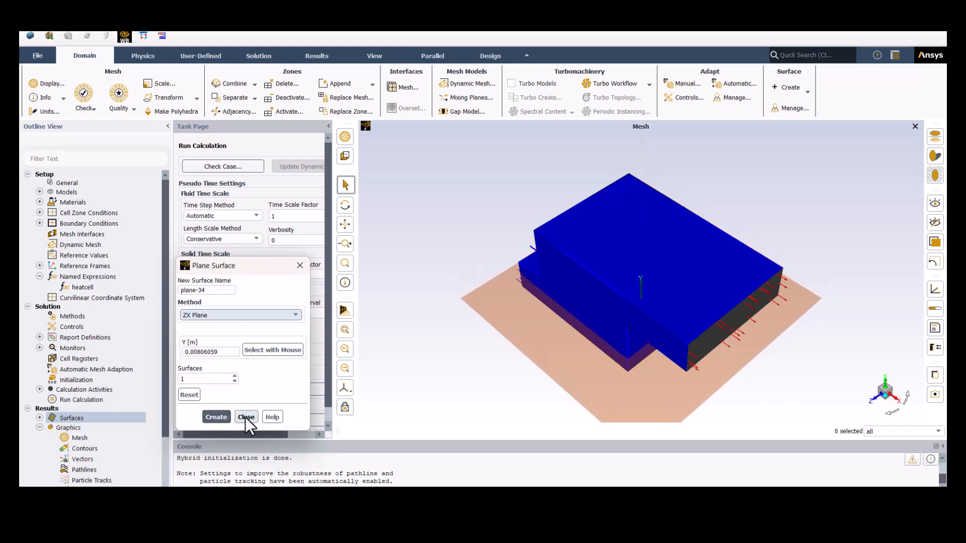
left_click(245, 417)
- Create and display a static temperature contour on all the plane surfaces with Global Range turned off
double_click(97, 447)
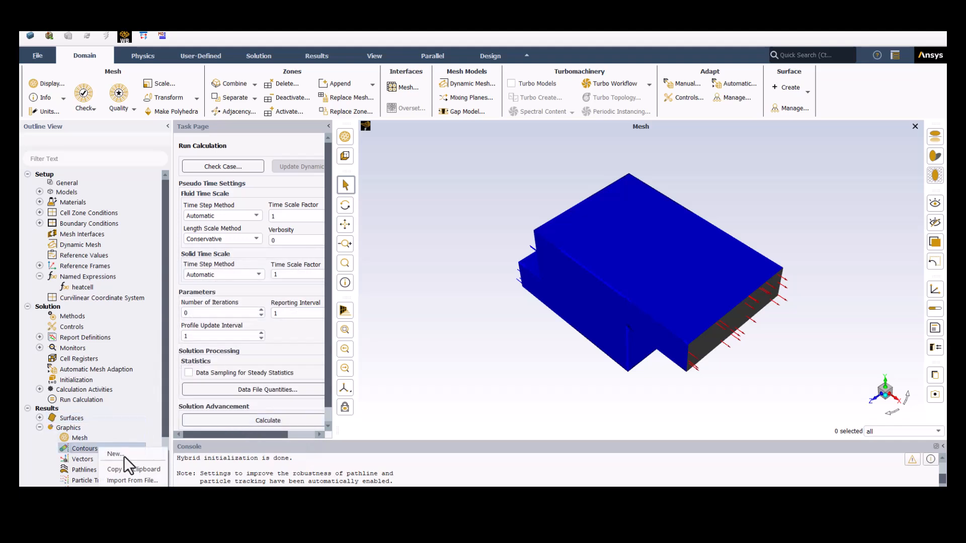
left_click(136, 298)
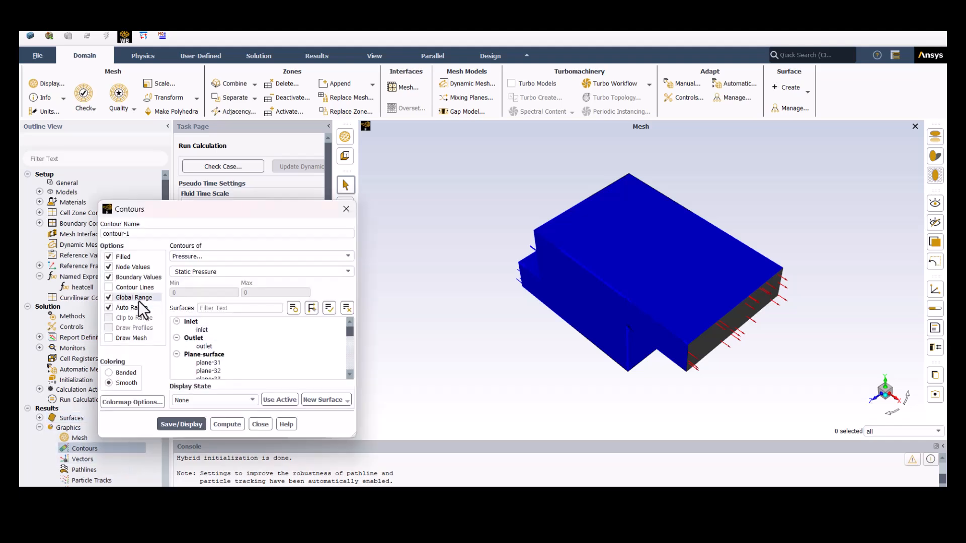
left_click(207, 256)
left_click(208, 289)
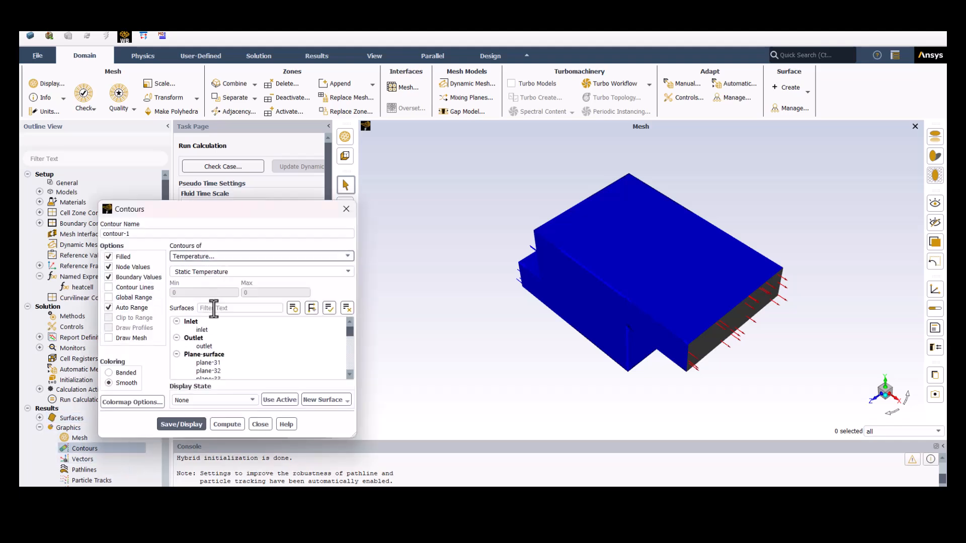
left_click(207, 354)
left_click(182, 424)
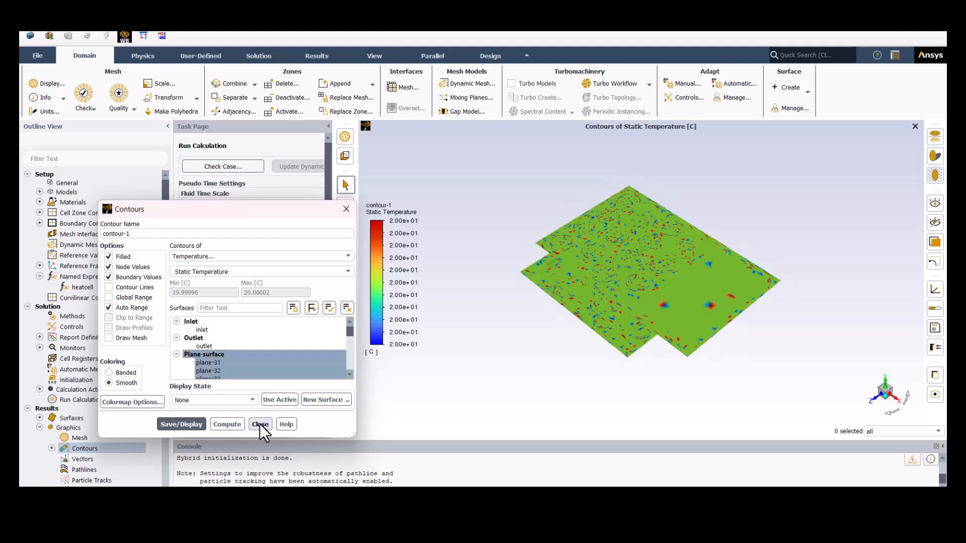
- Change the contour colormap's number format to float and close the contour settings
left_click(126, 403)
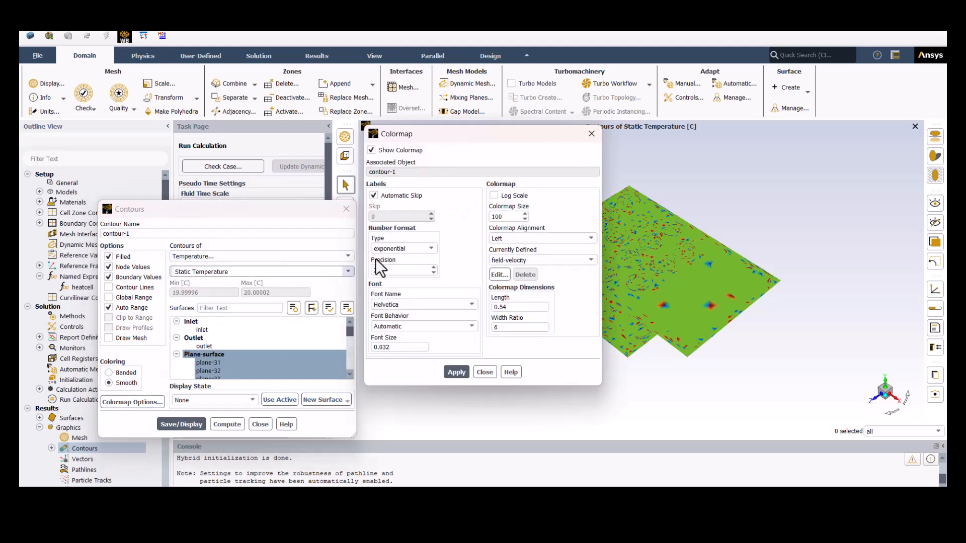
left_click(397, 248)
left_click(391, 265)
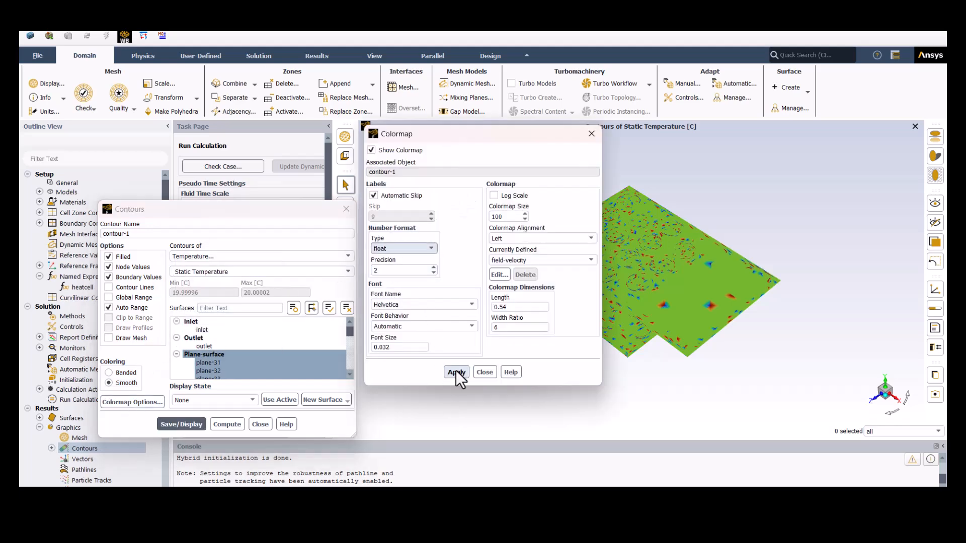
left_click(483, 373)
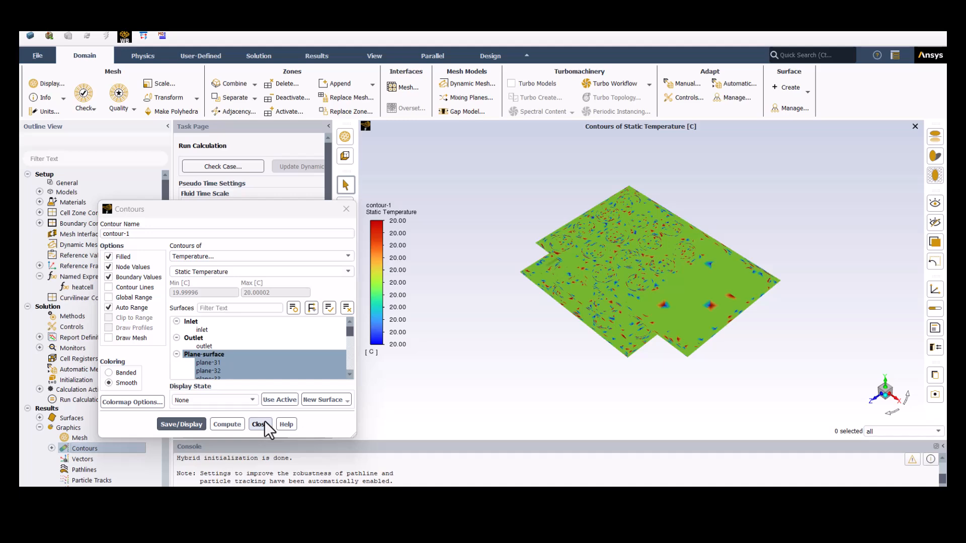
left_click(259, 424)
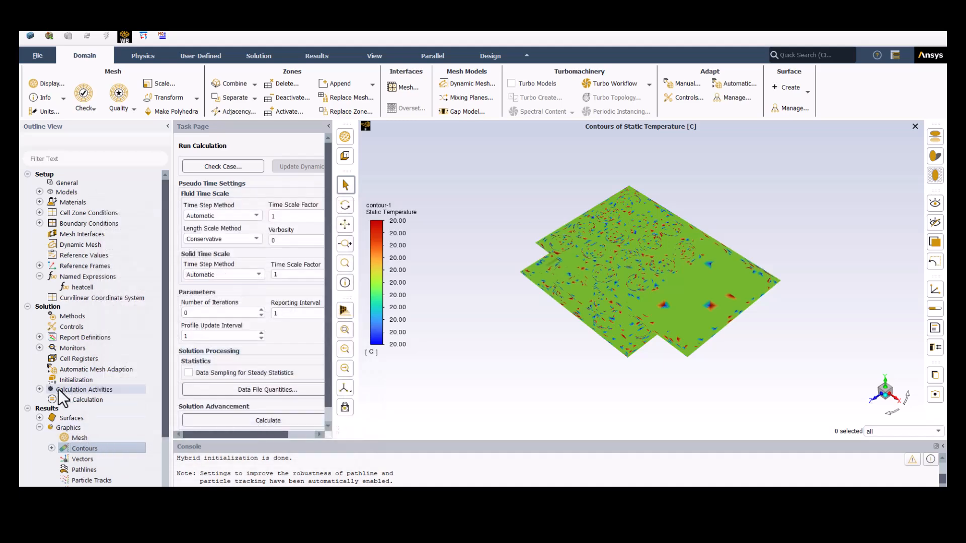
- Define a solution animation of contour-1 recorded every 25 iterations, using the active isometric view
left_click(40, 390)
right_click(90, 428)
left_click(106, 435)
left_click(403, 253)
left_click_drag(457, 138, 209, 164)
double_click(192, 192)
type("25")
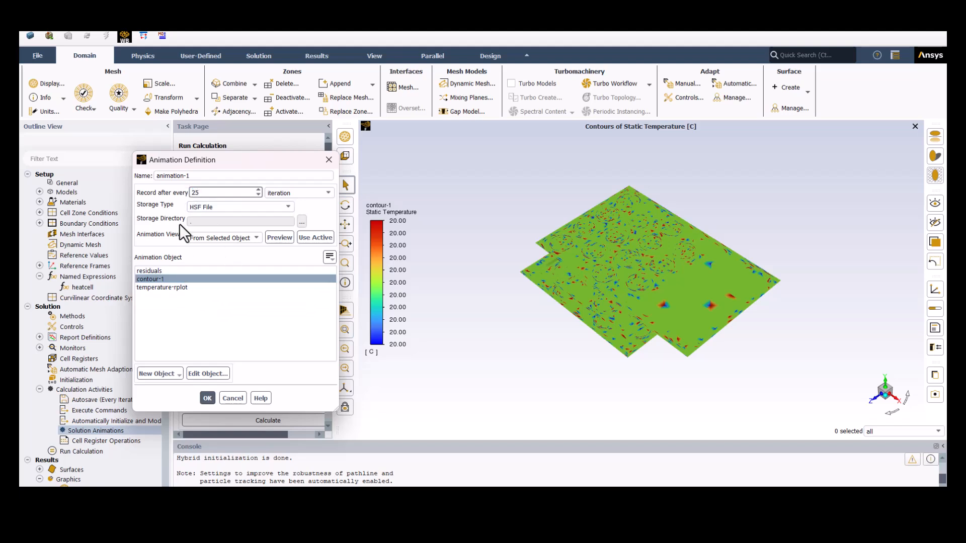
left_click(308, 238)
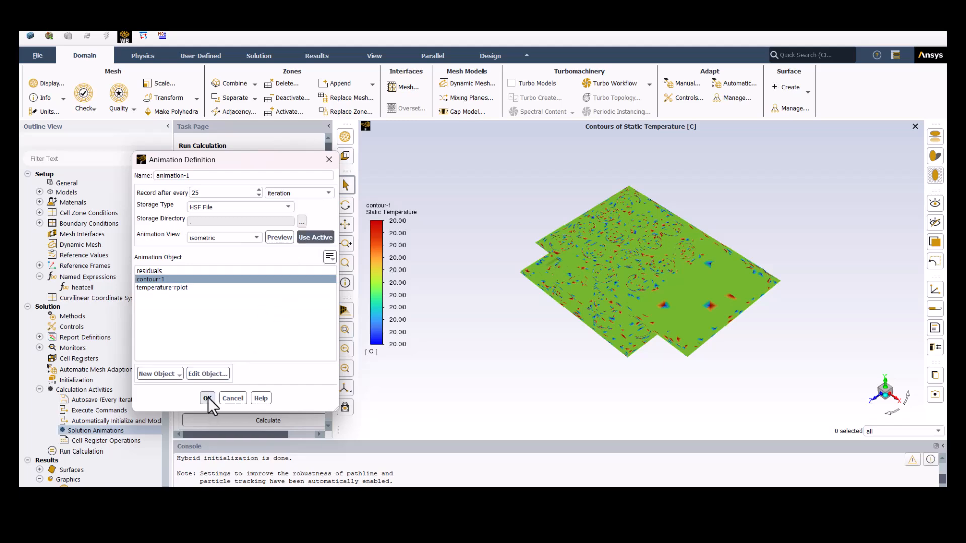
- Orient the model to show the three contour planes separated, use that as the animation view, and save the animation
left_click_drag(605, 309, 620, 271)
scroll(660, 267, "up", 4)
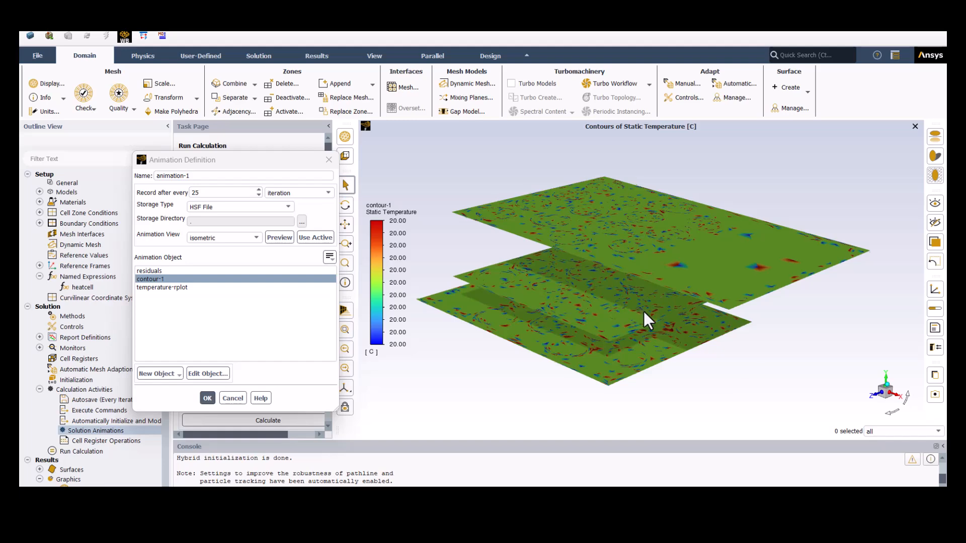
left_click_drag(649, 307, 712, 265)
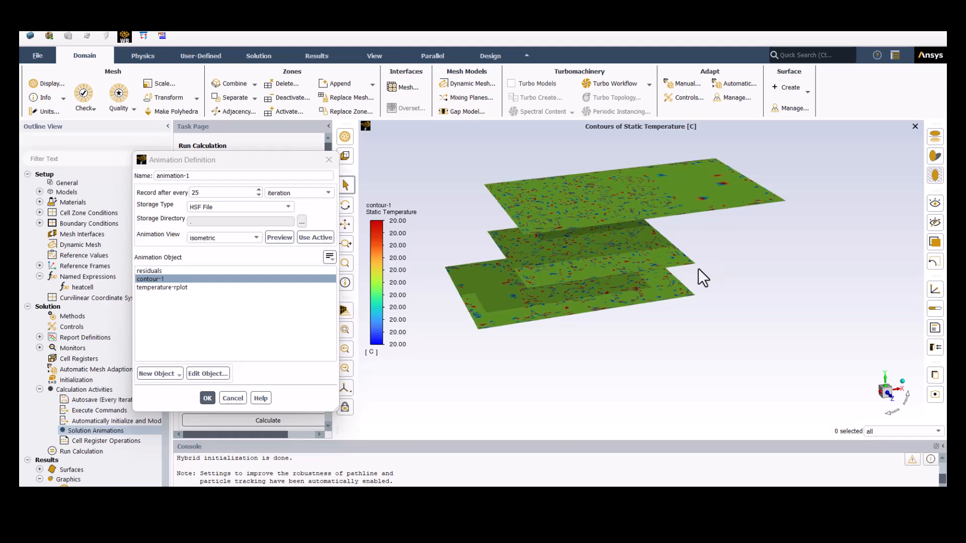
left_click(311, 236)
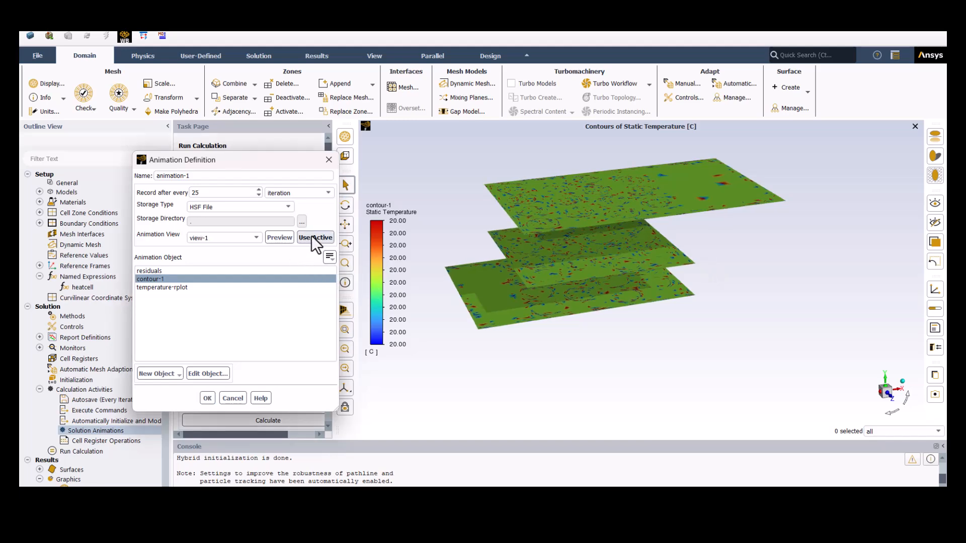
left_click(208, 397)
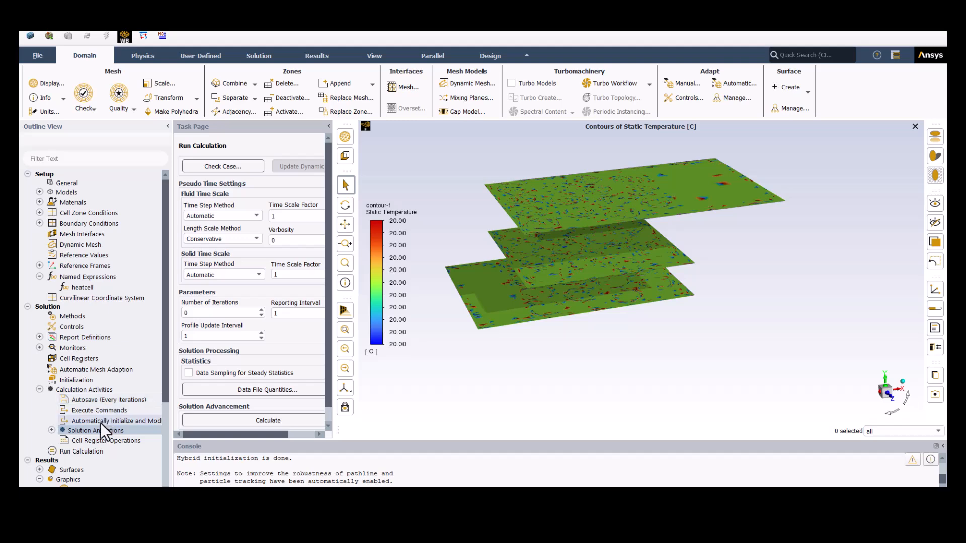
- Check the settings of the saved animation-1 definition
left_click(52, 430)
double_click(95, 440)
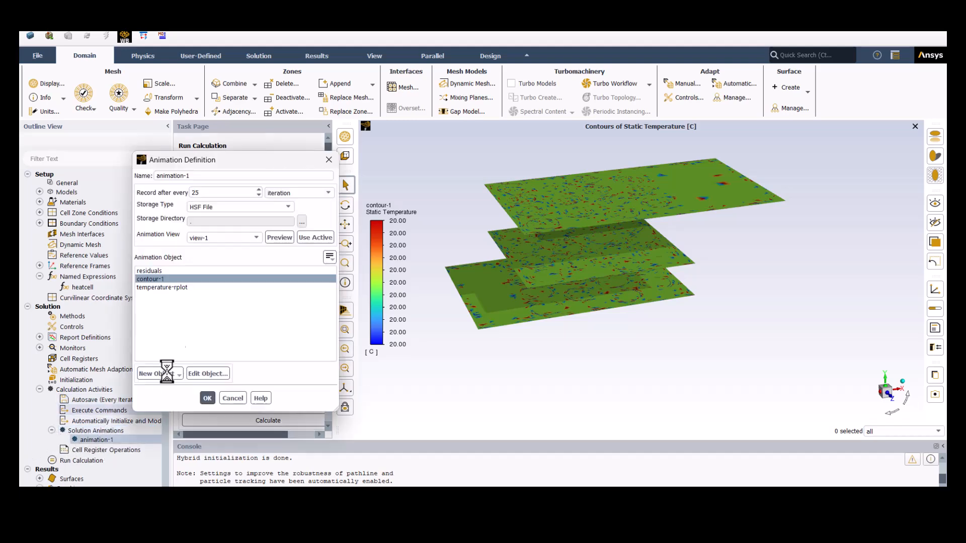
left_click(204, 401)
- Set the number of iterations to 500 and start the calculation
left_click(109, 462)
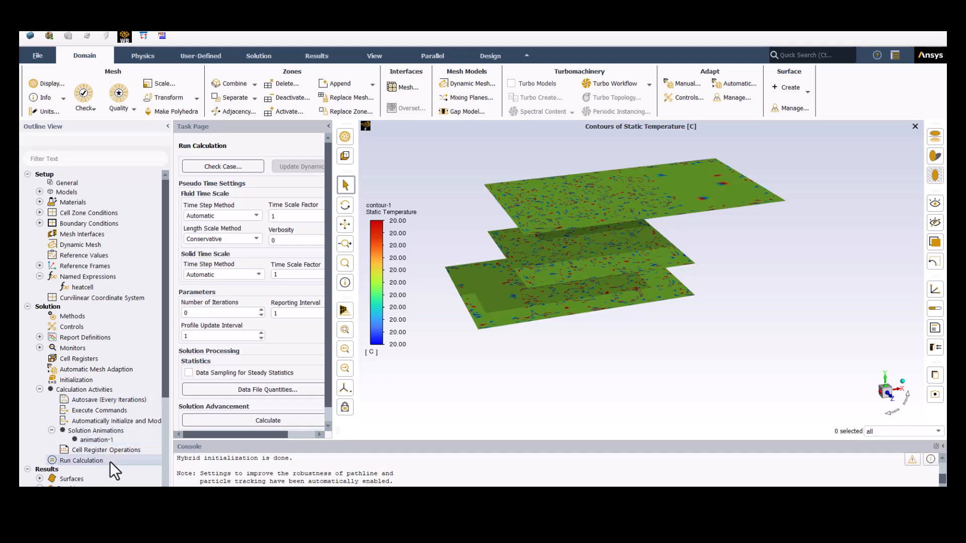
left_click_drag(189, 313, 172, 312)
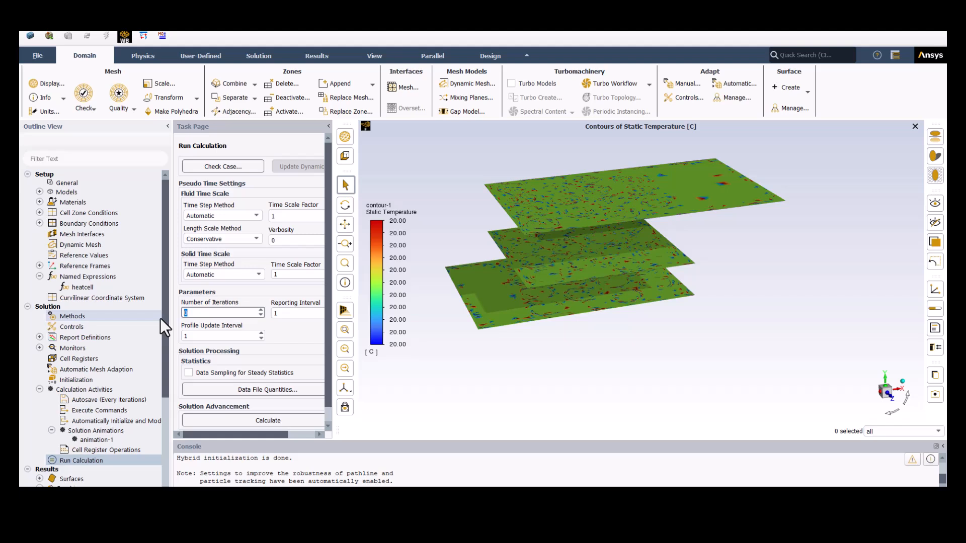
type("500")
left_click(245, 421)
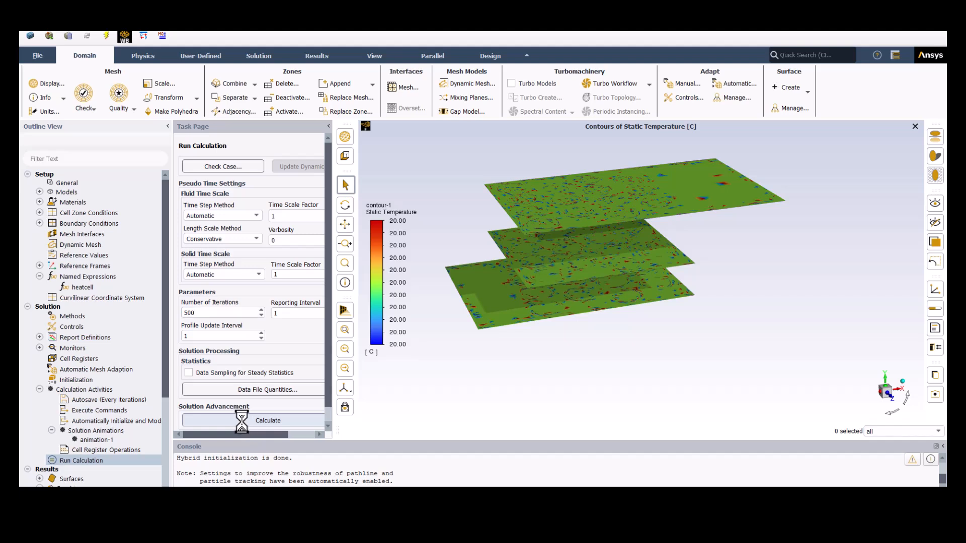
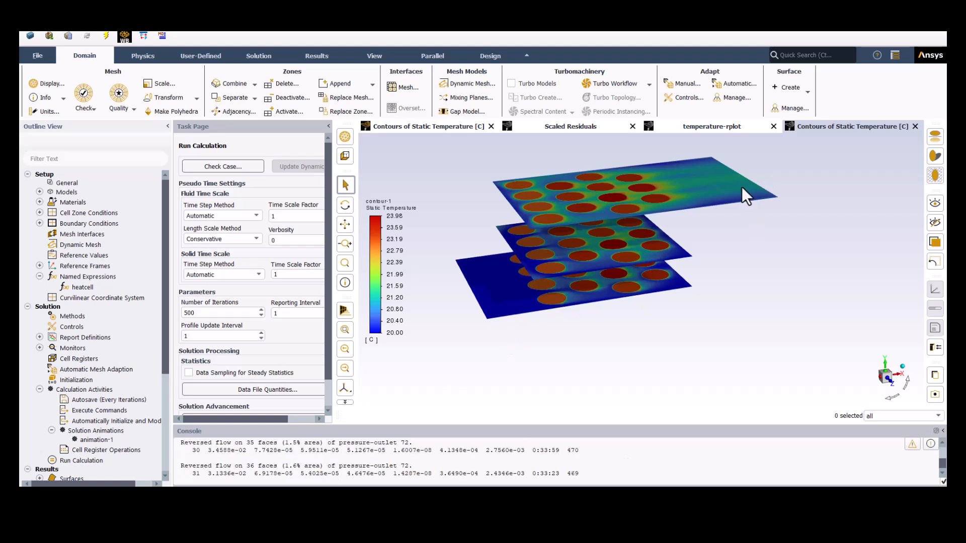
- Check the scaled residuals, the outlet temperature plot and the static temperature contours of the running calculation
left_click(583, 126)
left_click(720, 126)
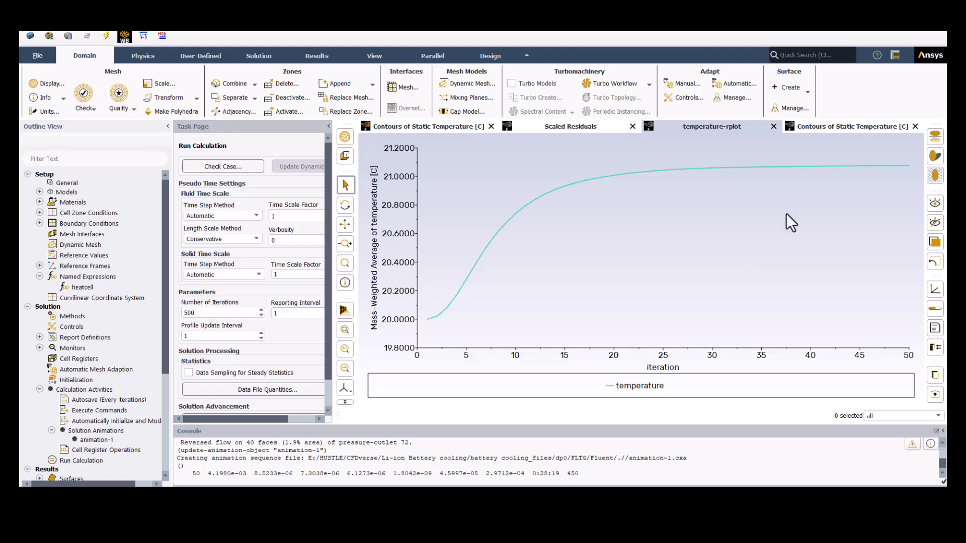
middle_click_drag(446, 223, 496, 301)
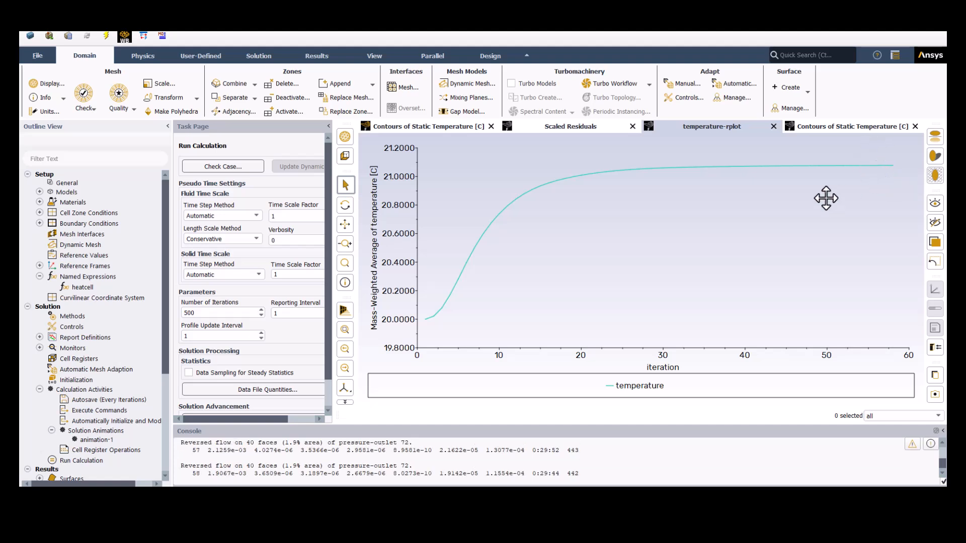
left_click(846, 128)
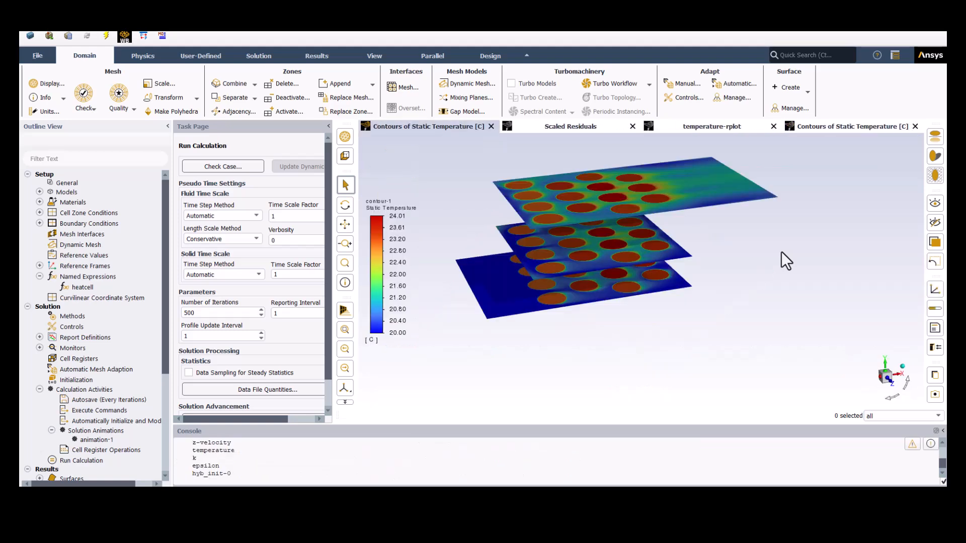
left_click(728, 127)
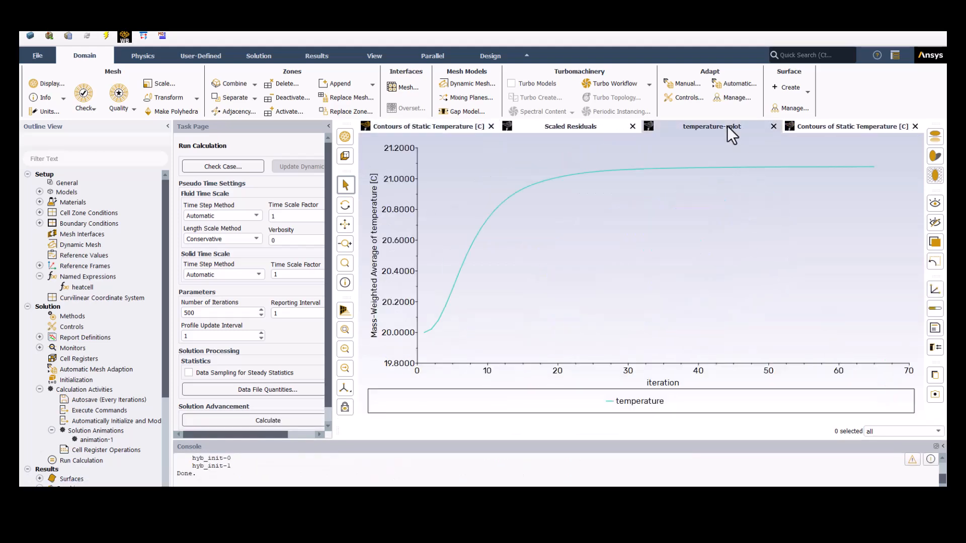
left_click(837, 128)
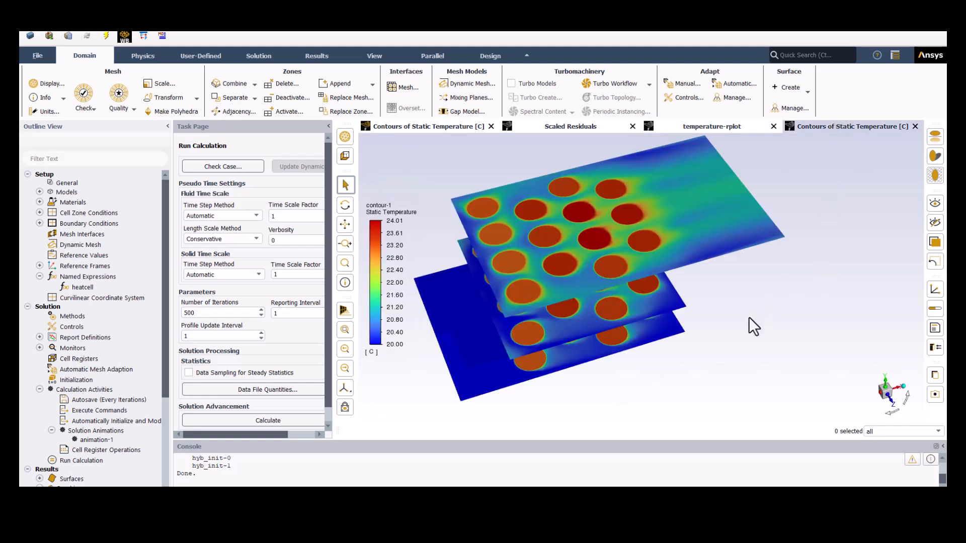
- Probe the static temperature of cells on the lowest contour plane and along the airflow on the middle plane
left_click_drag(759, 269, 691, 270)
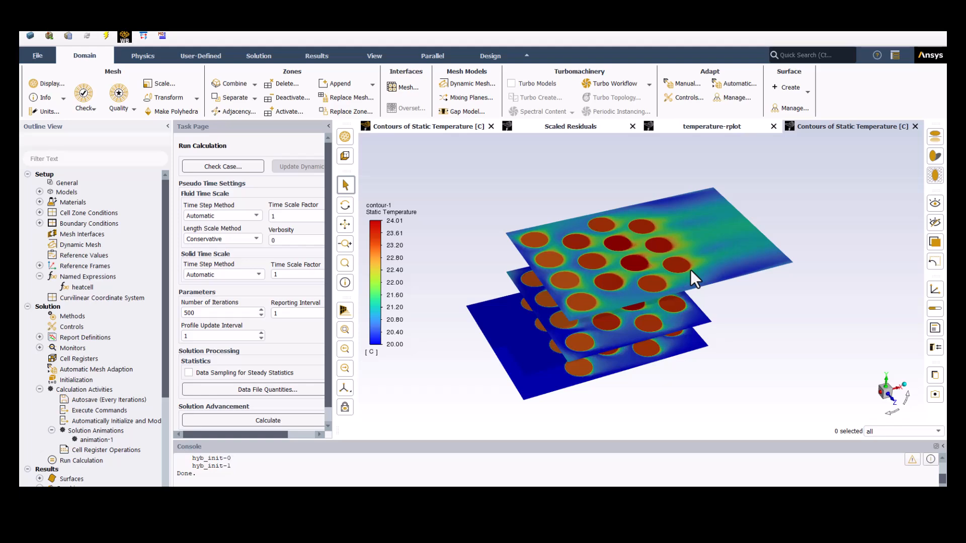
left_click_drag(733, 327, 695, 325)
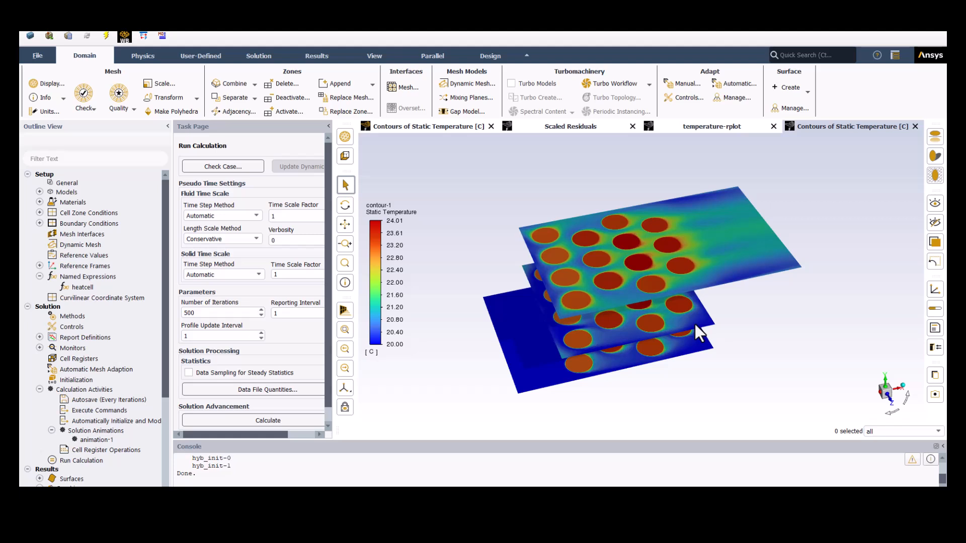
left_click_drag(639, 359, 570, 372)
scroll(561, 352, "up", 4)
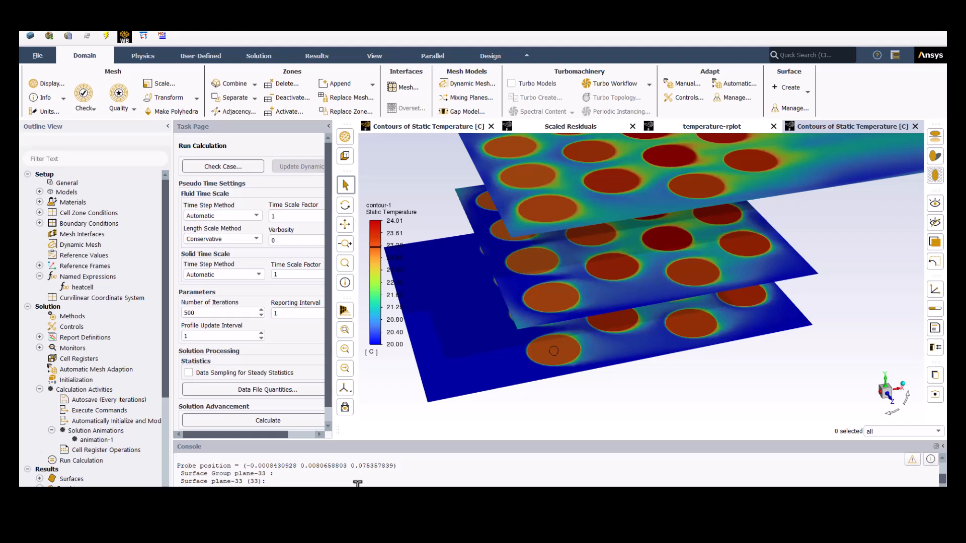
left_click_drag(527, 378, 567, 363)
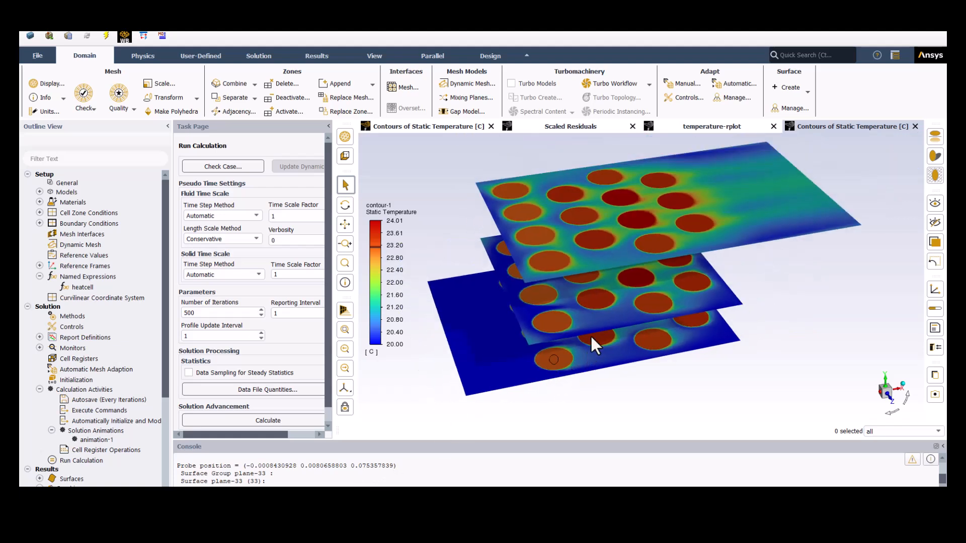
left_click(595, 299)
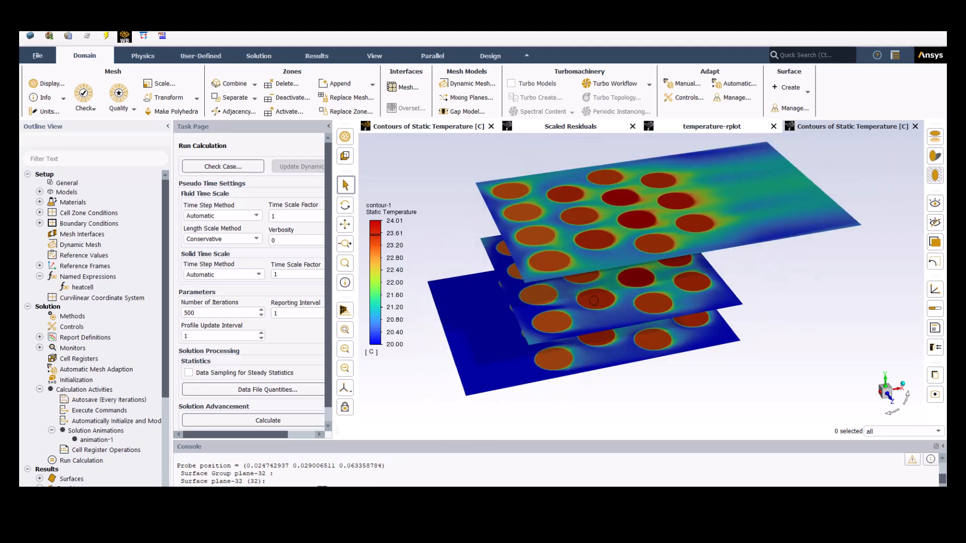
left_click(634, 278)
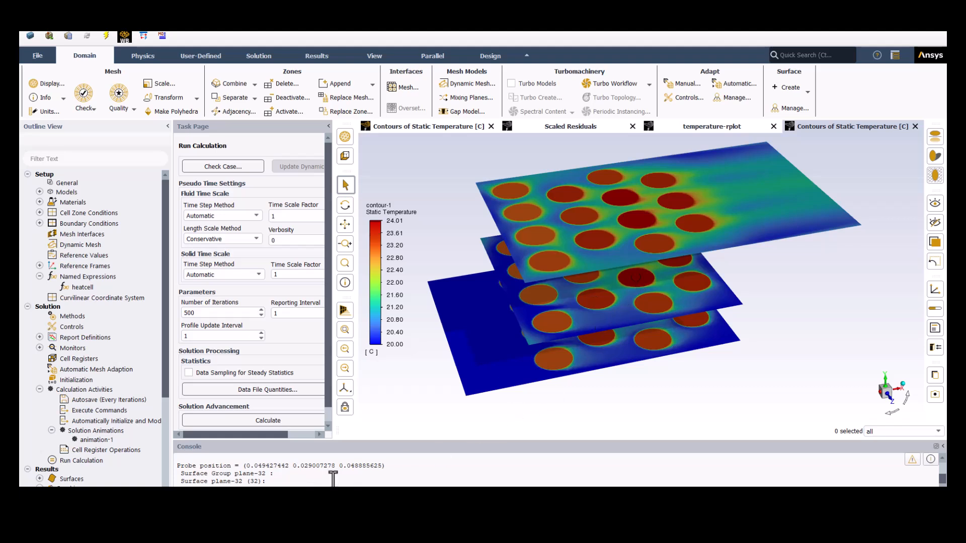
left_click_drag(297, 484, 351, 485)
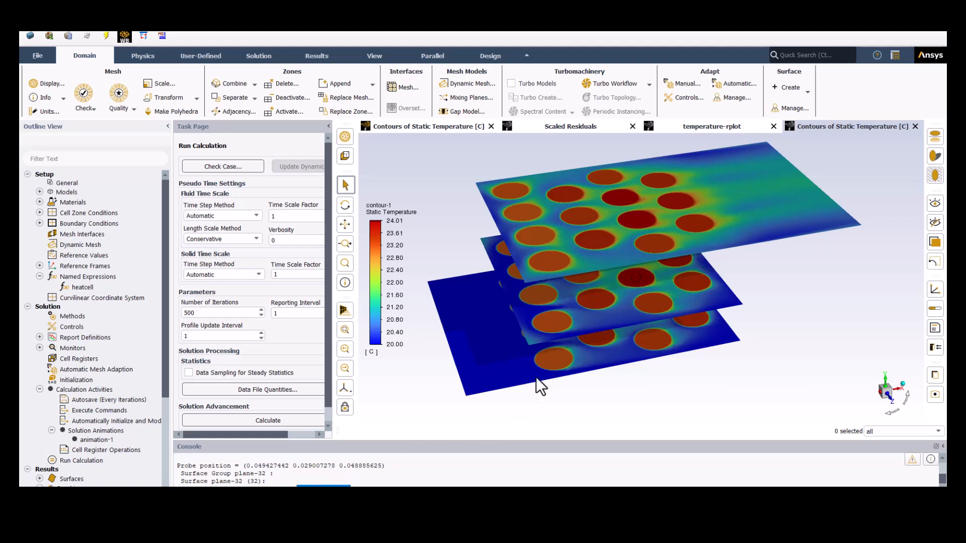
left_click(691, 283)
- Probe the static temperature of successive cells from inlet to outlet side on the uppermost contour plane
mouse_move(637, 256)
middle_mouse_down()
mouse_move(627, 261)
mouse_move(628, 291)
mouse_move(626, 240)
mouse_move(624, 252)
middle_mouse_up()
left_click(535, 297)
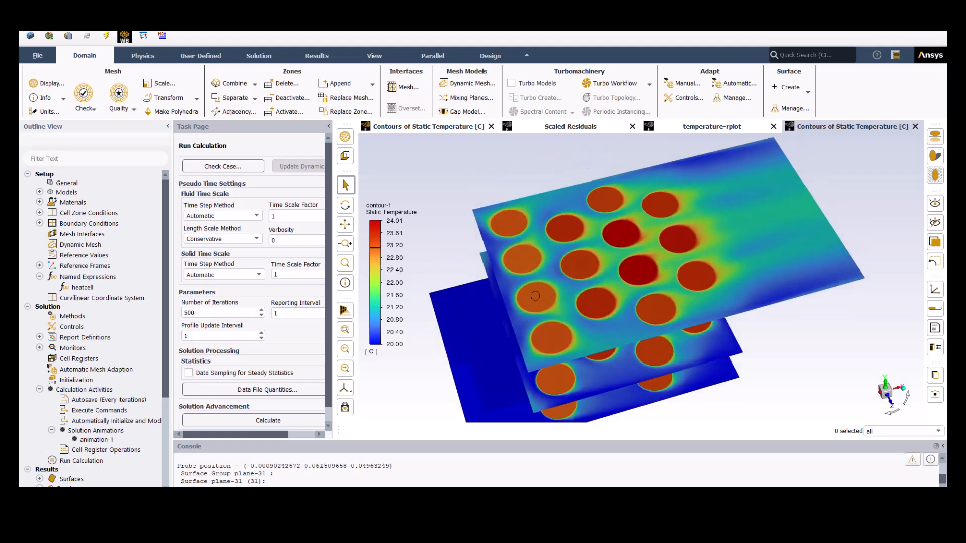
left_click(579, 266)
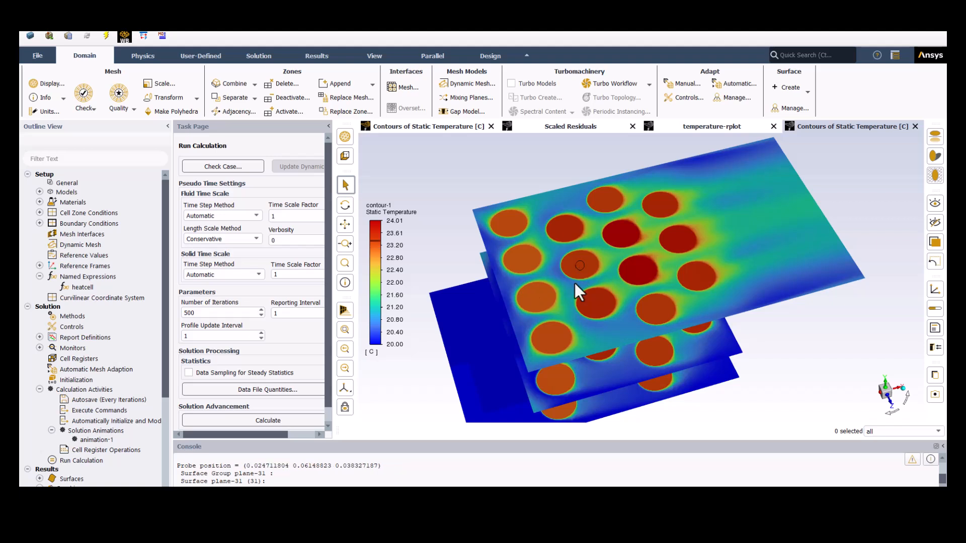
left_click(638, 269)
left_click(679, 241)
mouse_move(600, 273)
left_mouse_down()
mouse_move(591, 273)
mouse_move(587, 252)
left_mouse_up()
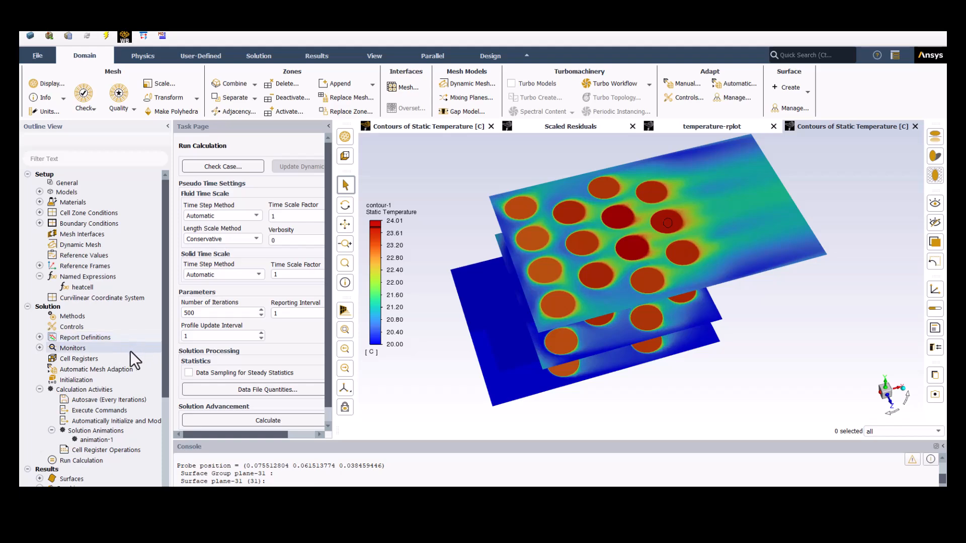
- Create velocity vectors vector-1 on plane-31, coloured by static temperature, with Global Range off and a scale of 0.01
scroll(103, 427, "down", 3)
right_click(77, 418)
left_click(94, 423)
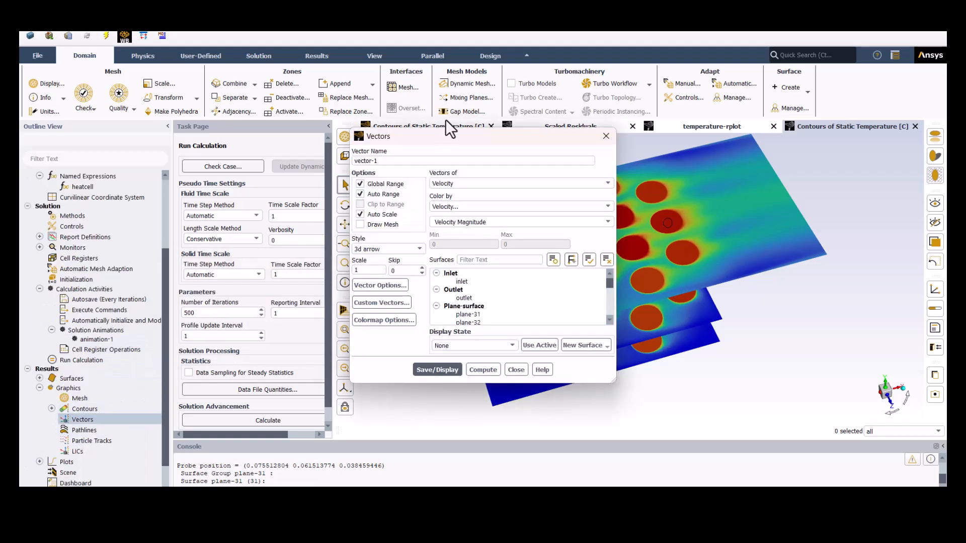
left_click_drag(438, 133, 155, 168)
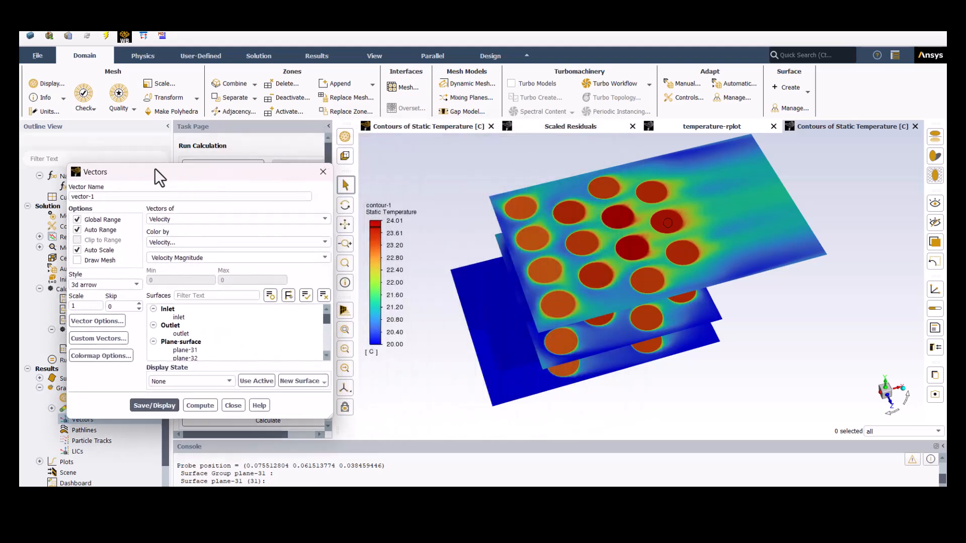
left_click(101, 220)
left_click(176, 219)
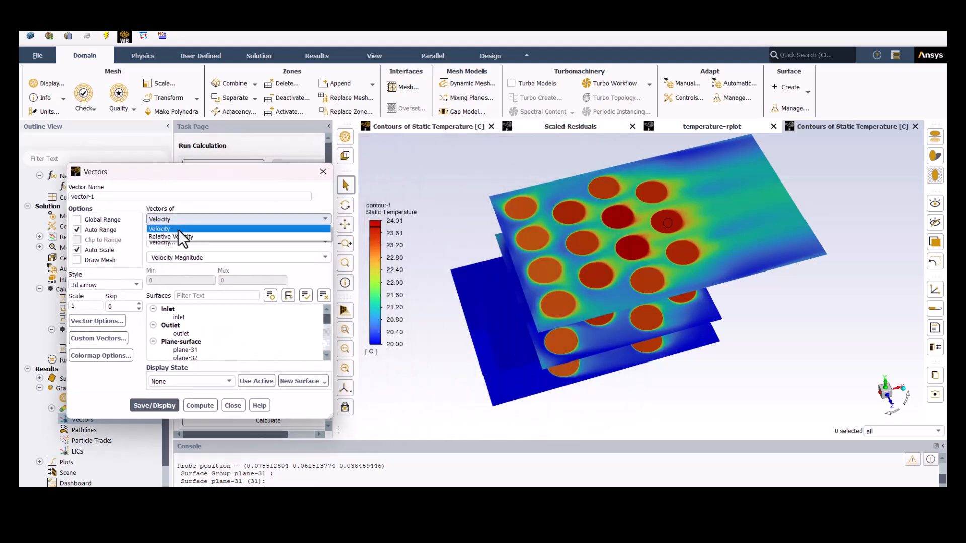
left_click(177, 218)
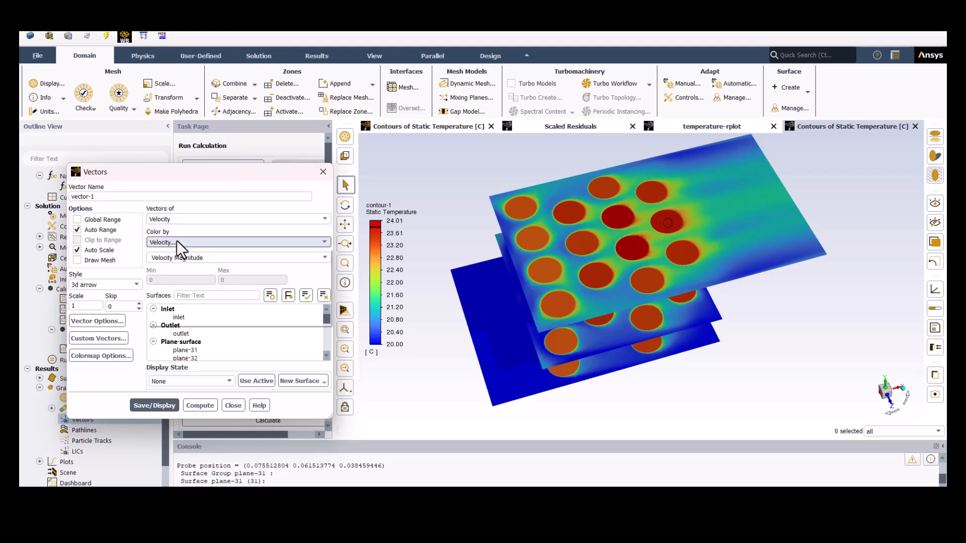
left_click(176, 240)
left_click(174, 275)
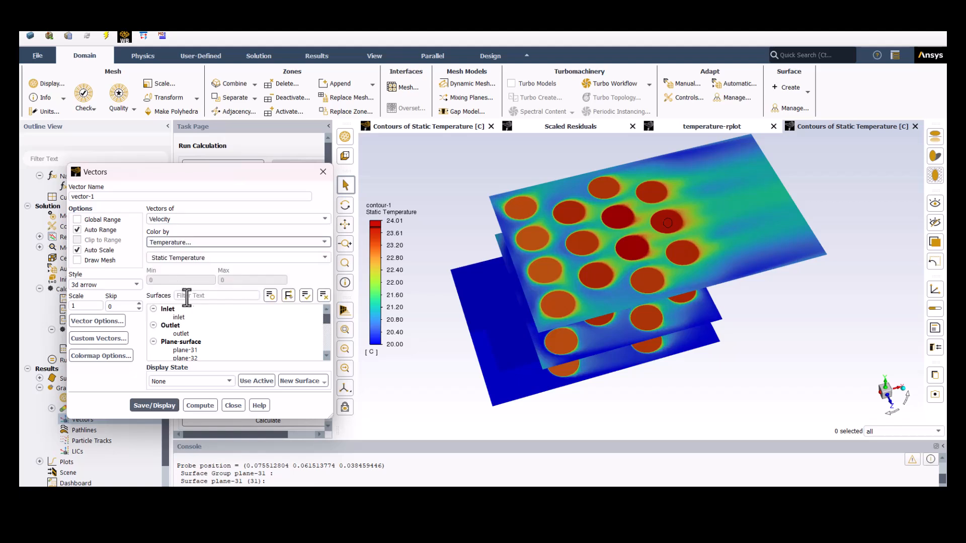
left_click(185, 350)
double_click(85, 309)
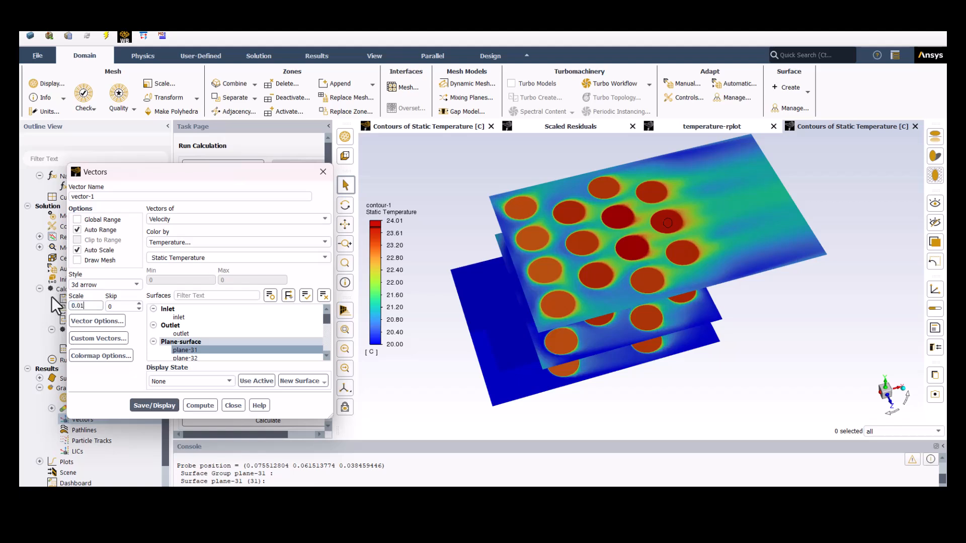
- Enable the In Plane option for vector-1, then save and display the vectors
left_click(108, 322)
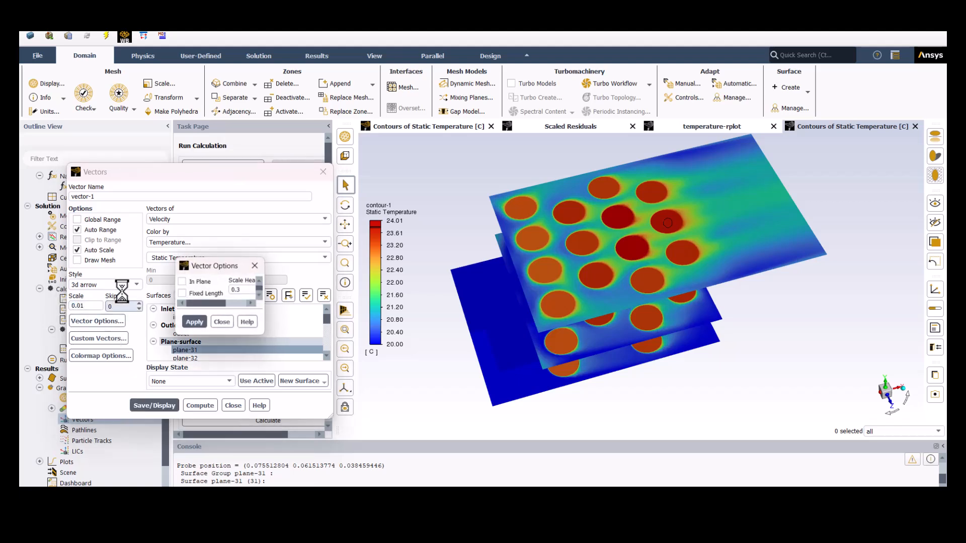
left_click(203, 294)
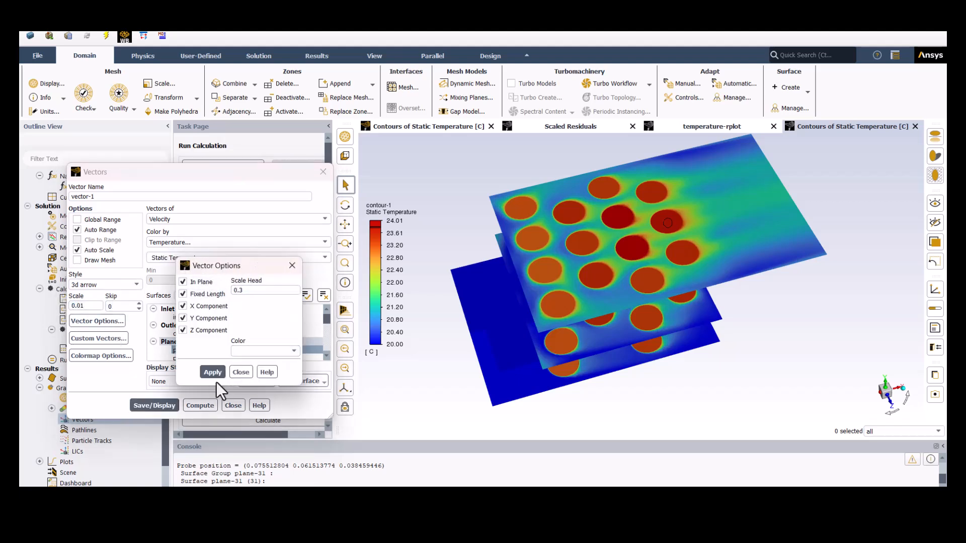
left_click(240, 373)
left_click(161, 404)
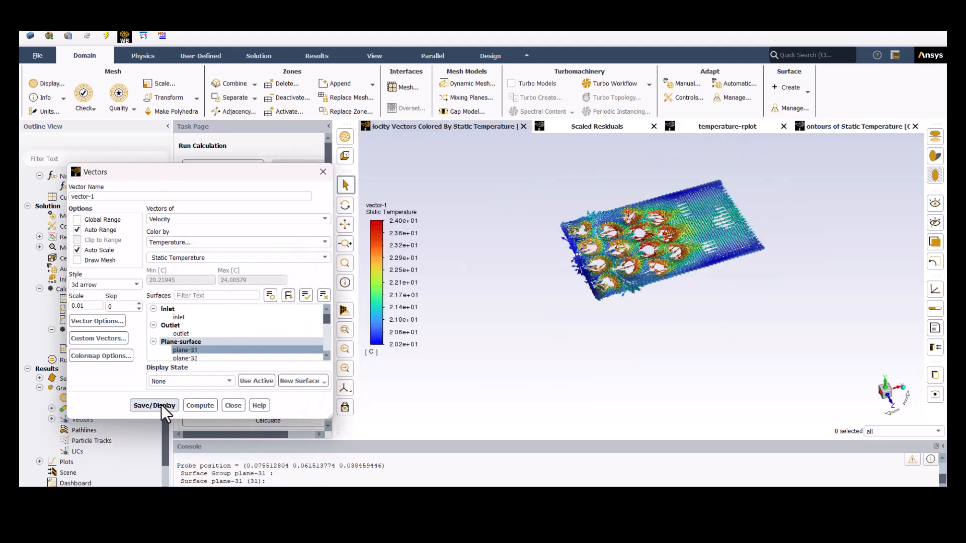
- Set the vector-1 scale to 0.005 and redisplay the vectors
scroll(654, 242, "up", 3)
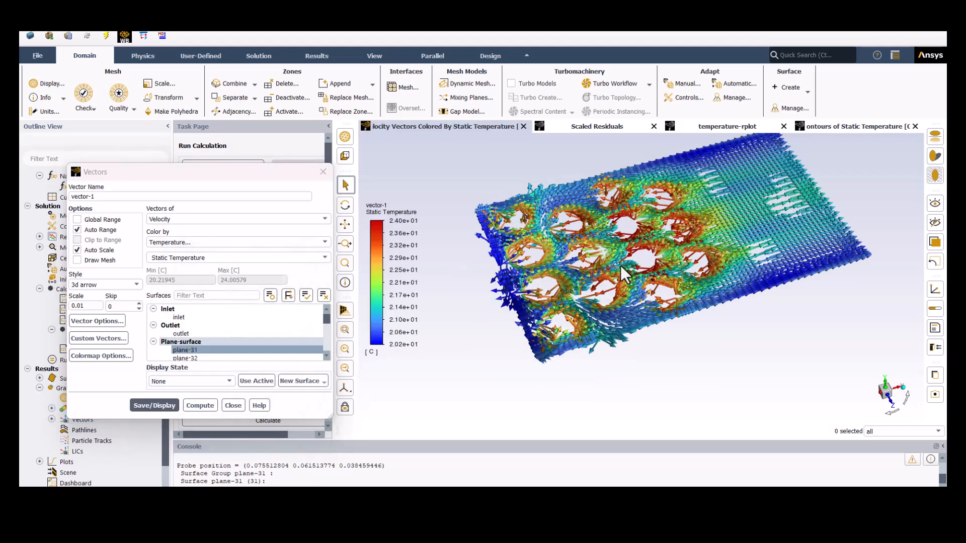
left_click_drag(629, 273, 602, 298)
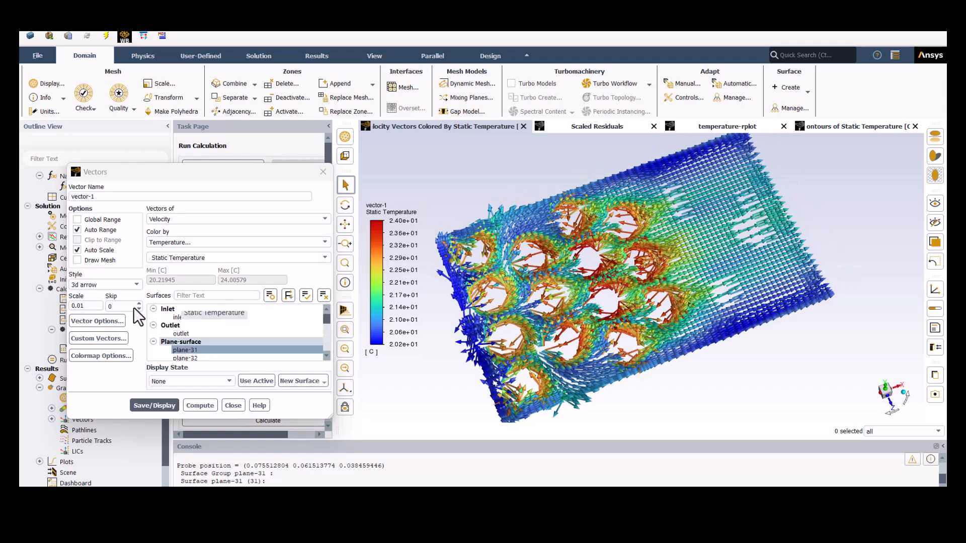
left_click(95, 306)
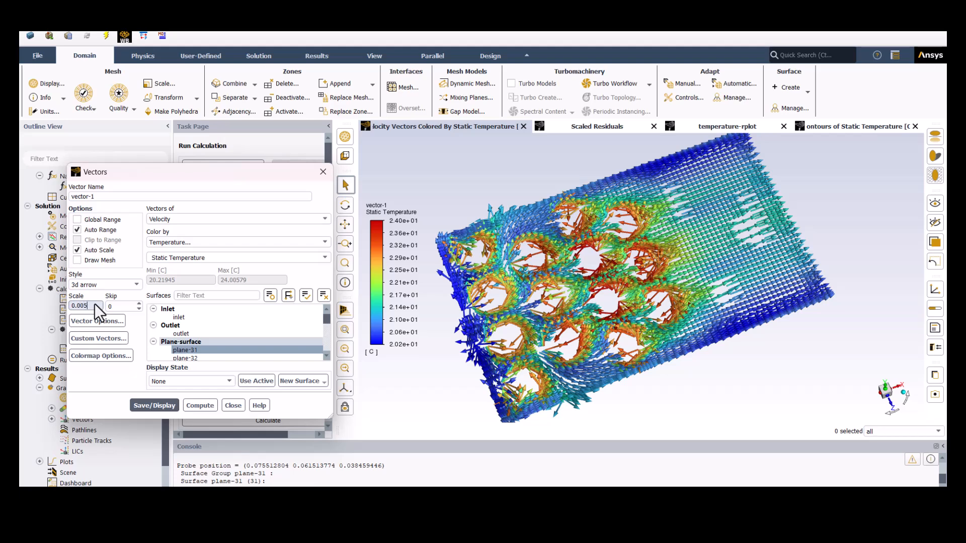
left_click(155, 400)
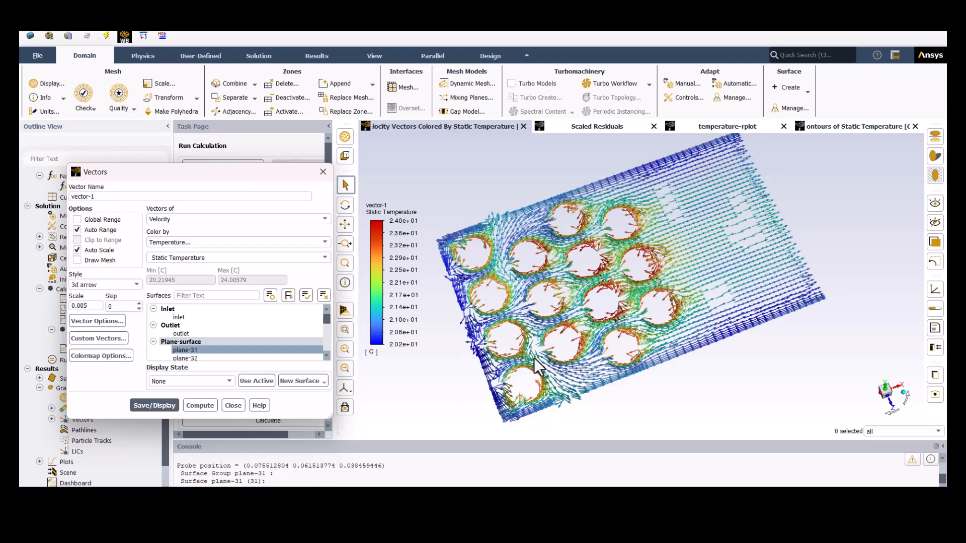
- Examine the velocity vectors around the cells in a plan view with the inlet side facing left, and close the vector settings
left_click(888, 386)
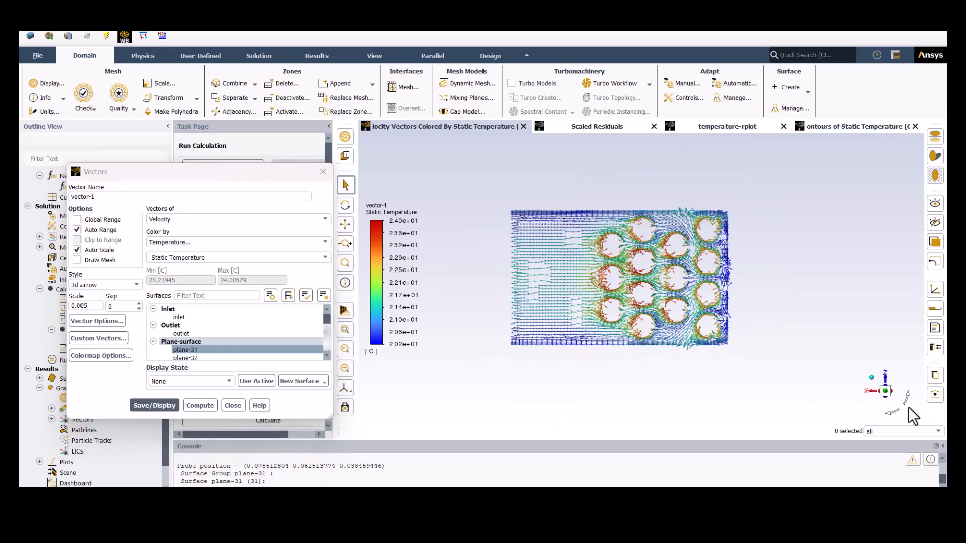
left_click(894, 415)
left_click(892, 414)
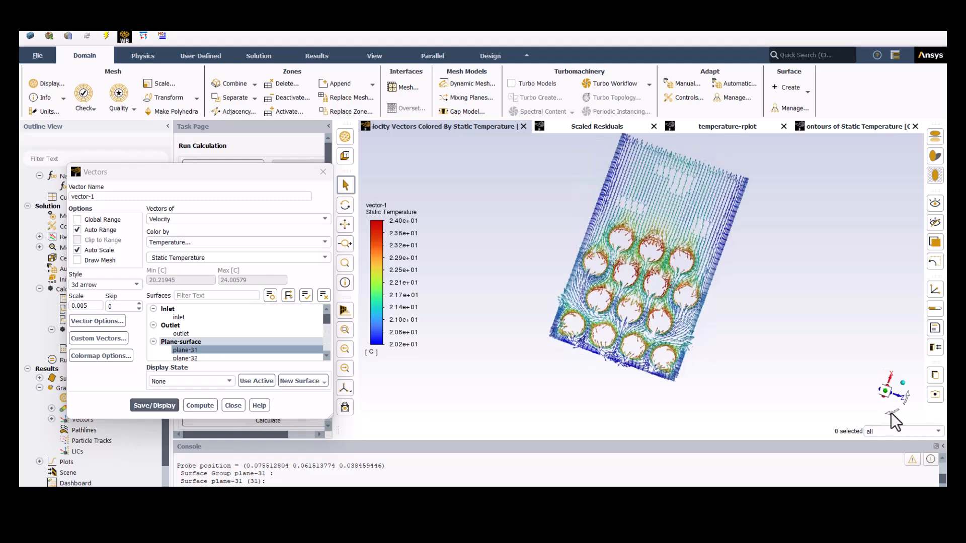
scroll(769, 304, "up", 2)
scroll(701, 221, "up", 1)
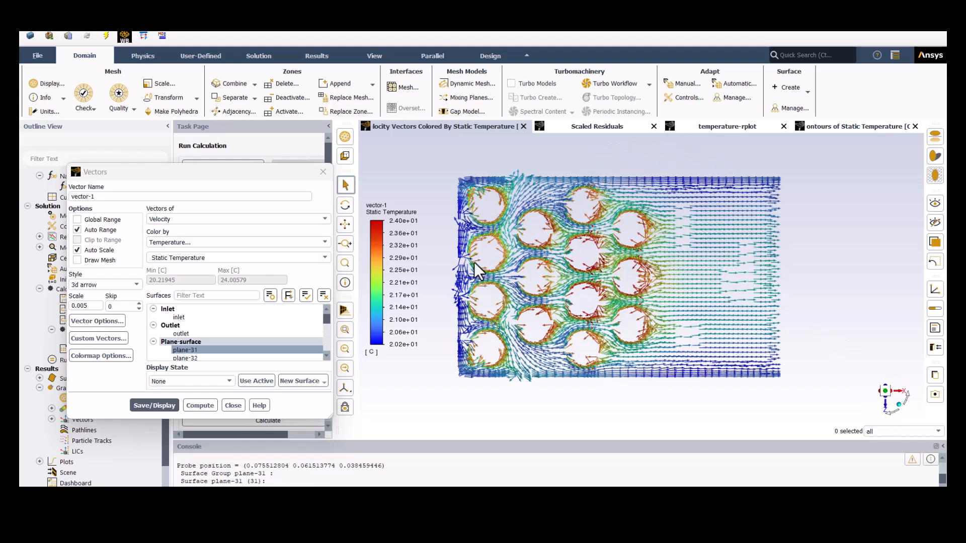
scroll(469, 266, "up", 3)
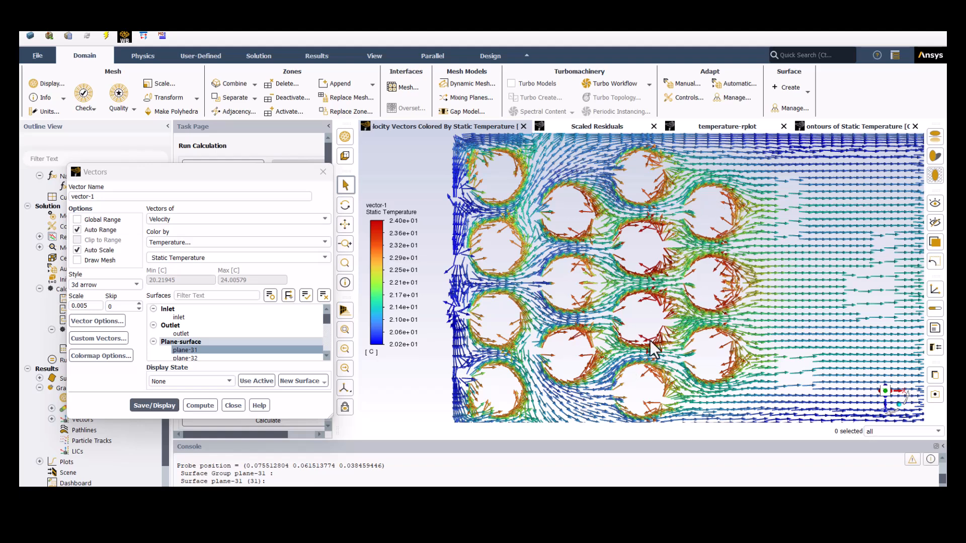
scroll(675, 359, "down", 3)
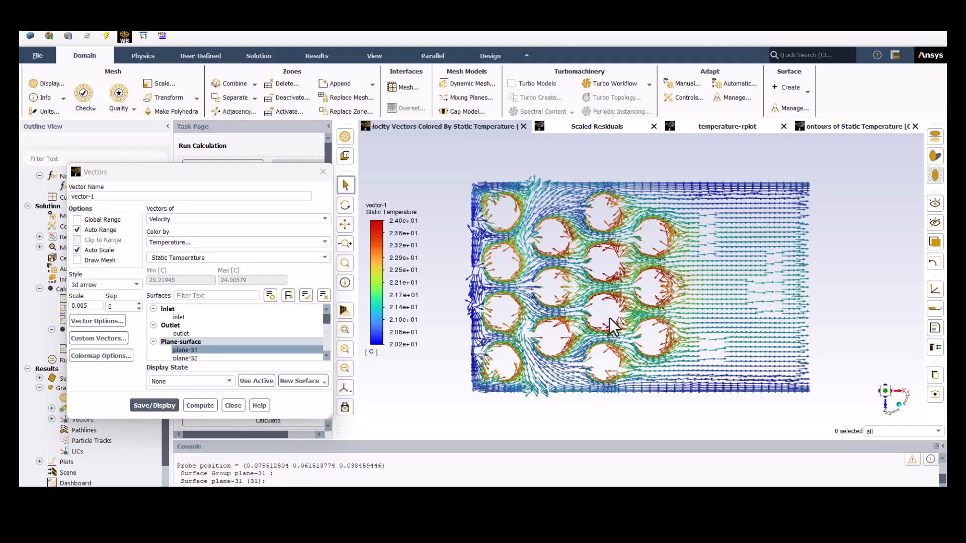
left_click(233, 405)
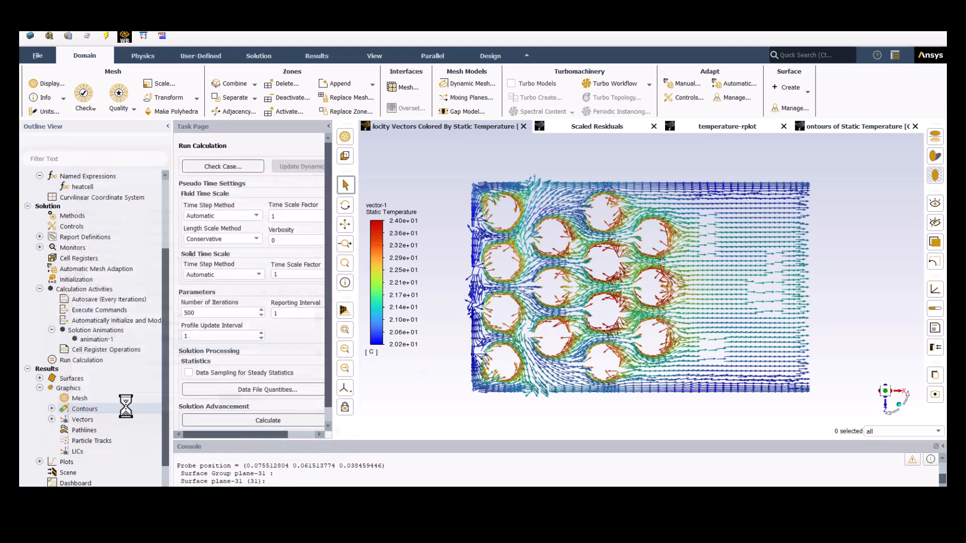
- Redisplay contour-1 of static temperature on the fluid:1 wall surface and view it from an angle
double_click(96, 421)
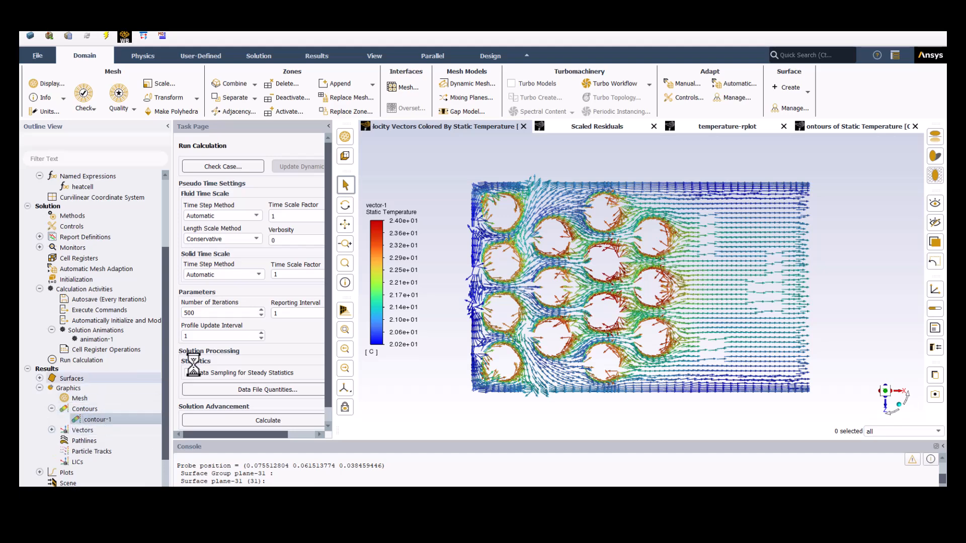
left_click(344, 309)
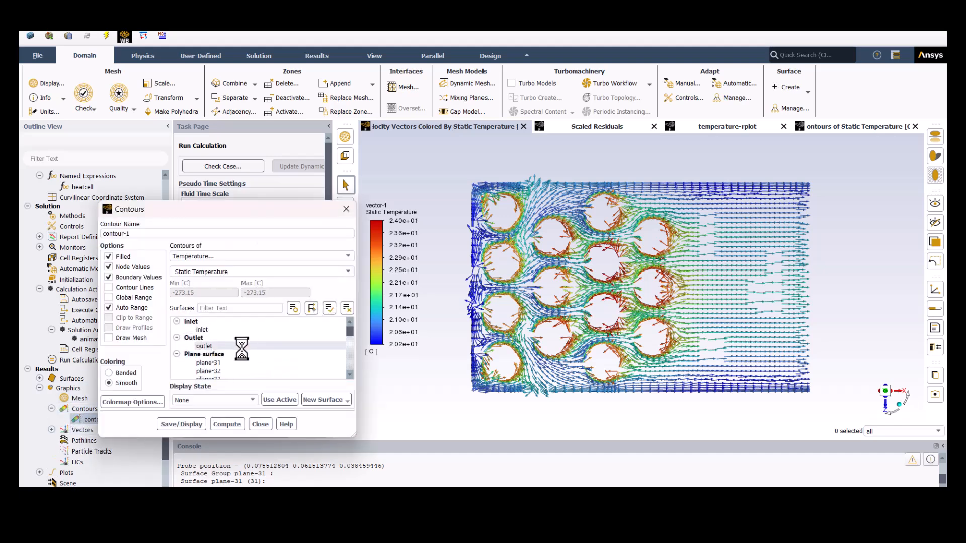
scroll(213, 360, "down", 5)
left_click(210, 371)
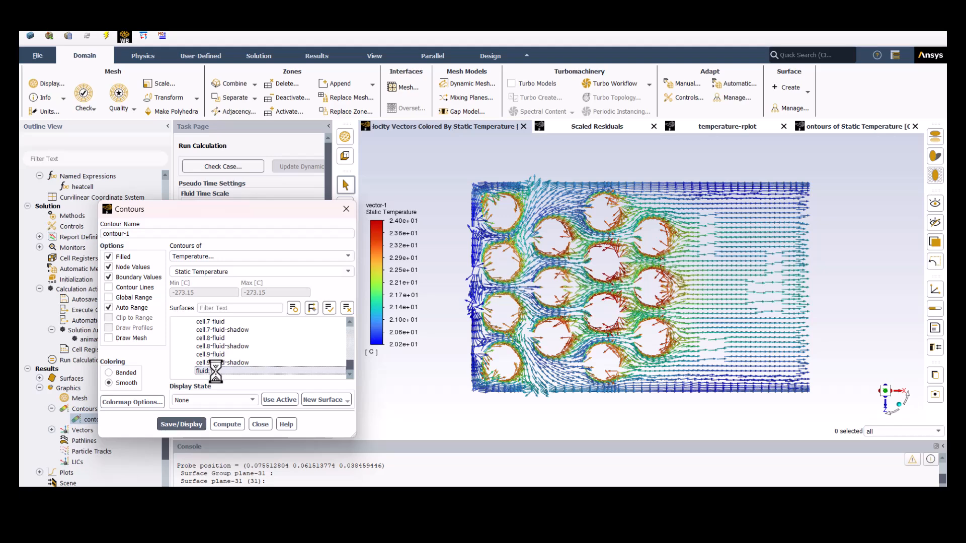
left_click(181, 424)
mouse_move(512, 345)
left_mouse_down()
mouse_move(572, 308)
mouse_move(569, 244)
mouse_move(590, 249)
mouse_move(579, 339)
mouse_move(606, 313)
mouse_move(595, 302)
mouse_move(527, 313)
mouse_move(526, 302)
mouse_move(609, 339)
mouse_move(556, 306)
mouse_move(619, 313)
mouse_move(606, 304)
mouse_move(620, 317)
mouse_move(632, 252)
mouse_move(570, 317)
mouse_move(506, 336)
left_mouse_up()
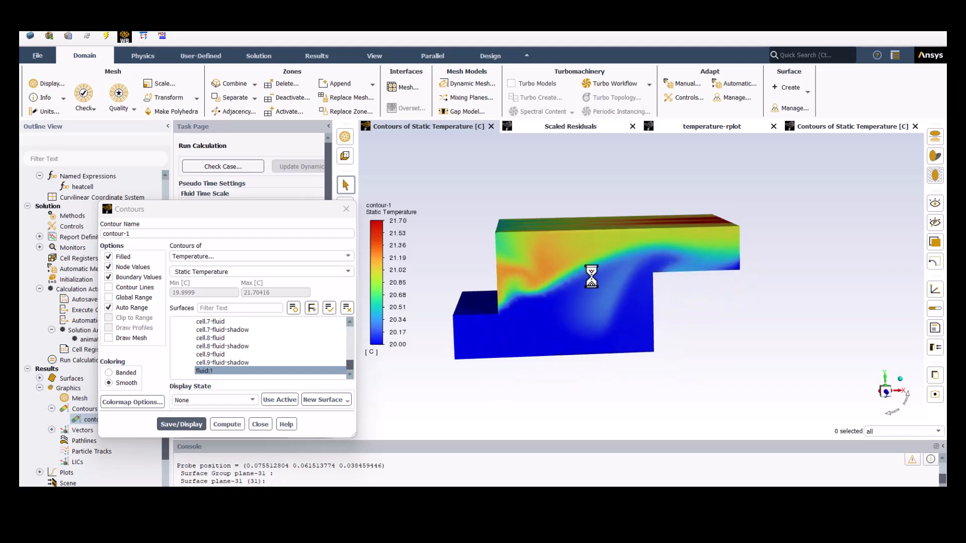
left_click_drag(613, 278, 665, 303)
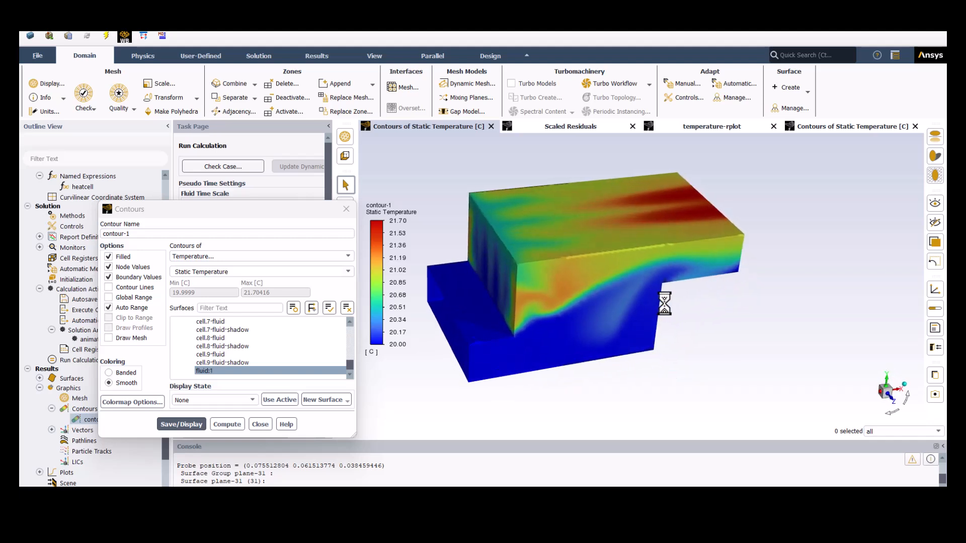
- Redisplay contour-1 on all the cell walls without fluid:1, inspect the cells from an angle, and close the contour settings
scroll(587, 305, "down", 3)
mouse_move(588, 305)
left_mouse_down()
mouse_move(606, 317)
mouse_move(583, 318)
left_mouse_up()
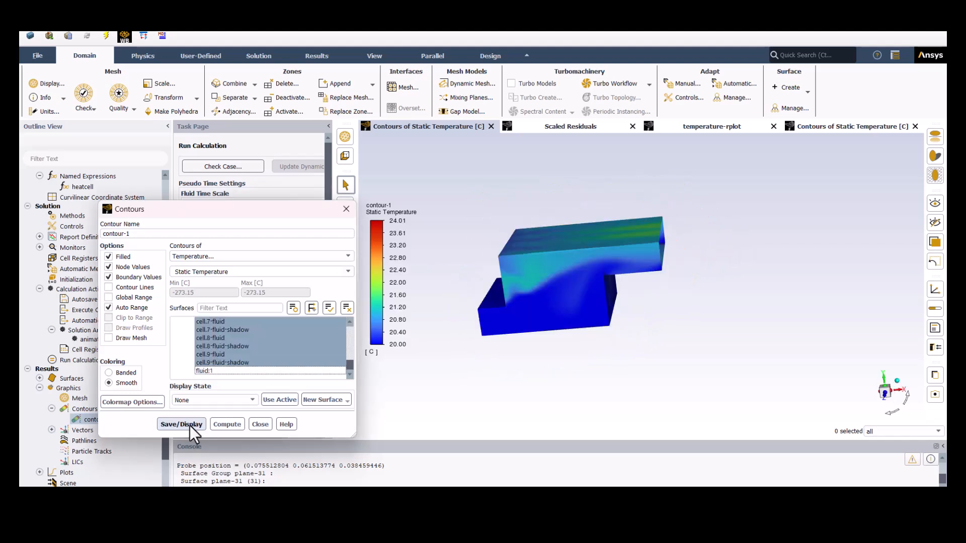
left_click(191, 426)
left_click_drag(569, 292, 646, 315)
scroll(561, 317, "up", 2)
left_click_drag(592, 258, 614, 269)
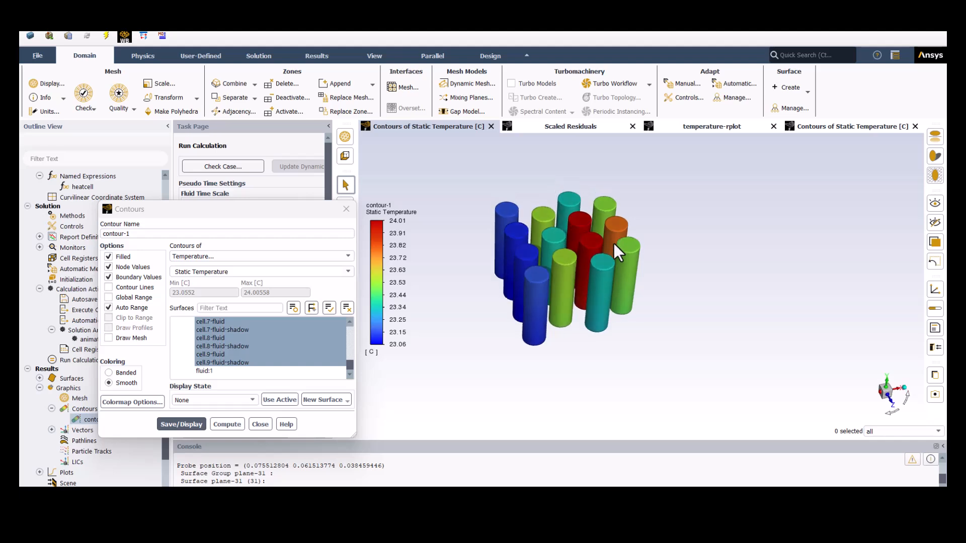
scroll(617, 216, "up", 2)
scroll(493, 276, "up", 1)
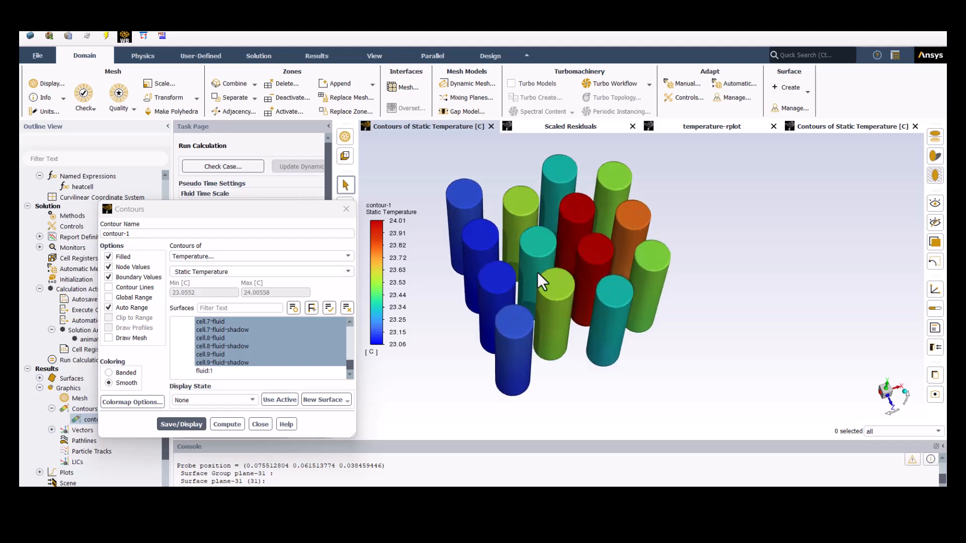
left_click(254, 424)
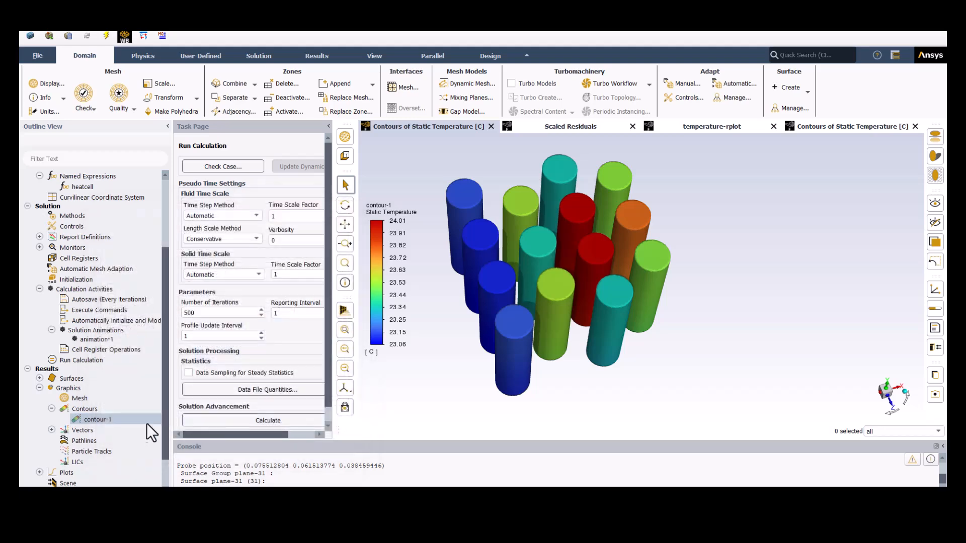
- Create pathlines-1 coloured by static temperature and released from the inlet, then save and display them
scroll(99, 433, "down", 2)
right_click(98, 403)
left_click(119, 409)
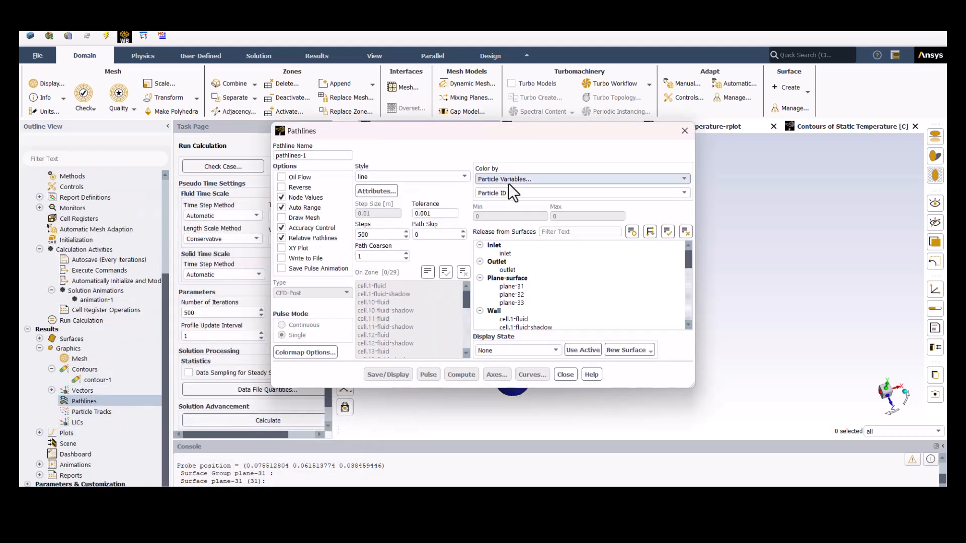
left_click(508, 182)
left_click(505, 220)
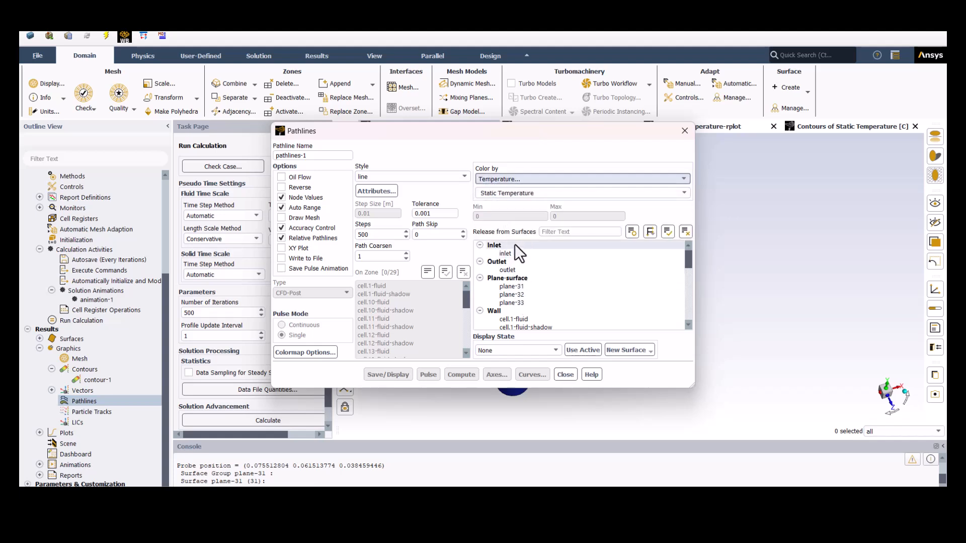
left_click(517, 245)
left_click_drag(515, 139, 305, 173)
left_click(183, 407)
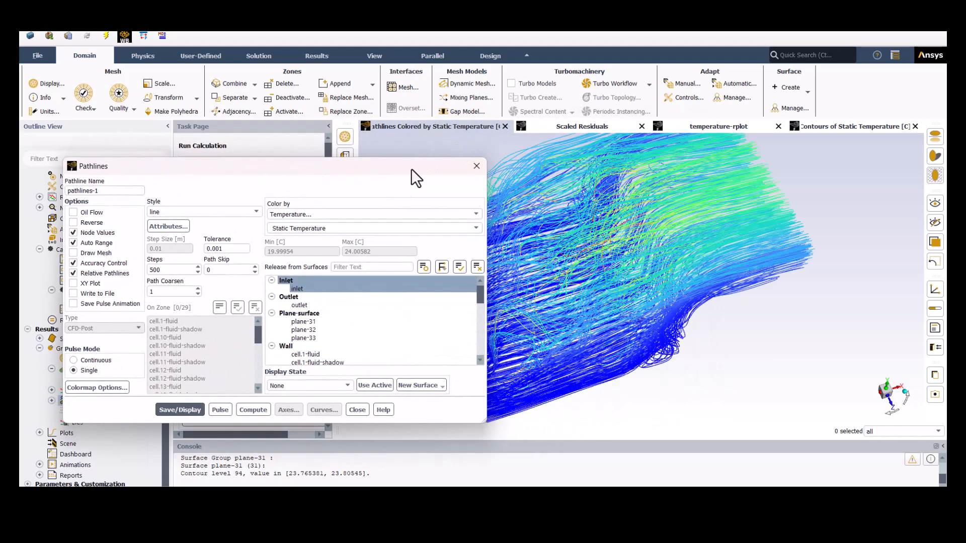
- Examine the inlet pathlines through the domain from several angles with the temperature legend in view
left_click_drag(412, 168, 358, 159)
left_click_drag(578, 277, 695, 253)
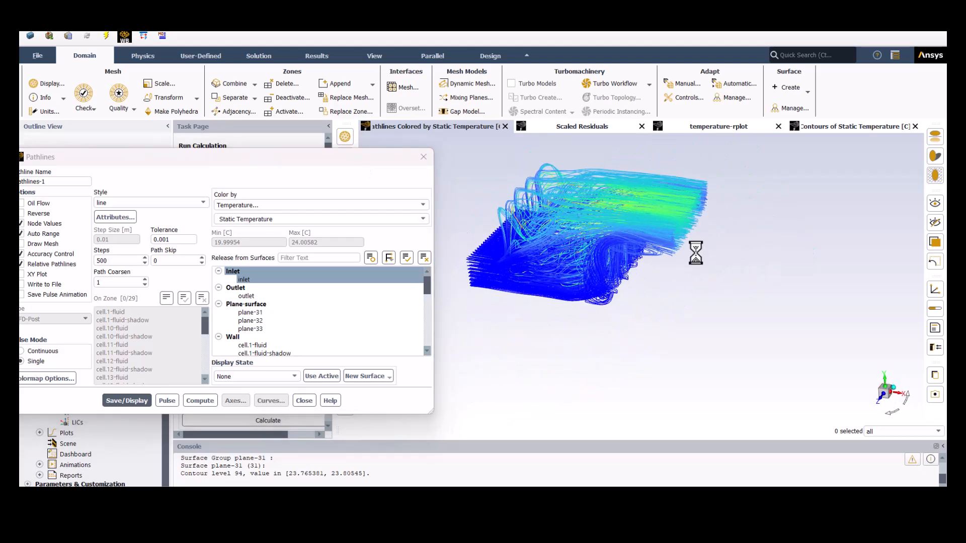
left_click_drag(435, 182, 280, 171)
scroll(615, 210, "down", 3)
scroll(609, 210, "up", 6)
scroll(506, 247, "down", 1)
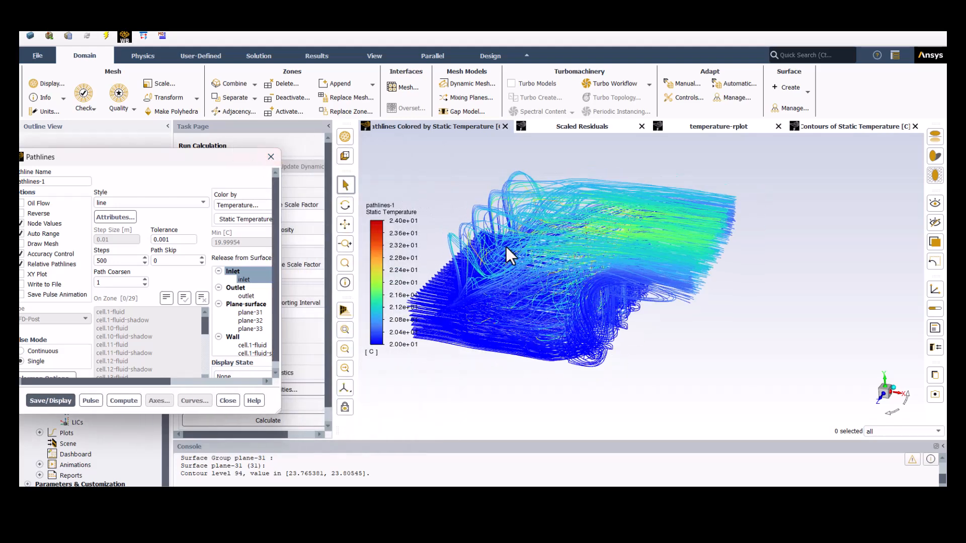
left_click_drag(520, 259, 648, 315)
middle_click_drag(647, 315, 641, 294)
scroll(634, 283, "down", 5)
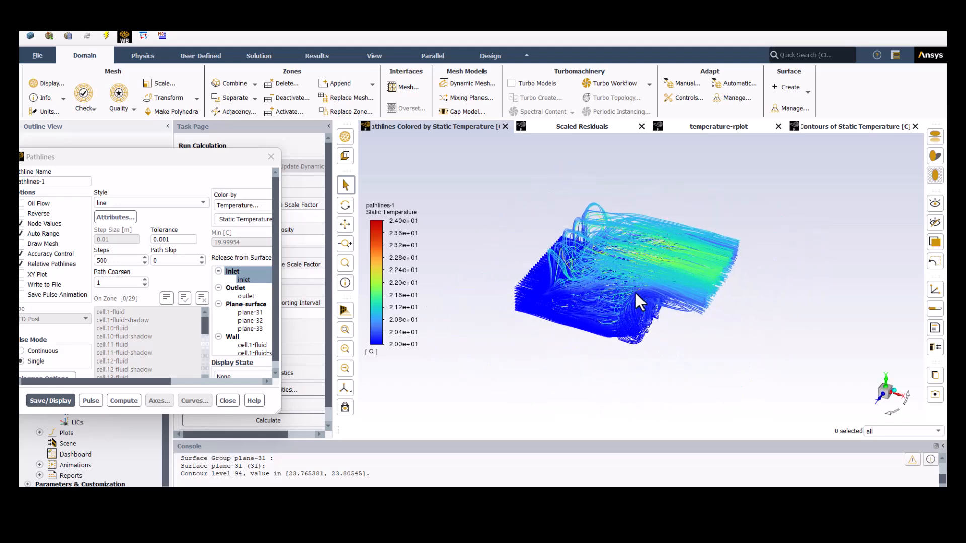
- Enable Draw Mesh for pathlines-1 and display mesh faces on the inlet, outlet and cell walls, leaving out fluid:1
left_click_drag(217, 161, 358, 160)
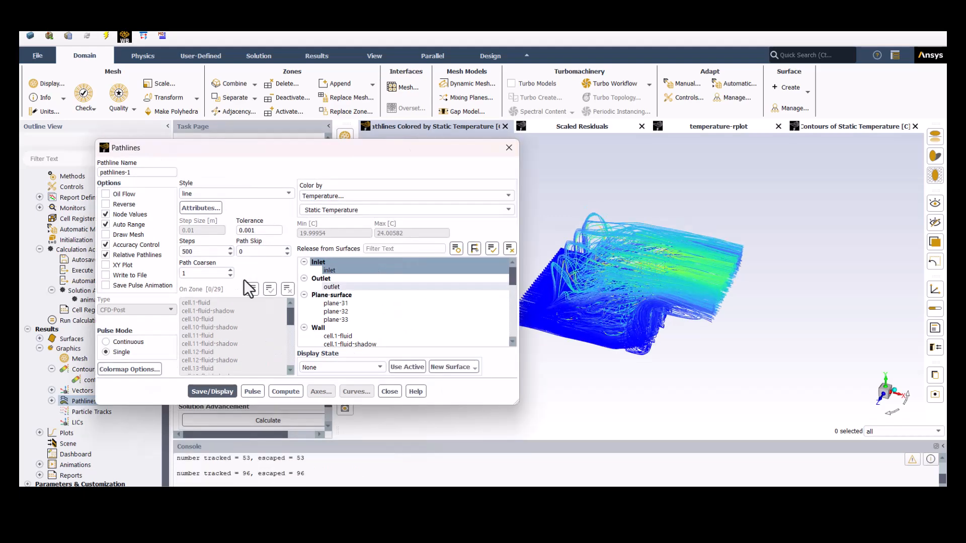
left_click(130, 235)
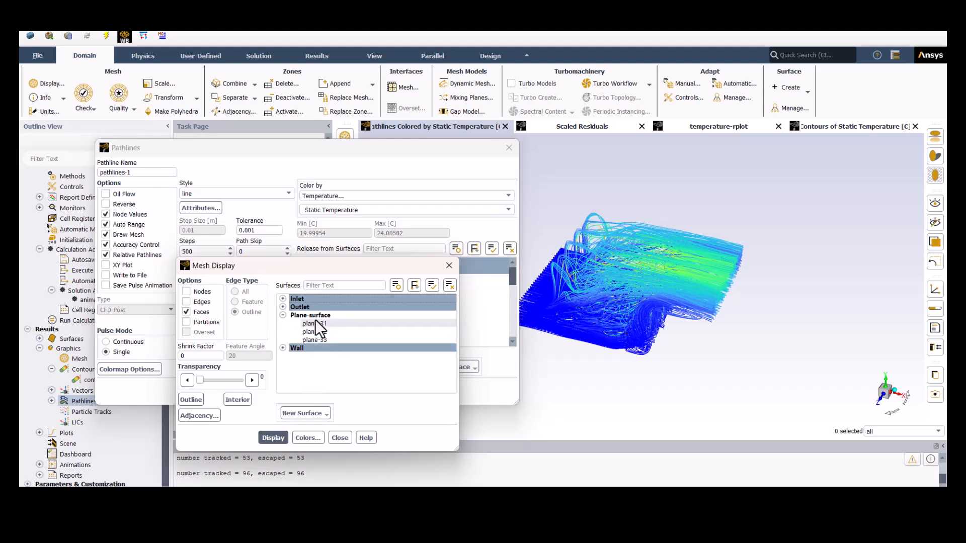
left_click(283, 348)
scroll(312, 378, "down", 5)
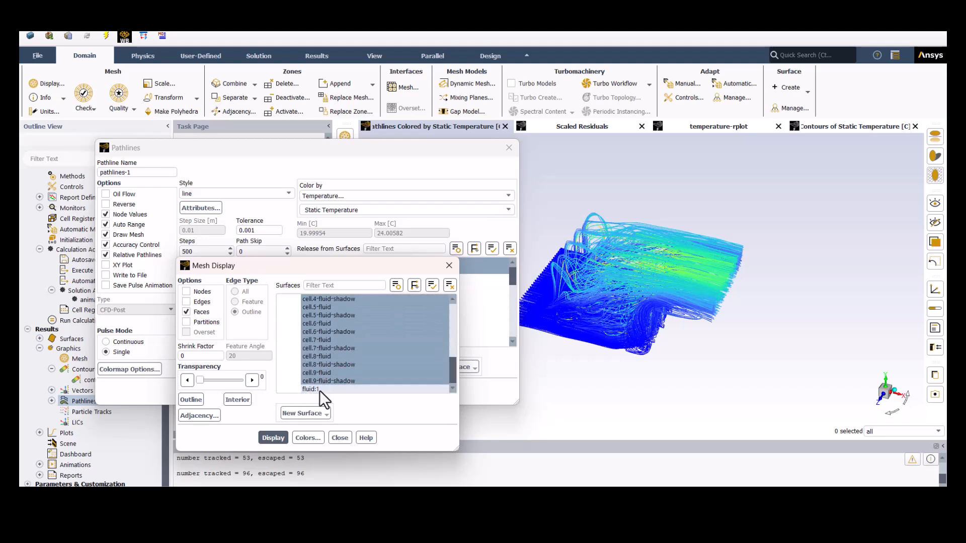
left_click(273, 438)
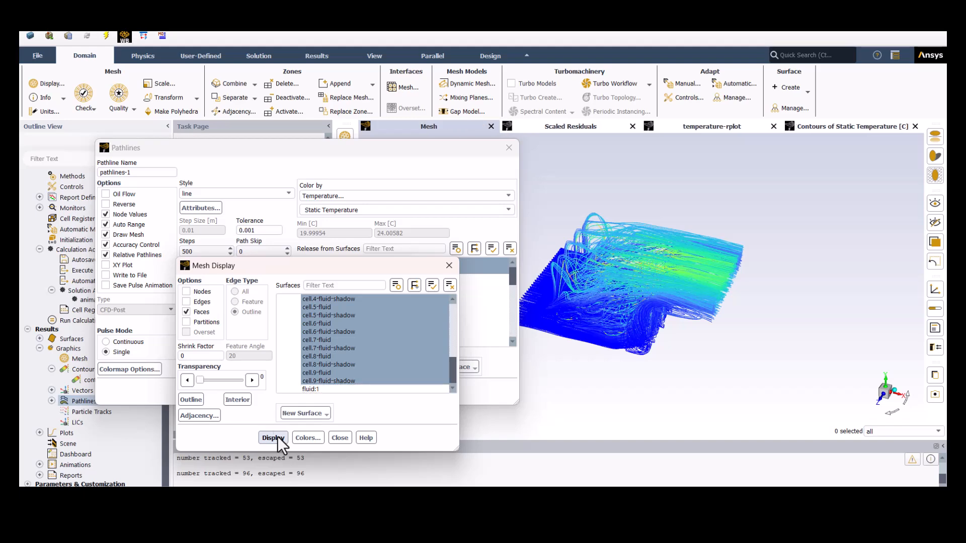
left_click(449, 265)
- Set the mesh display transparency to 71 and redisplay pathlines-1 together with the mesh
left_click(133, 234)
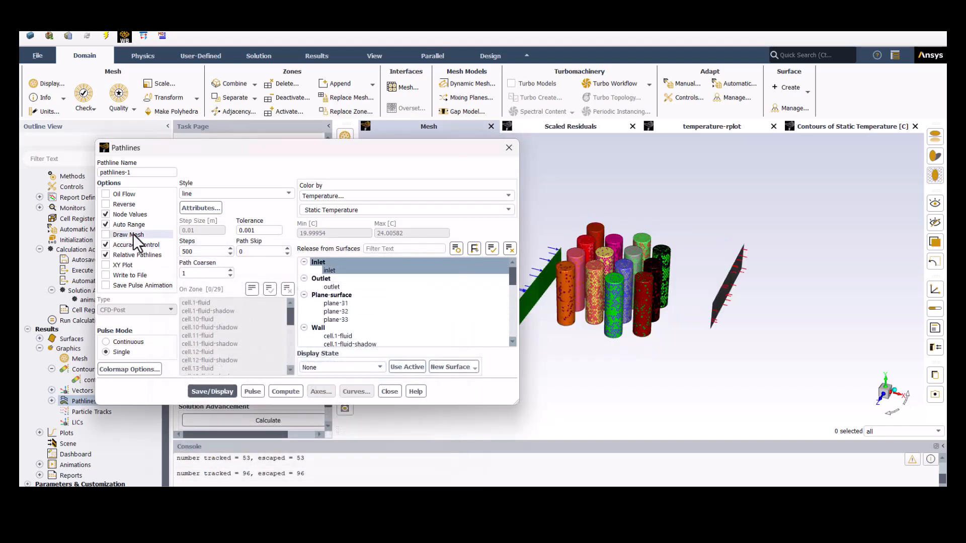
left_click(132, 234)
left_click(228, 381)
left_click(273, 437)
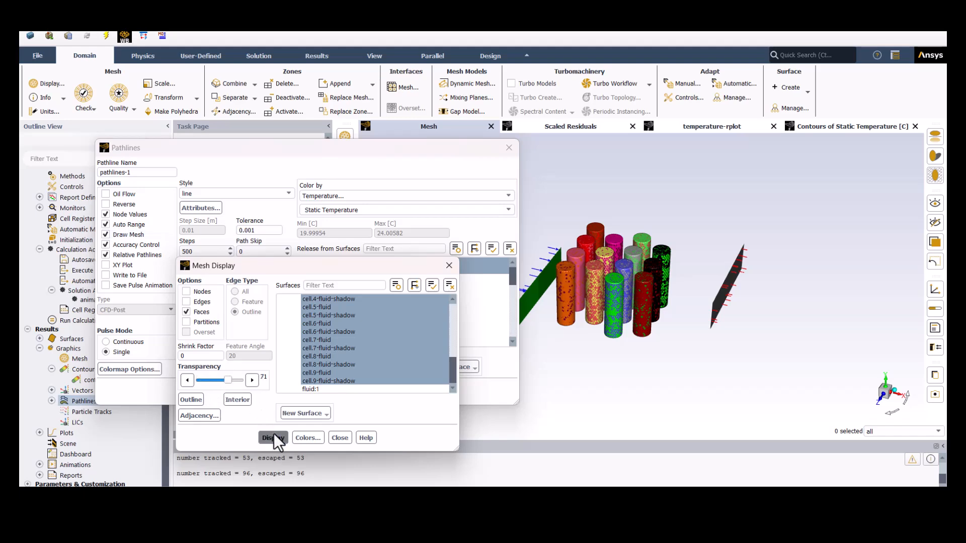
left_click(339, 437)
left_click(212, 392)
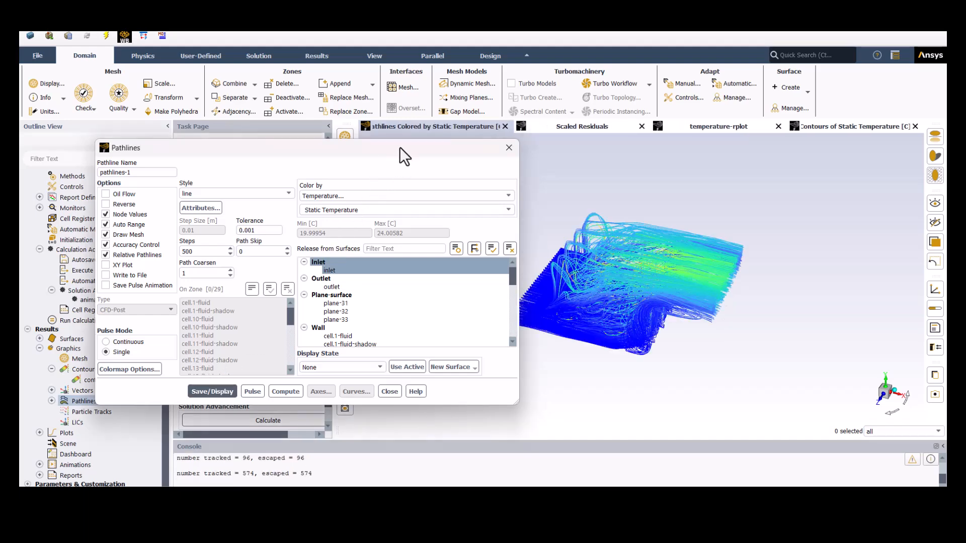
- Examine the pathlines around the transparent cells in a plan view with the inlet side facing left
left_click_drag(400, 147, 297, 157)
left_click_drag(583, 332, 737, 346)
left_click_drag(708, 250, 697, 278)
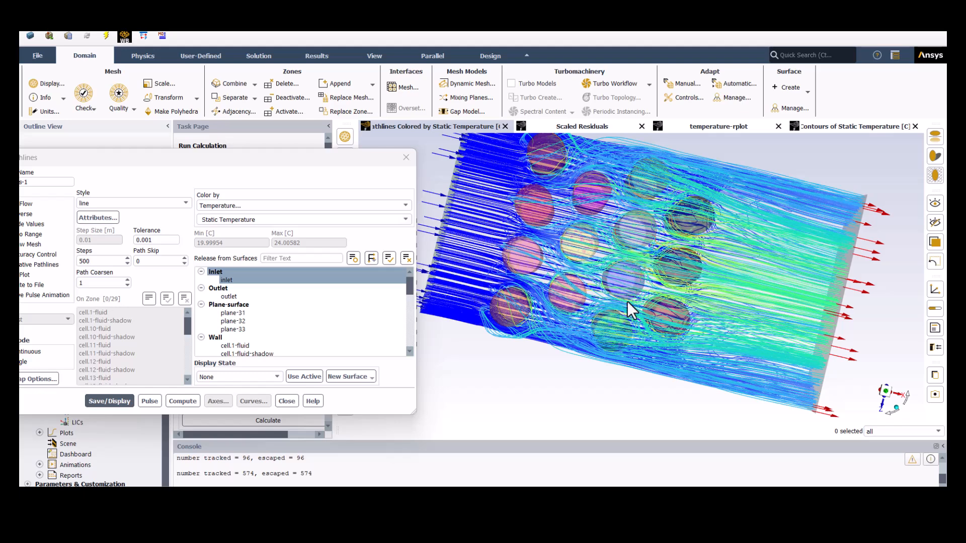
scroll(627, 301, "down", 2)
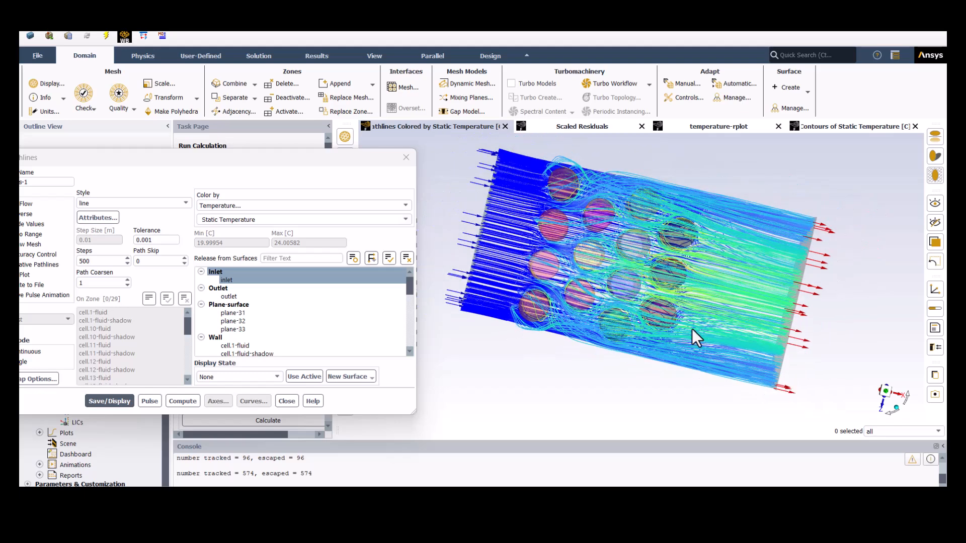
left_click(887, 392)
left_click(908, 398)
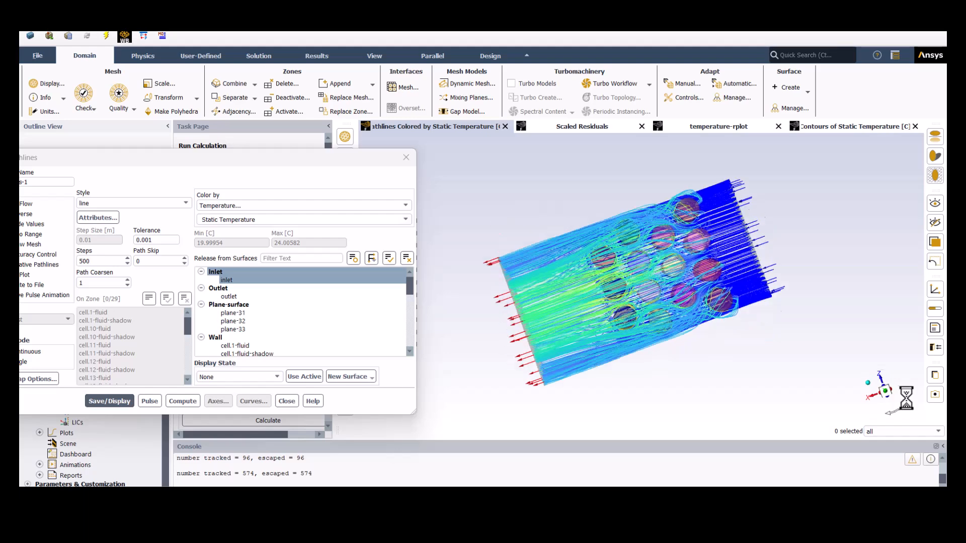
left_click(909, 398)
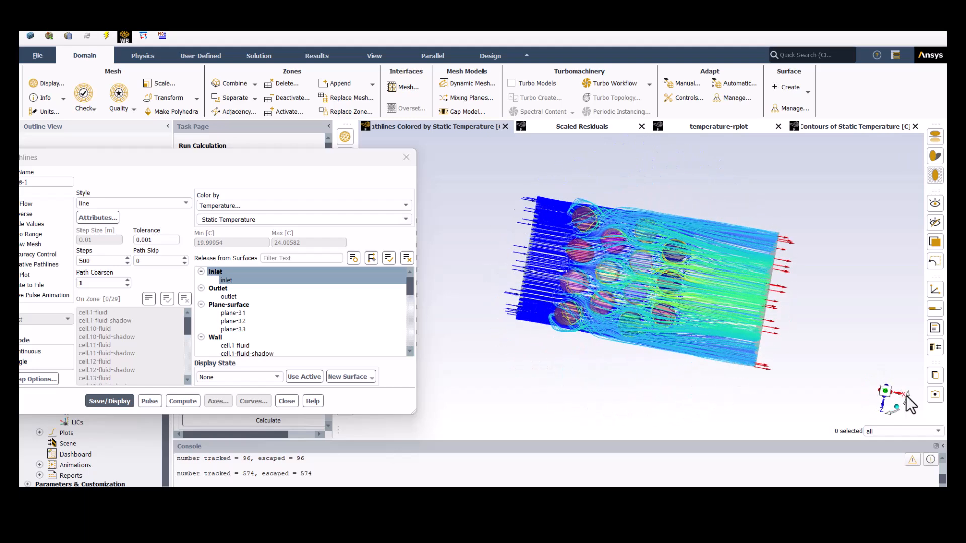
scroll(725, 300, "up", 1)
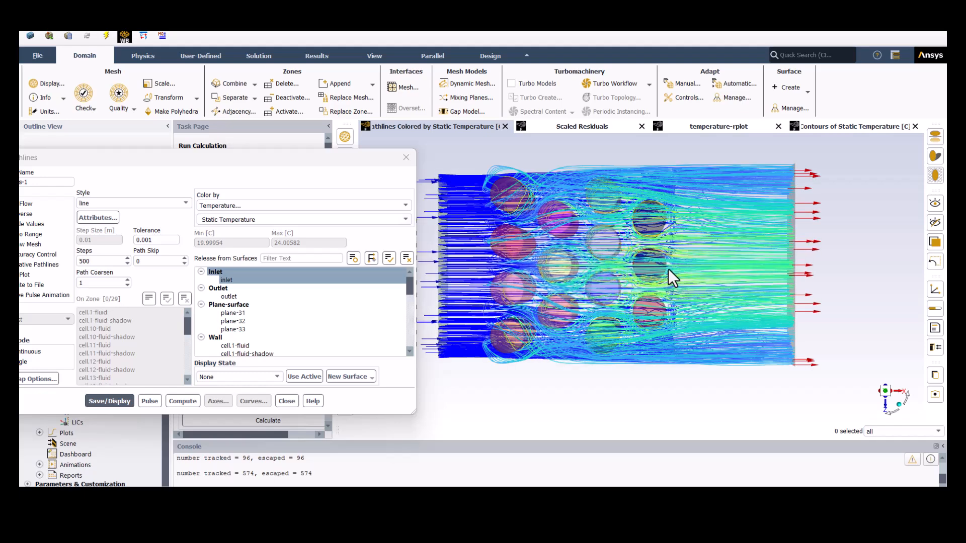
- Play the pulse animation of pathlines-1 in the plan view, and stop it
left_click_drag(288, 148, 403, 110)
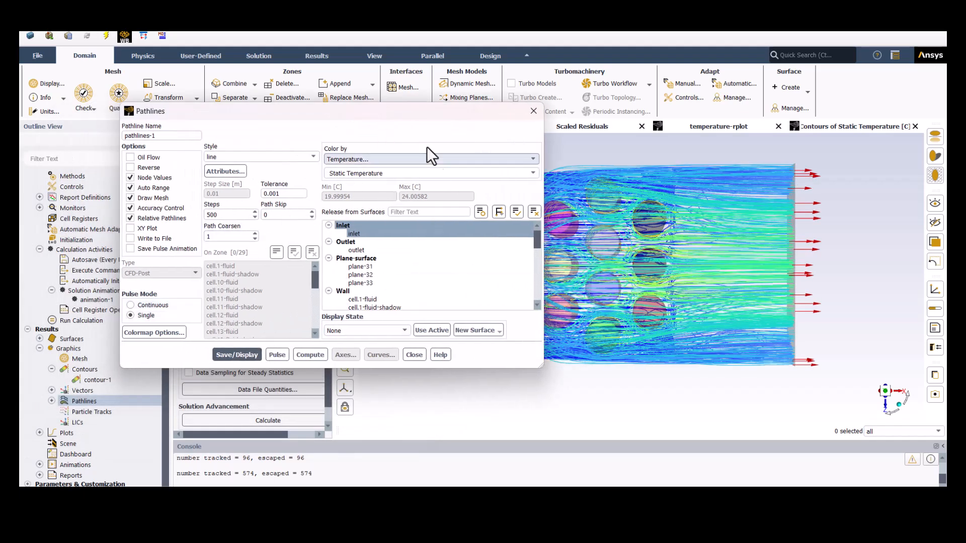
left_click_drag(431, 110, 228, 125)
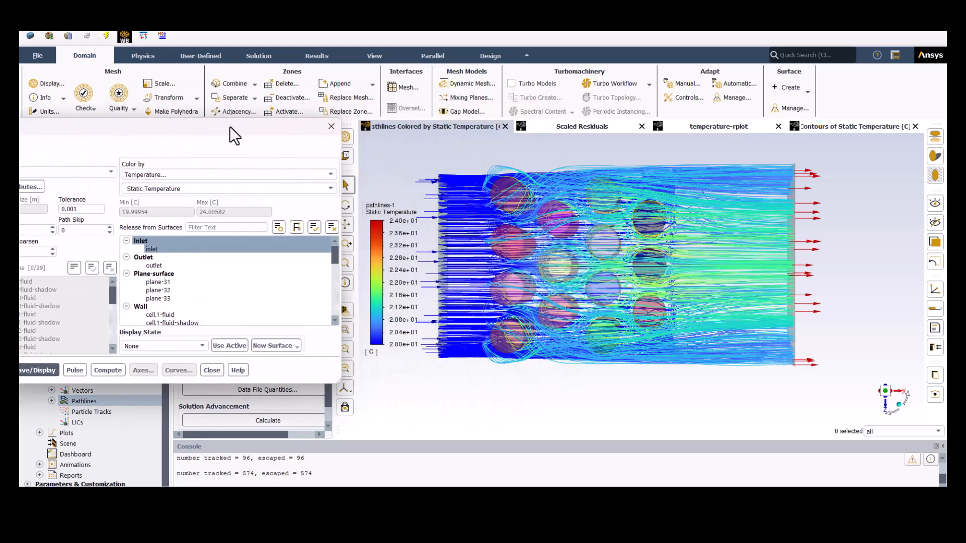
left_click(80, 373)
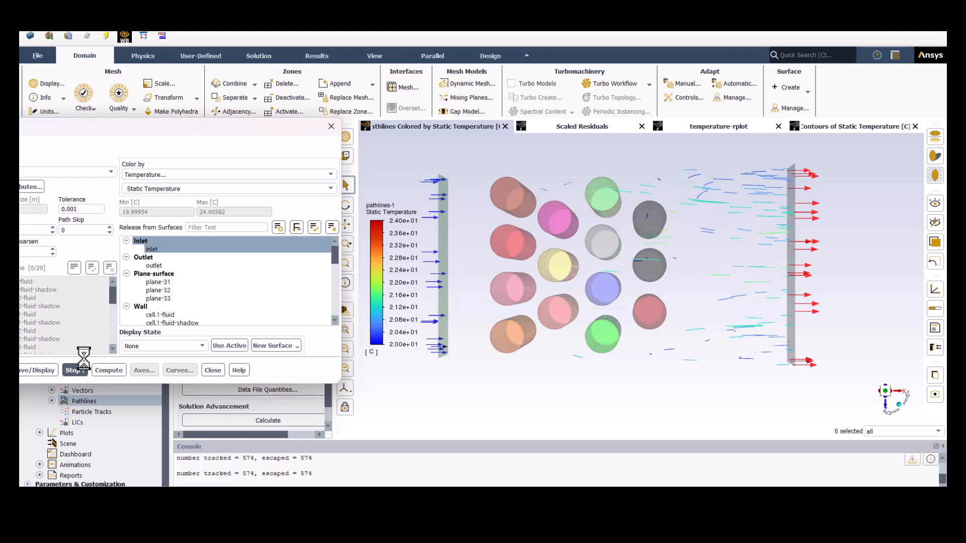
left_click(77, 371)
- Replay the pathlines pulse from the side of the cells, stop it, and close the pathlines settings
left_click(74, 370)
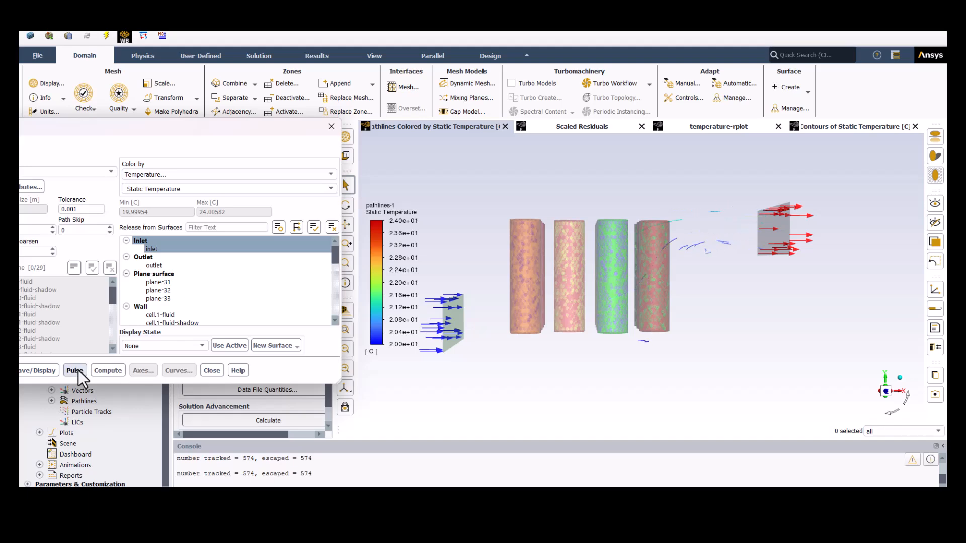
left_click(78, 370)
left_click(211, 370)
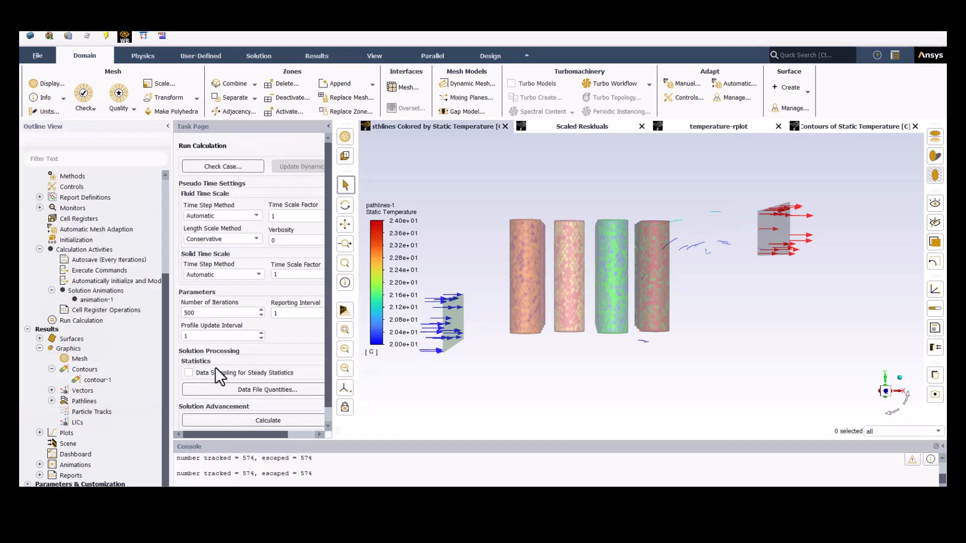